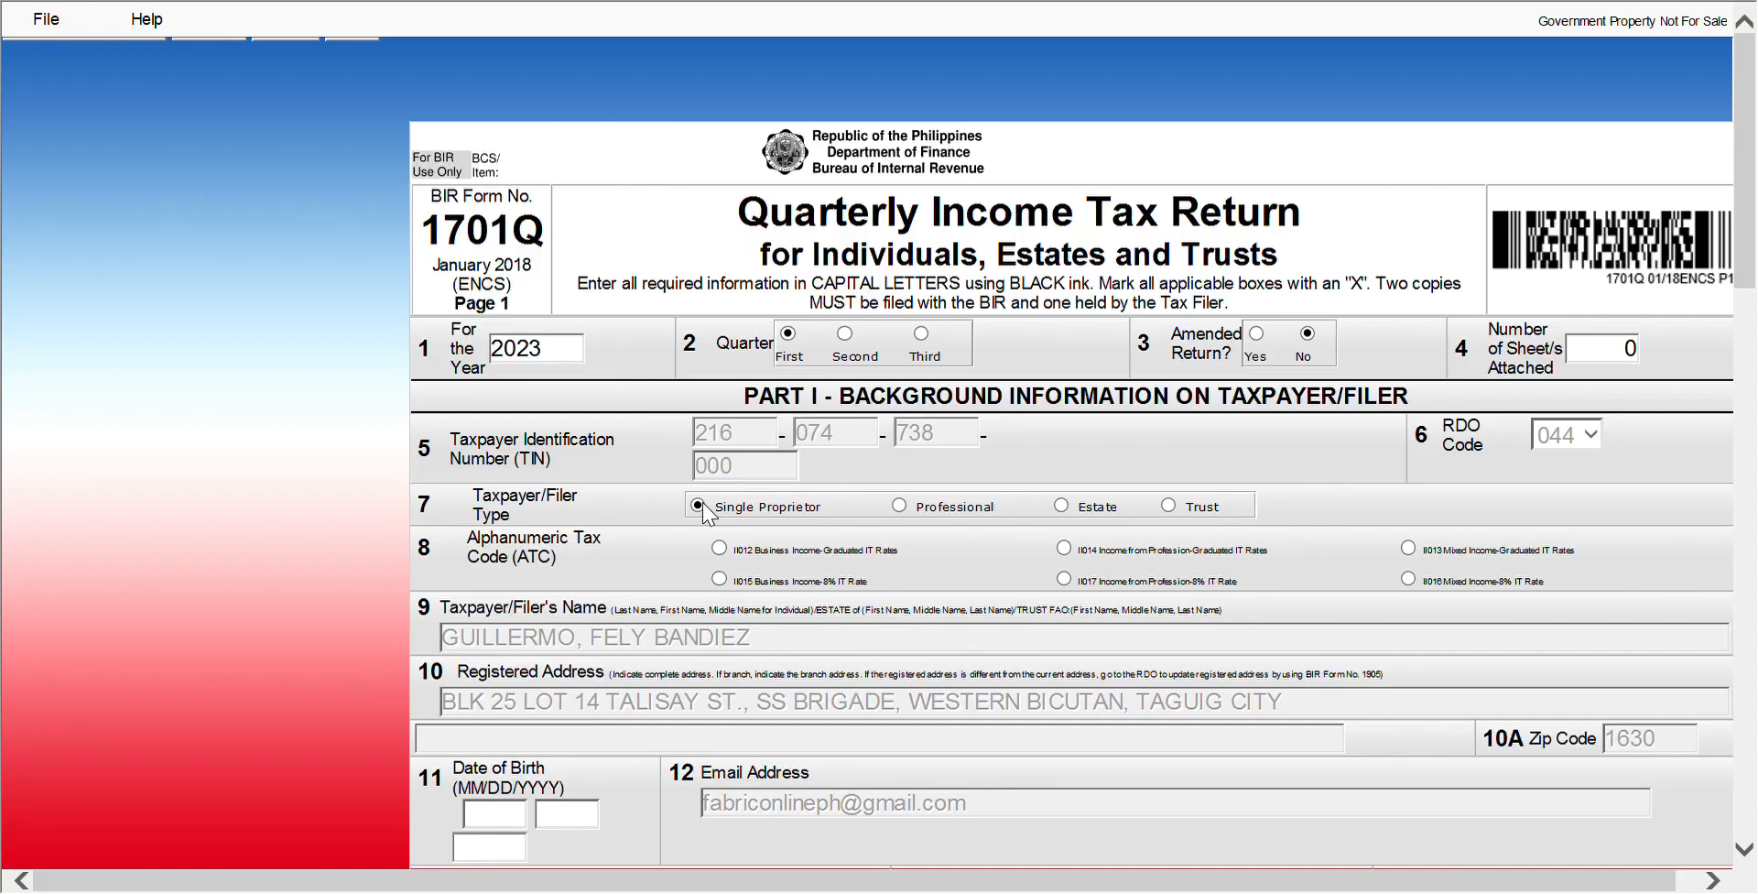
Choose ATC II015 for 8% business income and enter the date of birth and FILIPINO citizenship
{"action": "left_click", "coordinate": [719, 580]}
{"action": "scroll", "coordinate": [879, 705], "scroll_direction": "down", "scroll_amount": 3}
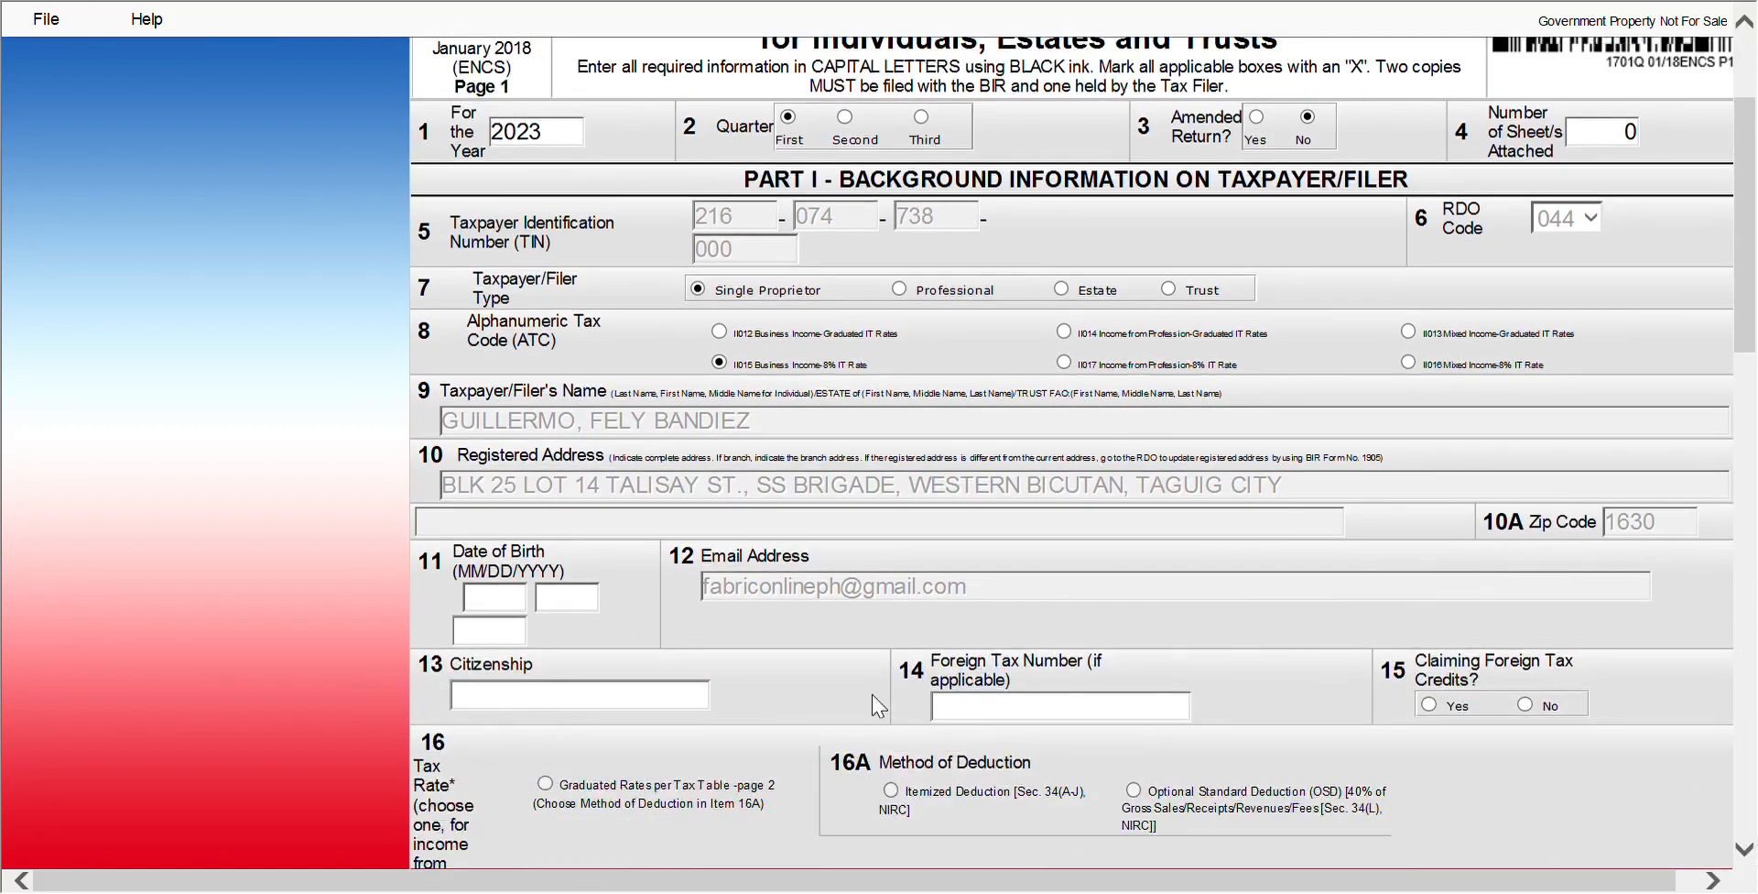
{"action": "type", "text": "09"}
{"action": "type", "text": "20"}
{"action": "left_click", "coordinate": [499, 632]}
{"action": "type", "text": "19"}
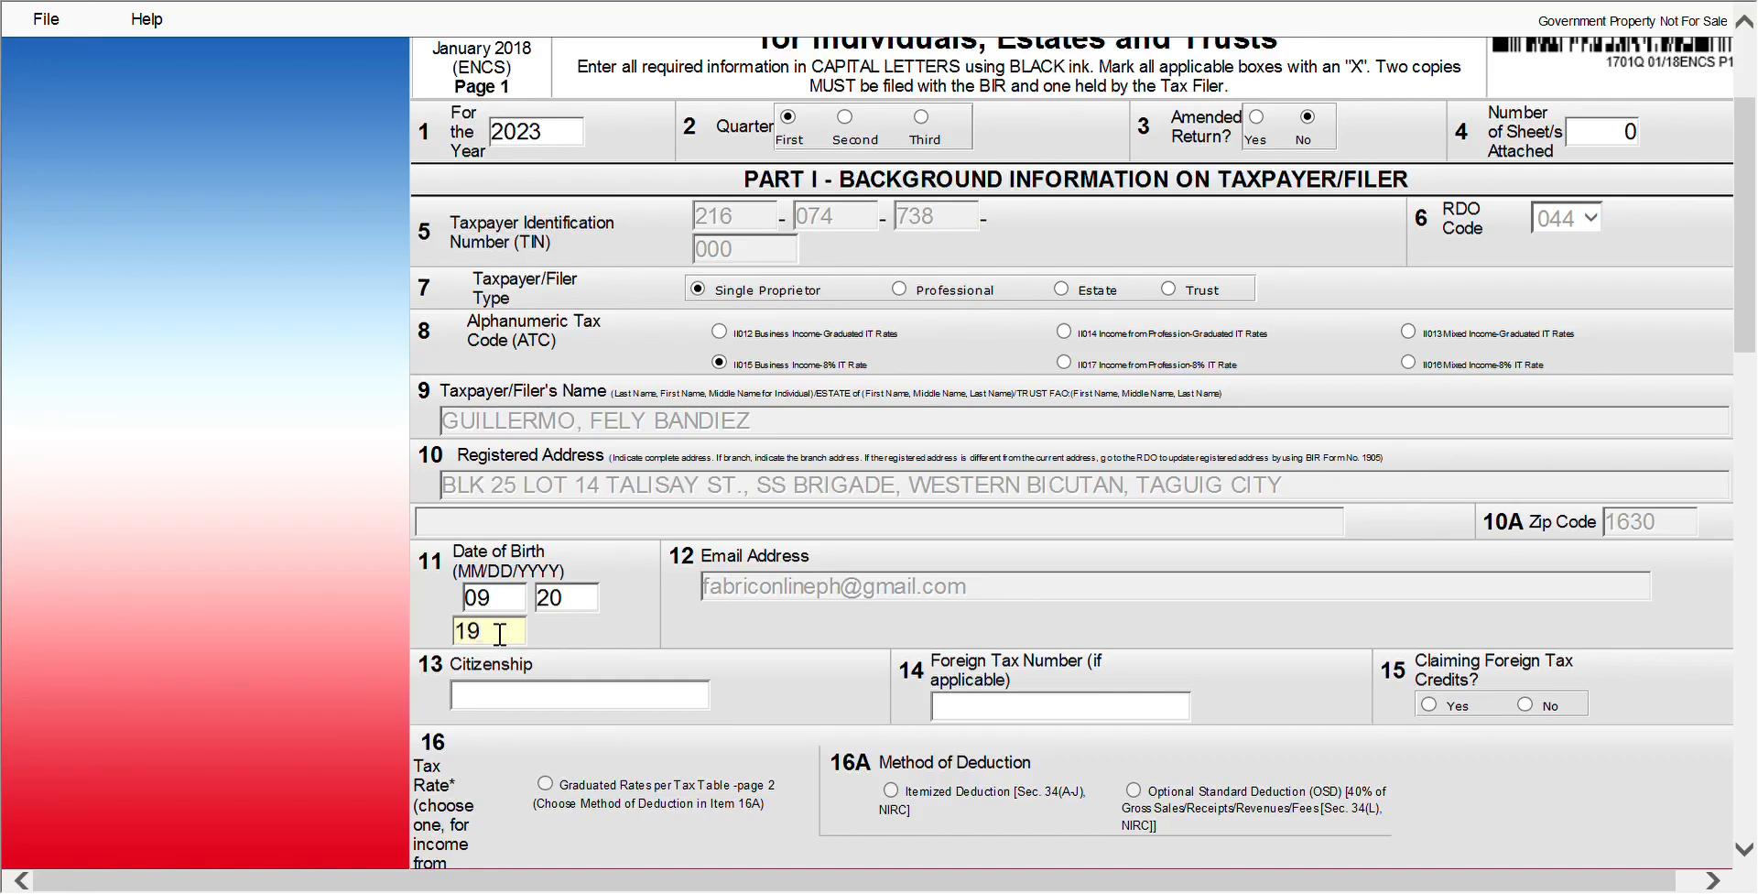
{"action": "type", "text": "77"}
{"action": "type", "text": "FILI"}
{"action": "type", "text": "PINO"}
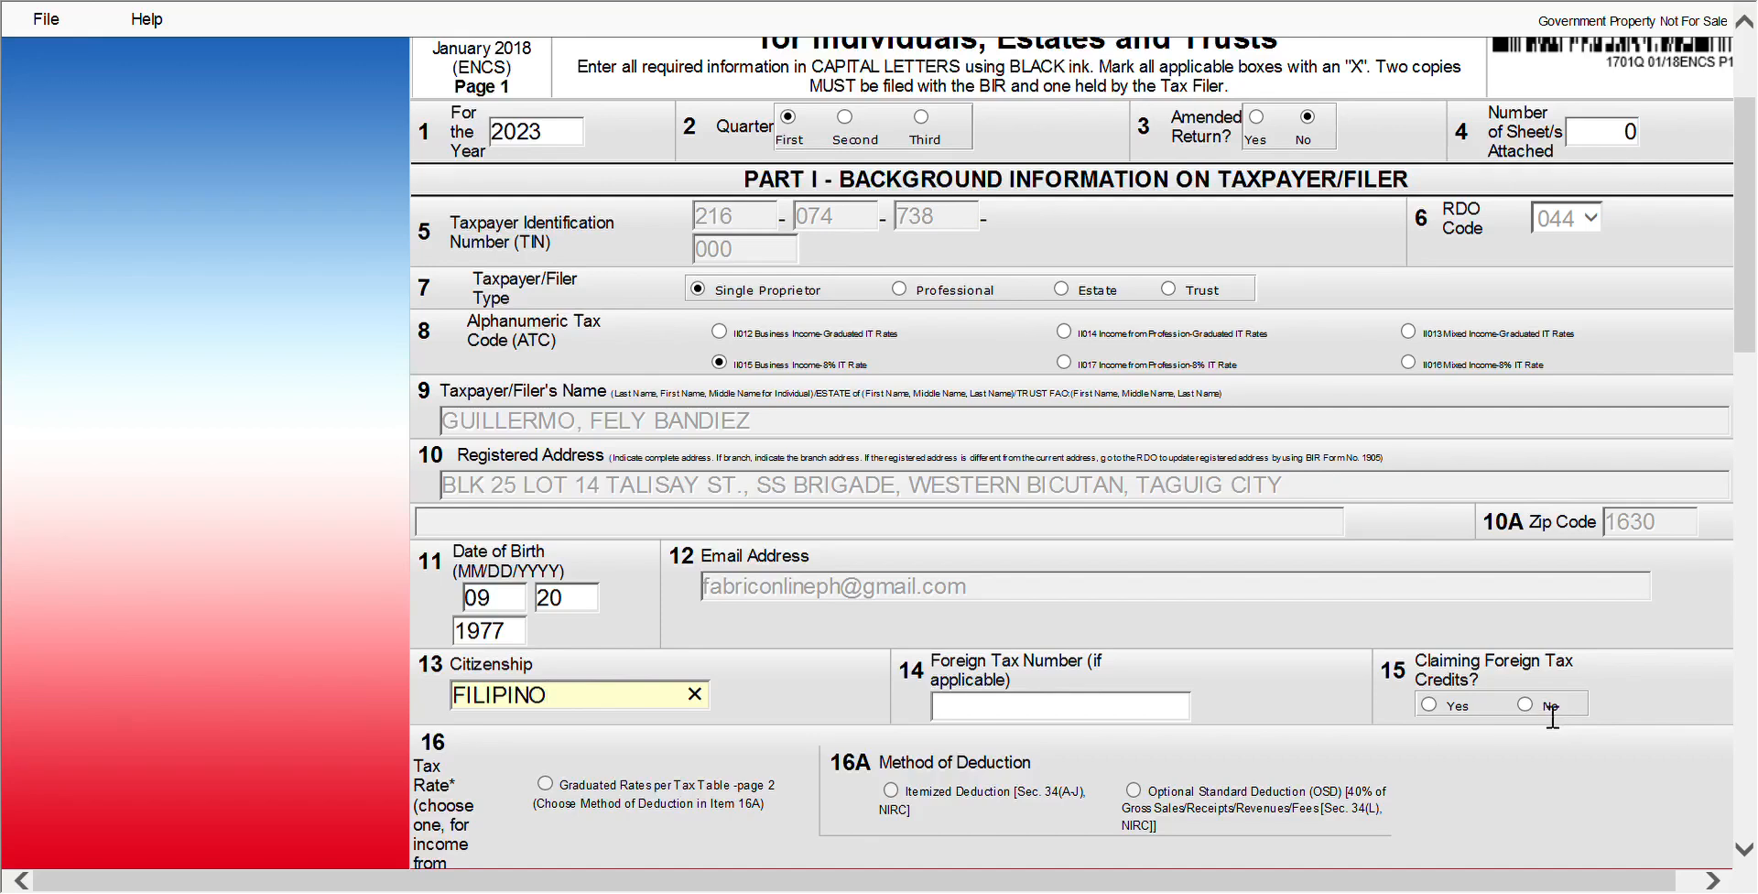
Answer No to claiming foreign tax credits in item 15
{"action": "left_click", "coordinate": [1526, 705]}
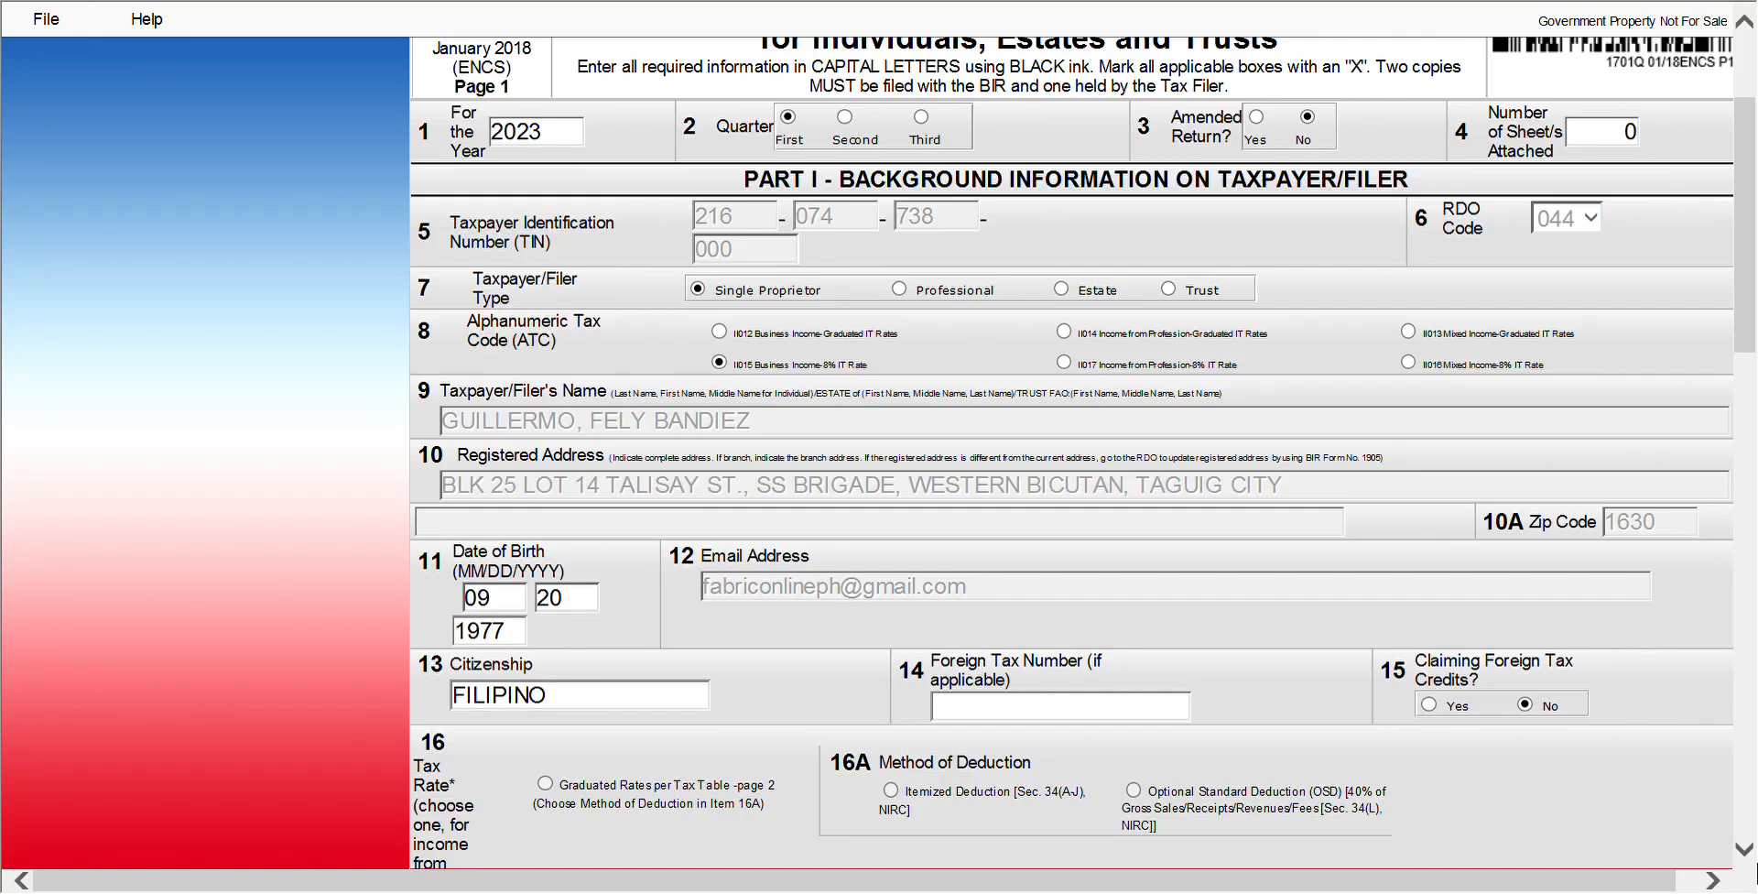
{"action": "left_click", "coordinate": [1741, 851]}
{"action": "left_click", "coordinate": [1741, 851]}
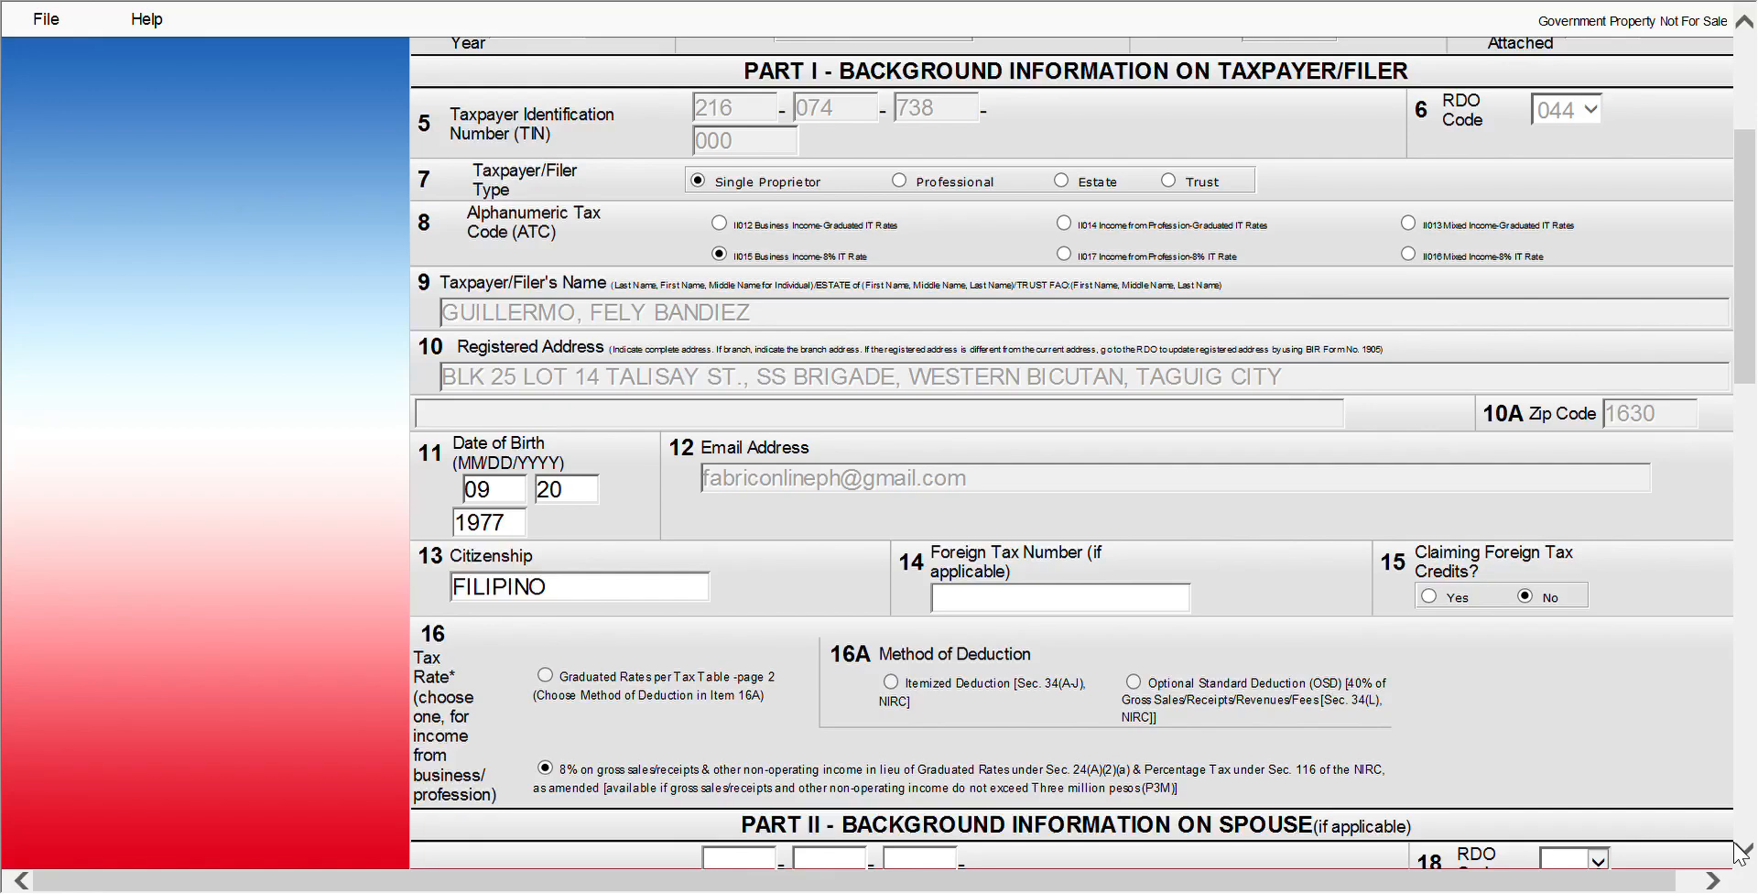
Scroll past the spouse's background section and continue to page 2 of the 1701Q
{"action": "left_click", "coordinate": [1743, 850]}
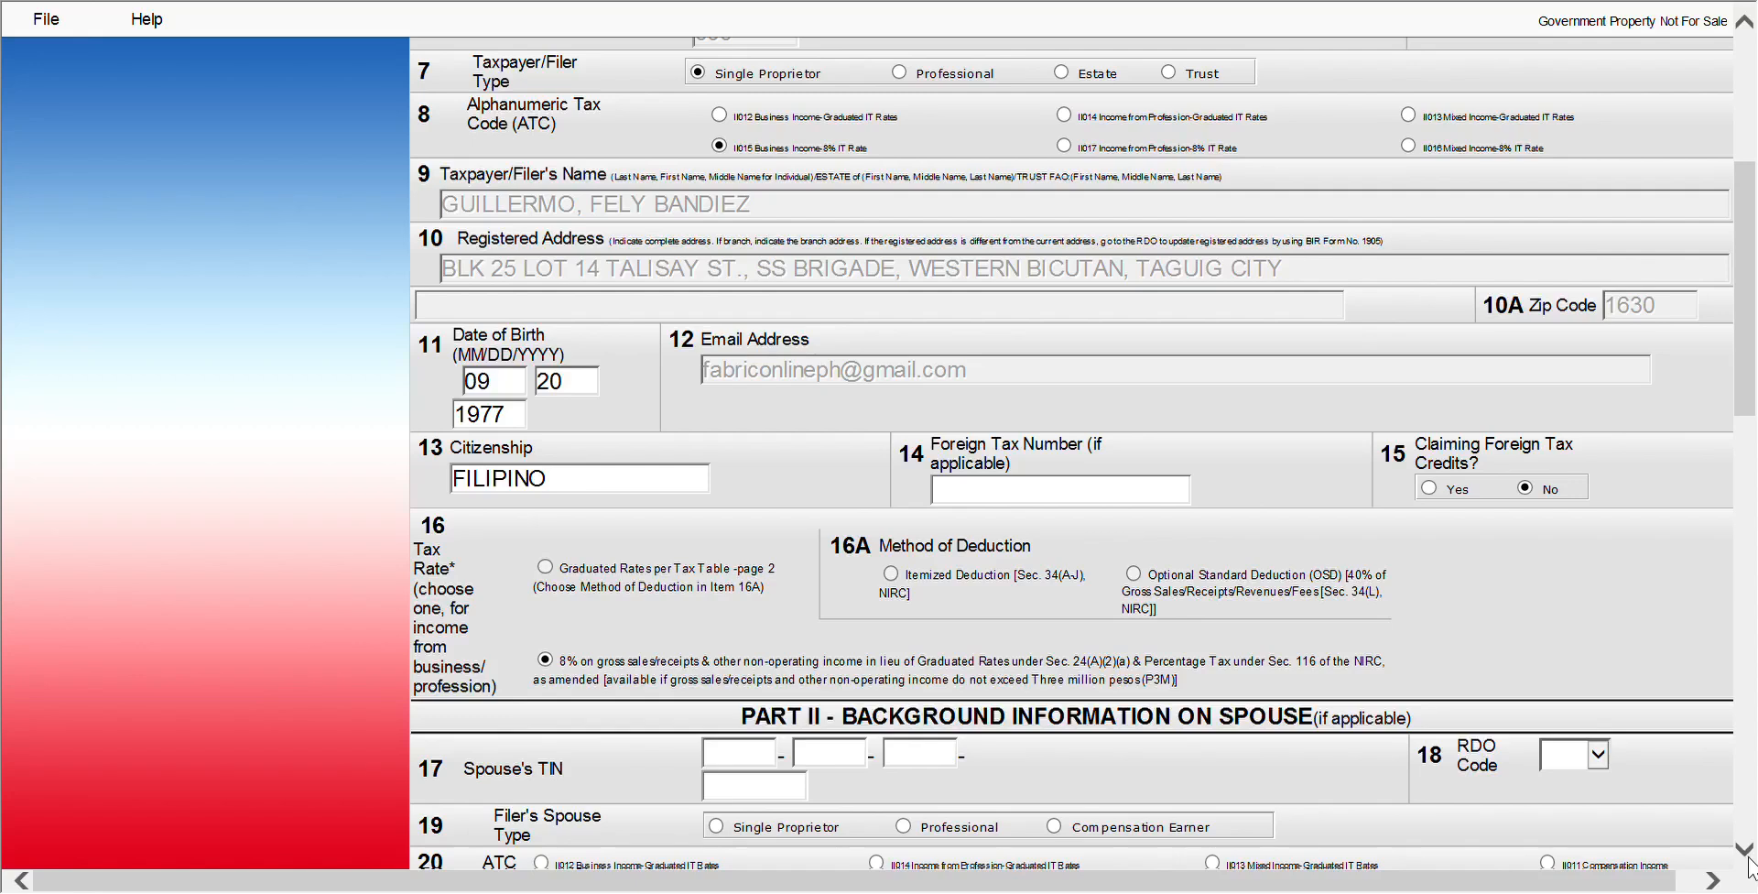
{"action": "left_click", "coordinate": [1745, 850]}
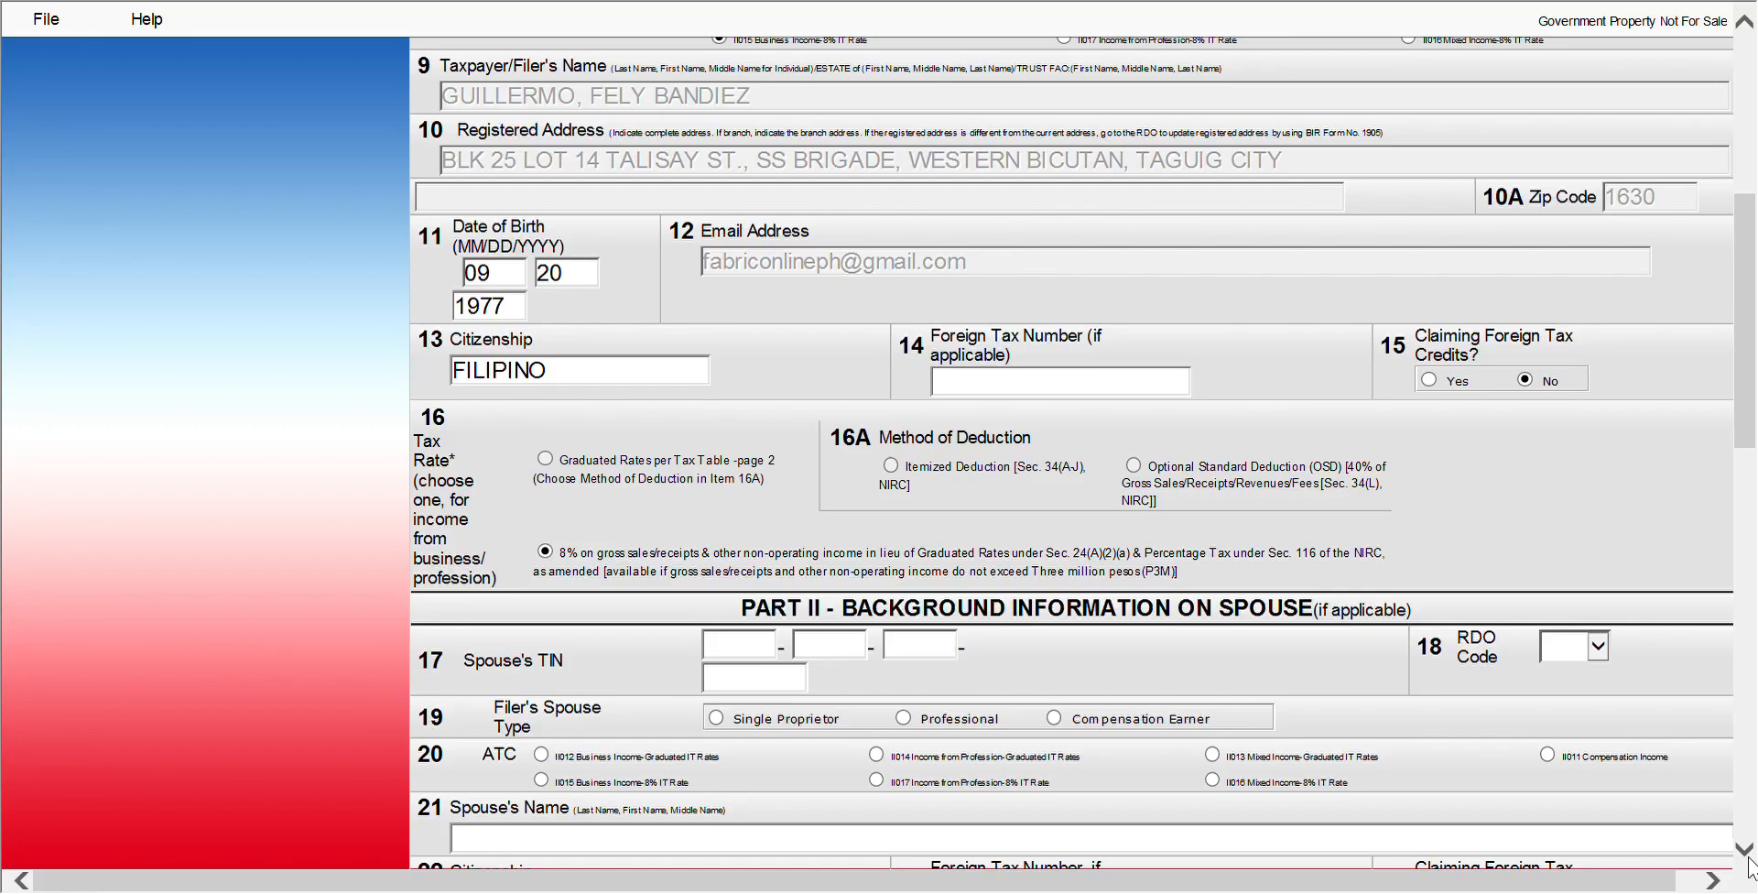
{"action": "scroll", "coordinate": [1749, 863], "scroll_direction": "down", "scroll_amount": 10}
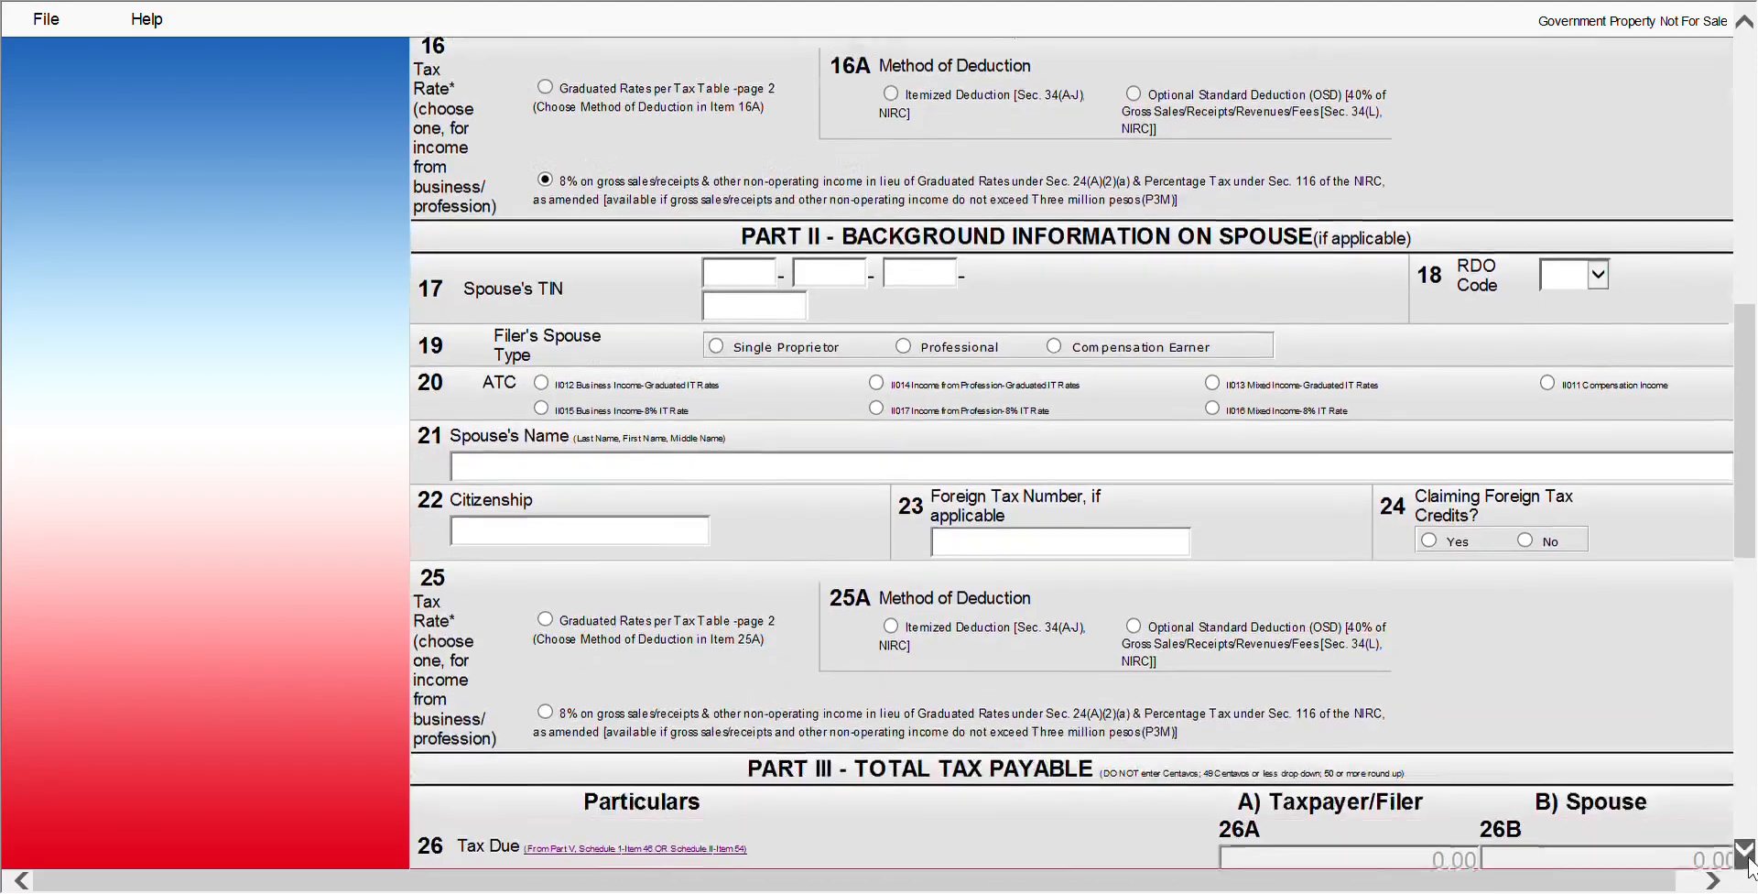
{"action": "scroll", "coordinate": [1749, 863], "scroll_direction": "down", "scroll_amount": 6}
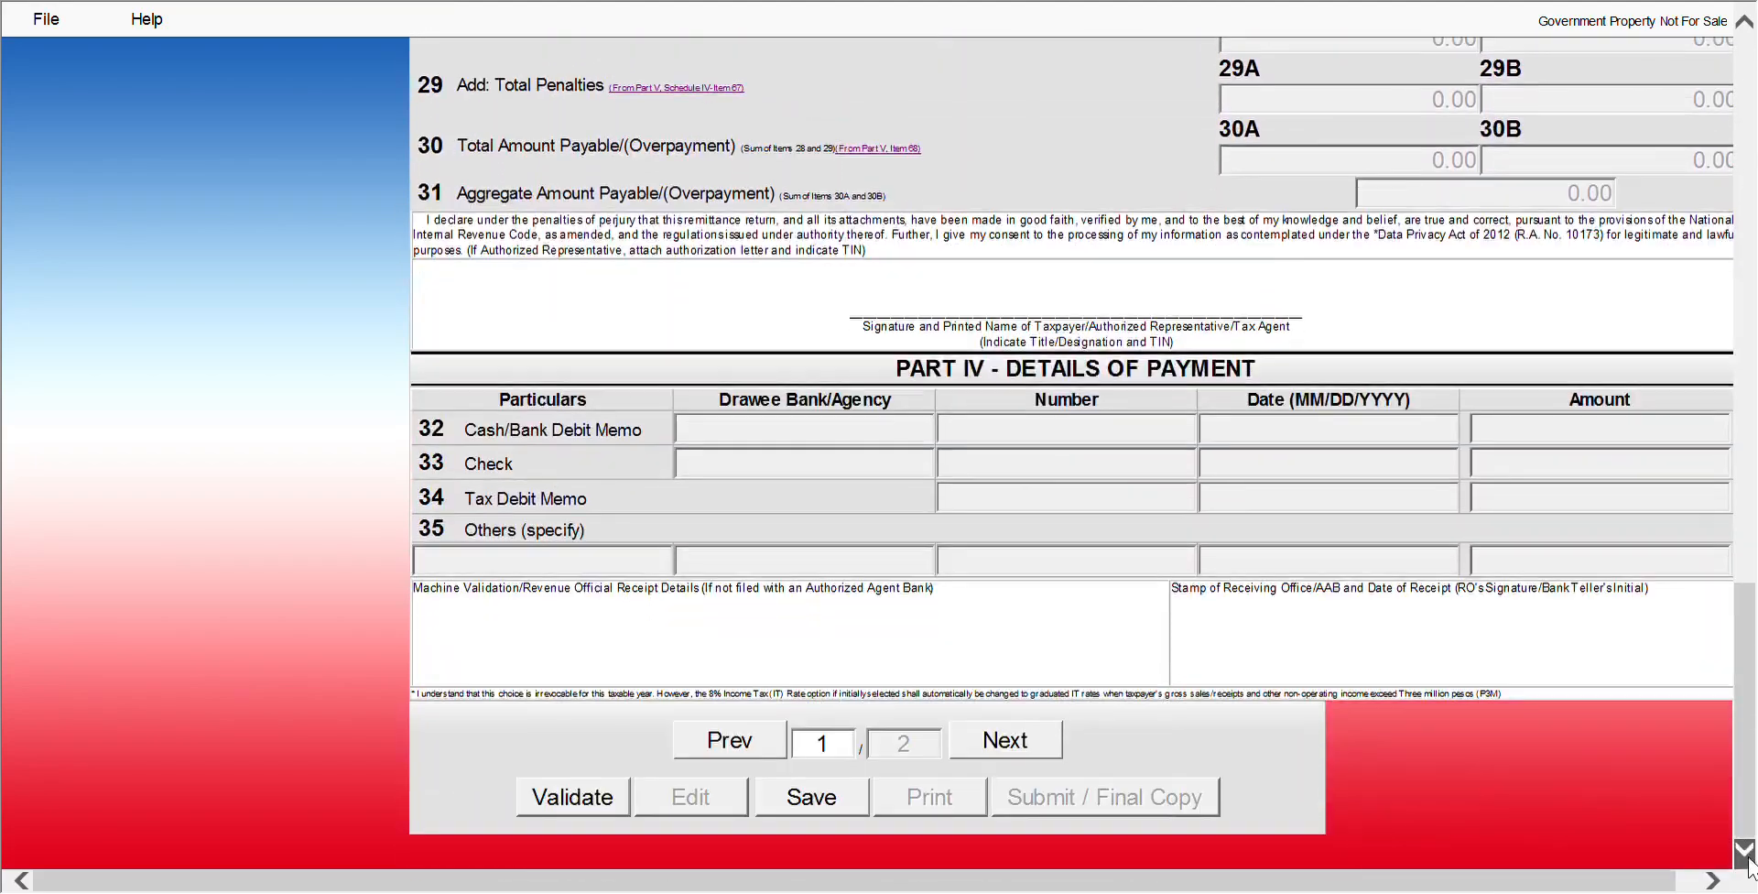
{"action": "left_click", "coordinate": [1019, 742]}
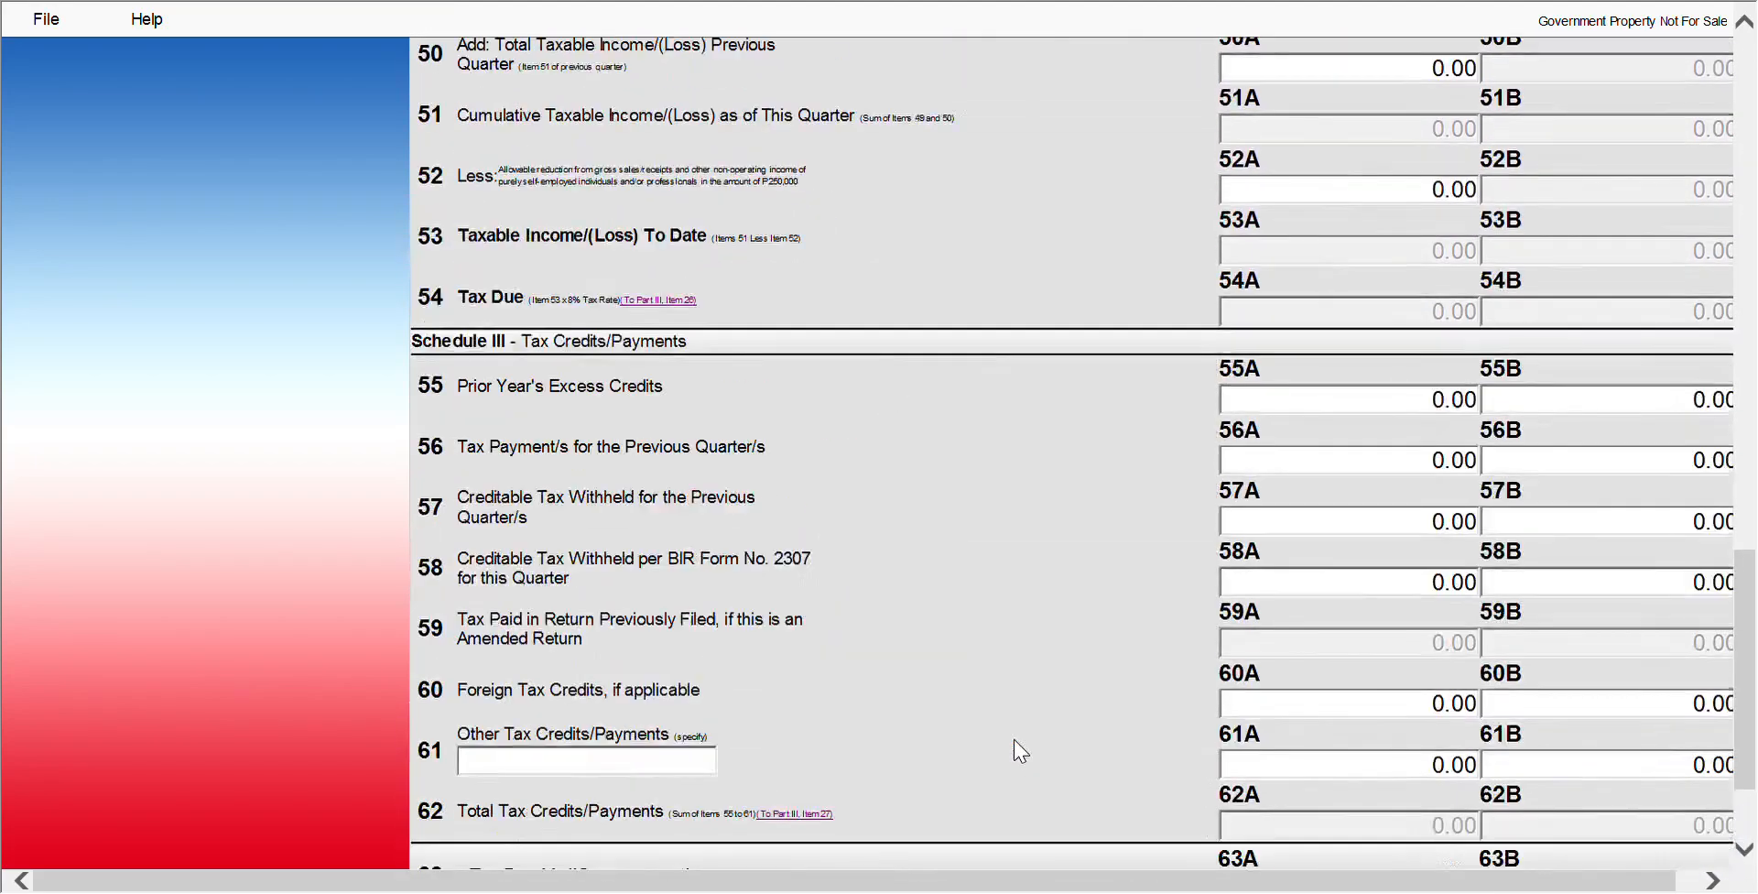
Enter 100,000 as the sales amount in item 47A
{"action": "scroll", "coordinate": [1218, 433], "scroll_direction": "down", "scroll_amount": 4}
{"action": "scroll", "coordinate": [1737, 295], "scroll_direction": "up", "scroll_amount": 8}
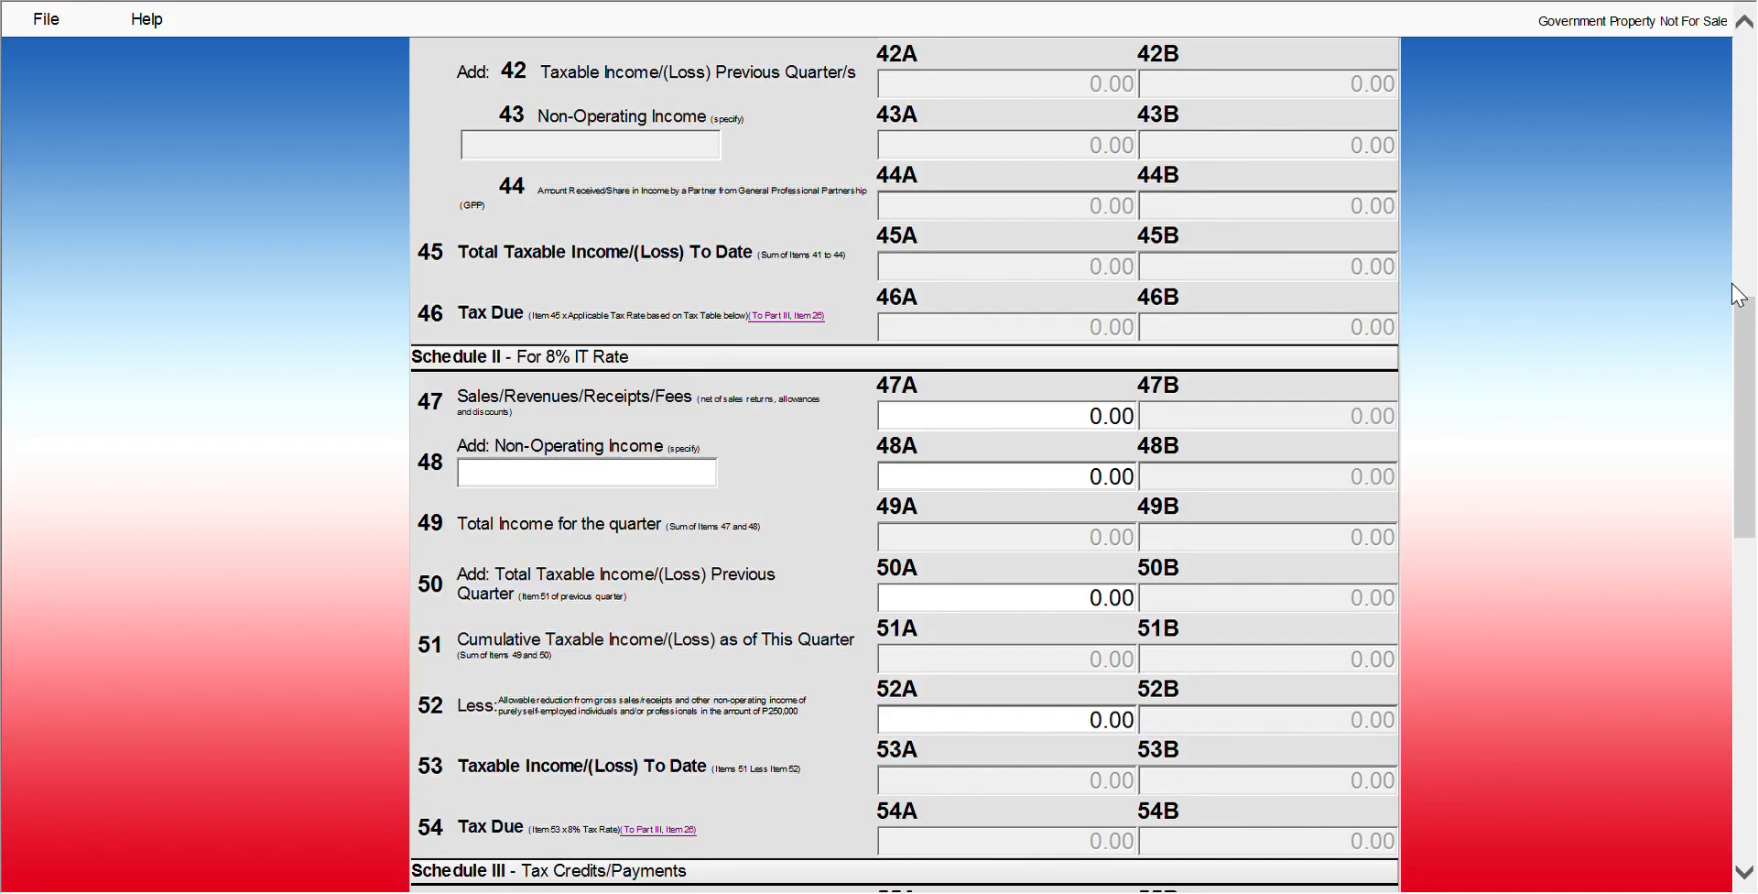
{"action": "left_click", "coordinate": [1041, 417]}
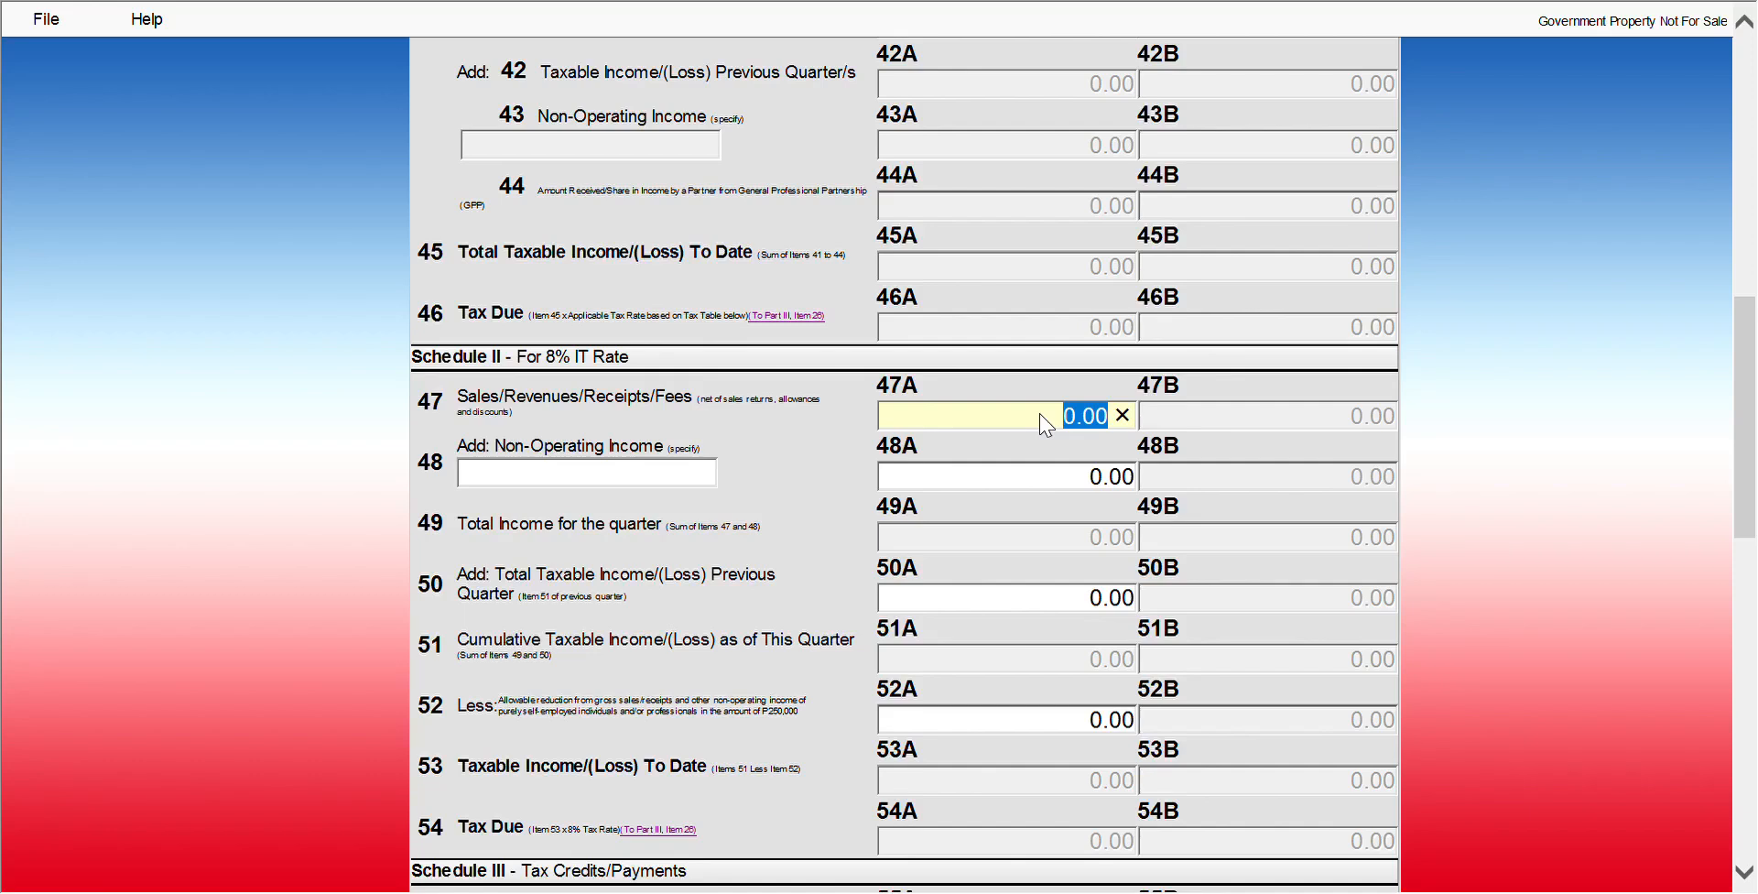
{"action": "type", "text": "100000"}
{"action": "key", "text": "Tab"}
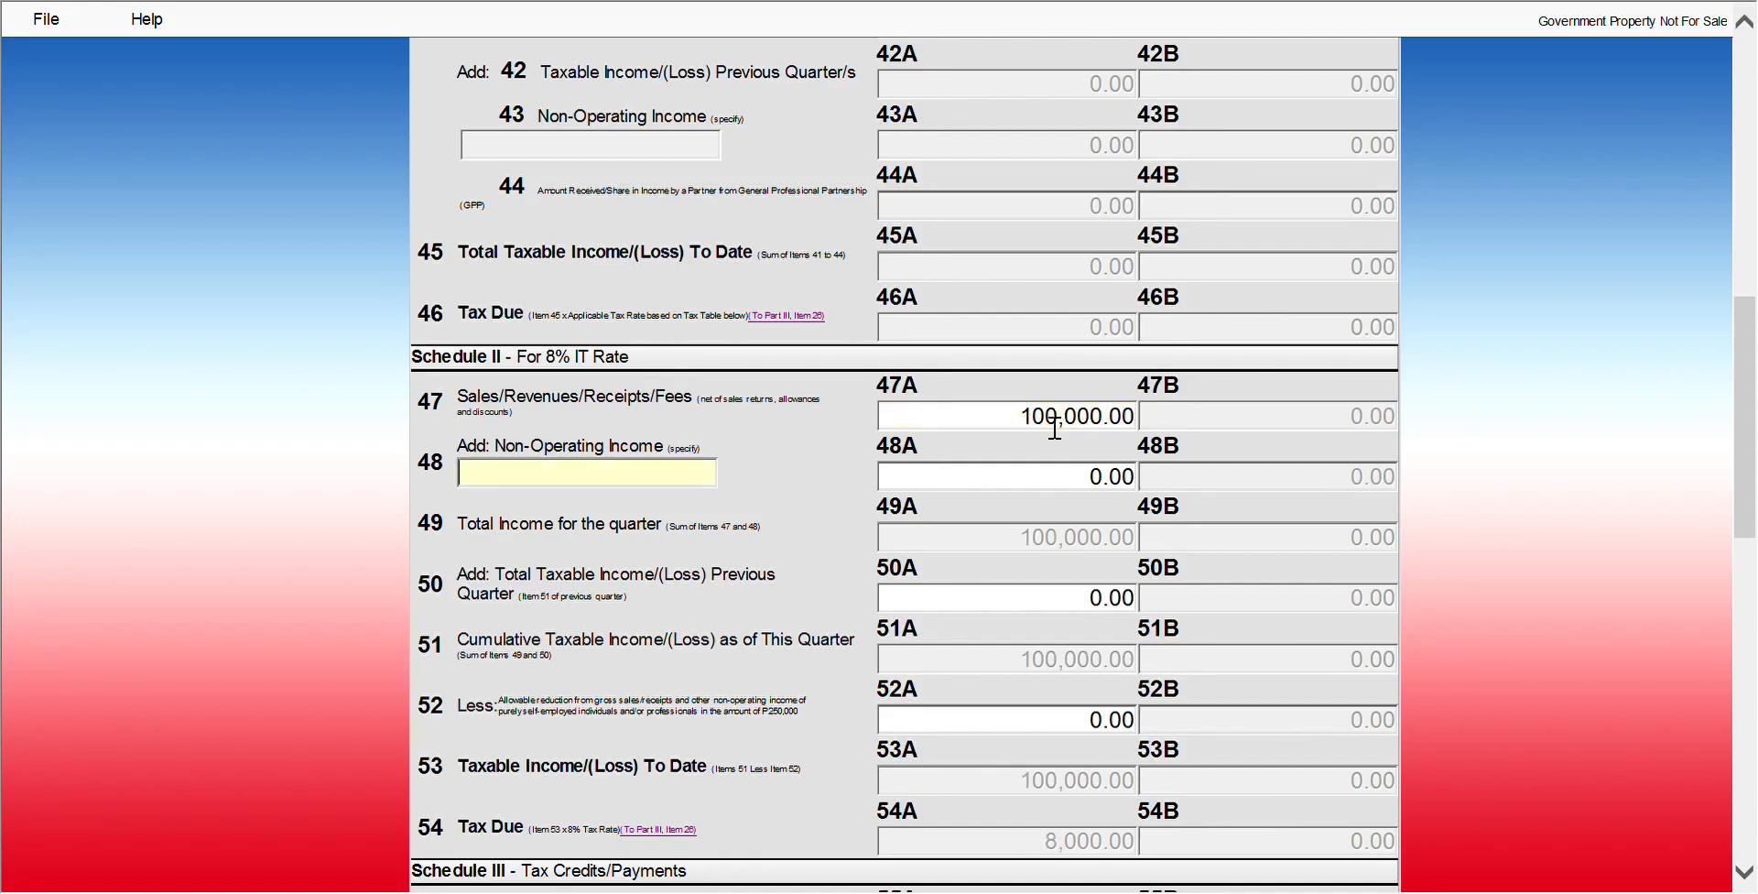
Set the item 52A allowable reduction to 100,000, correcting an initial 10,000 entry
{"action": "left_click", "coordinate": [1060, 487]}
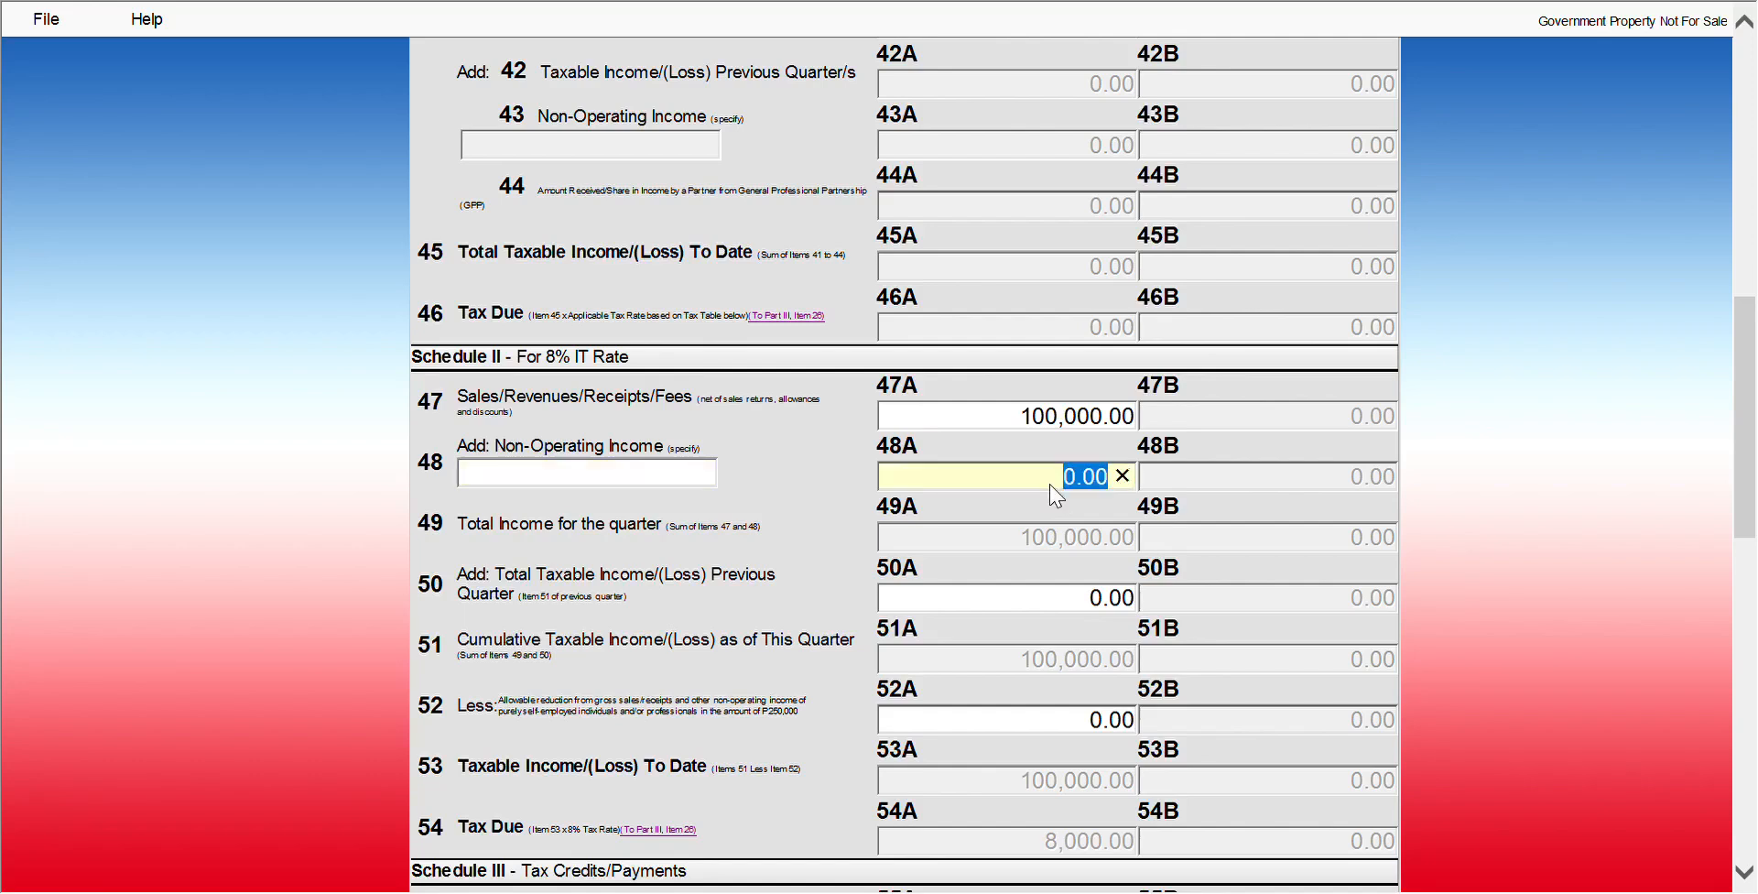
{"action": "key", "text": "Tab"}
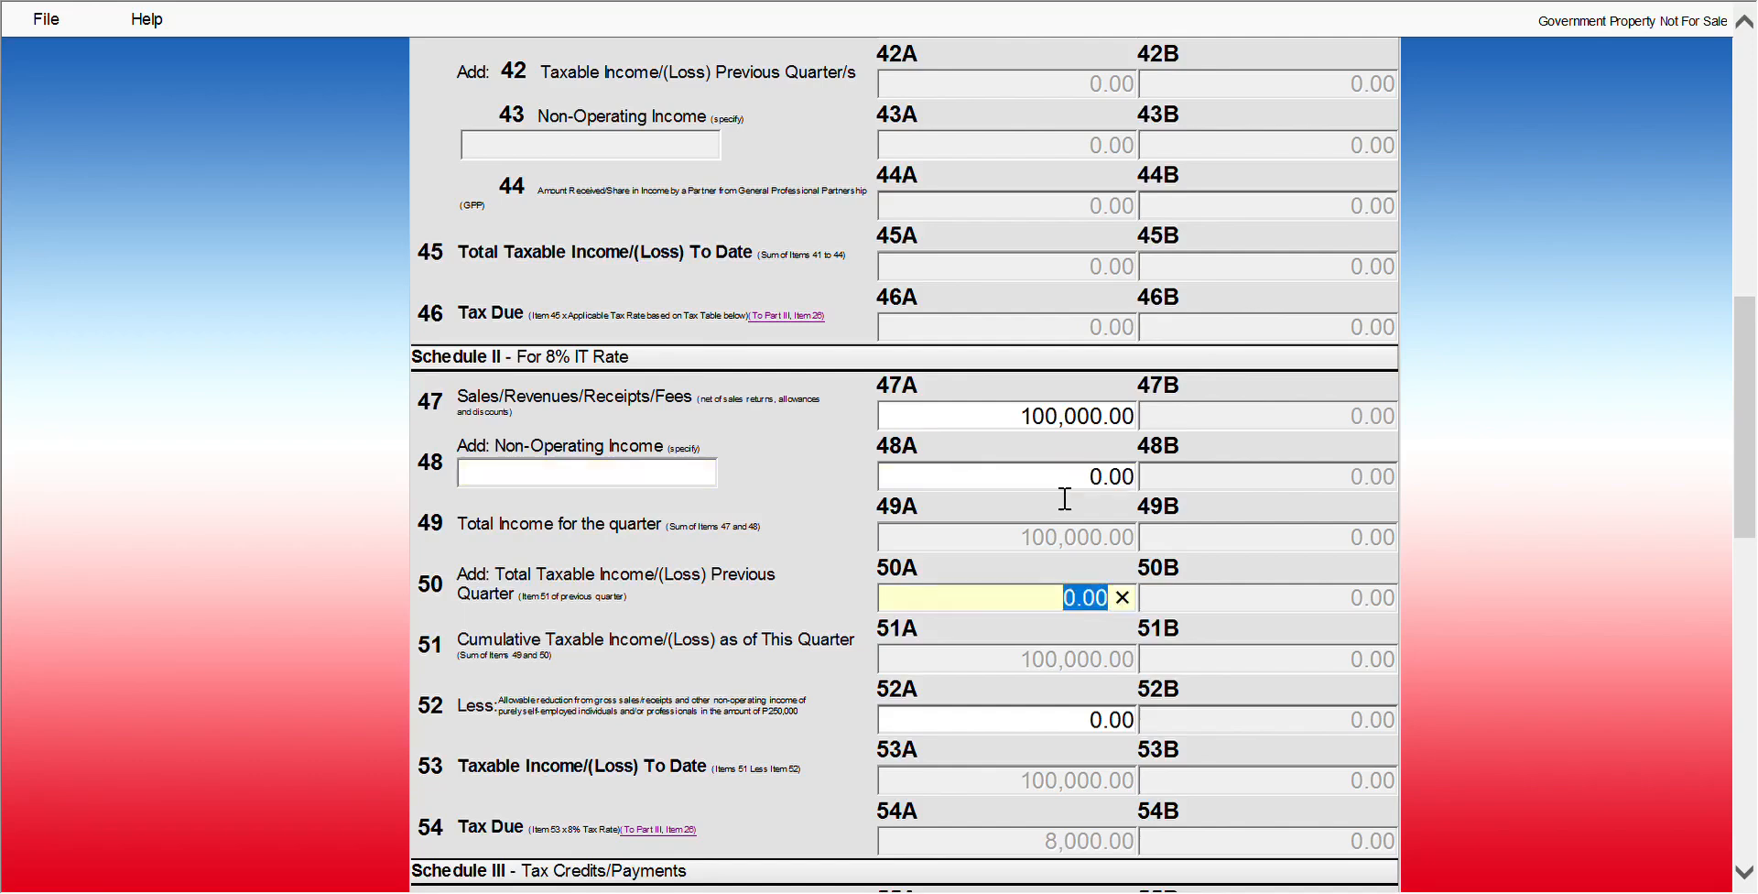
{"action": "key", "text": "Tab"}
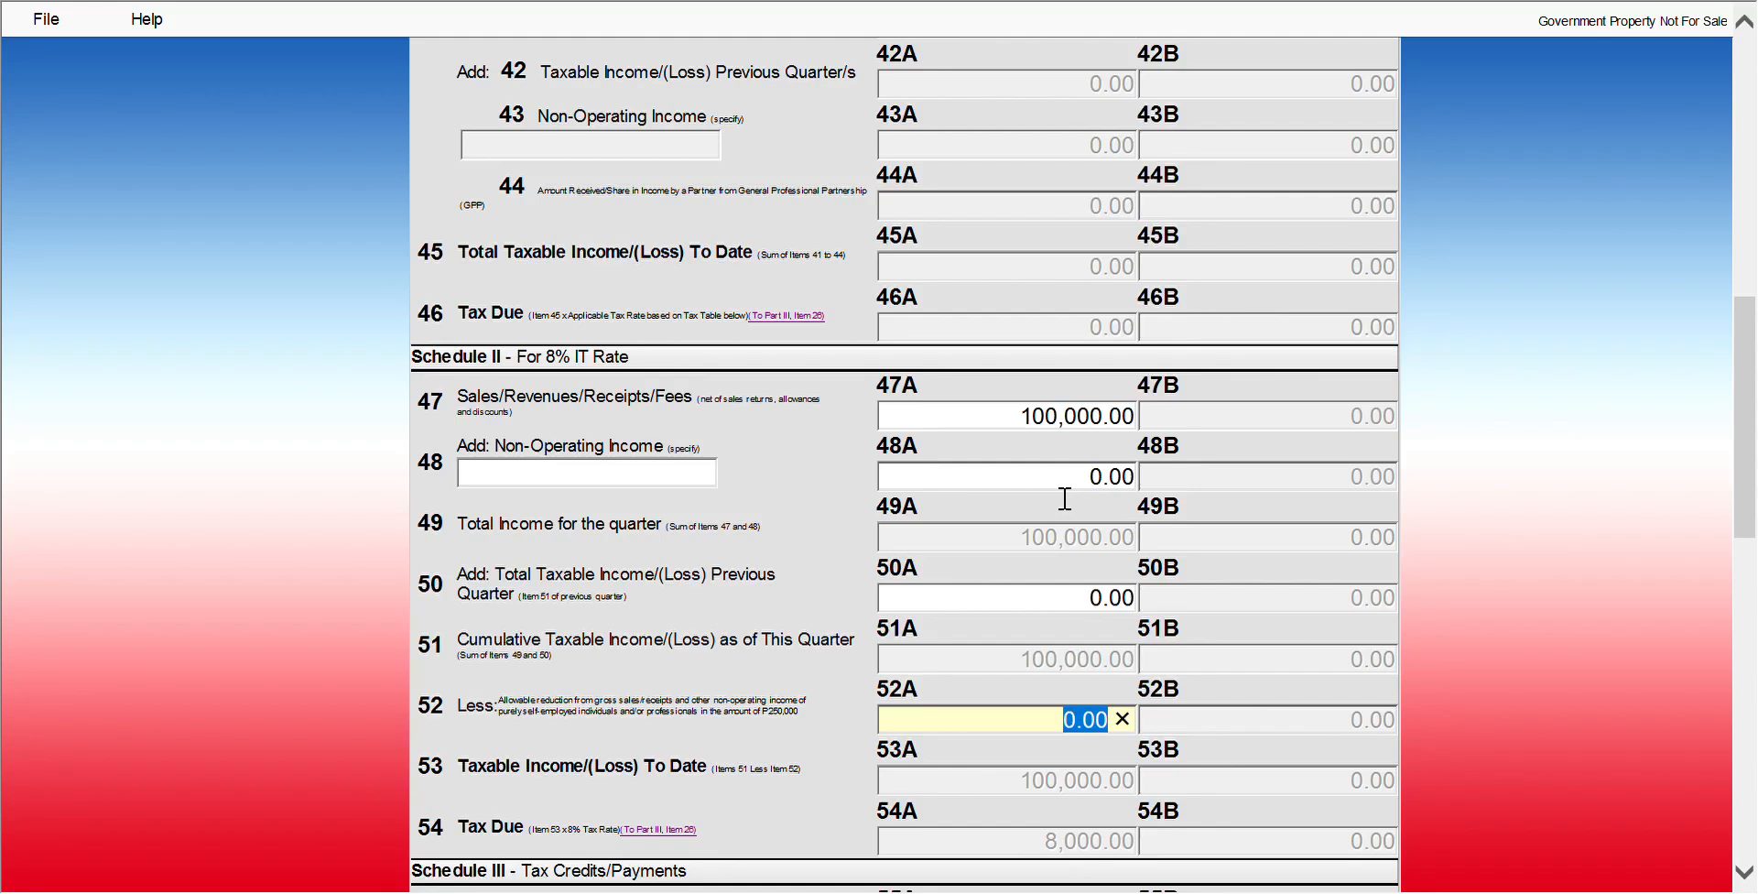
{"action": "type", "text": "10000"}
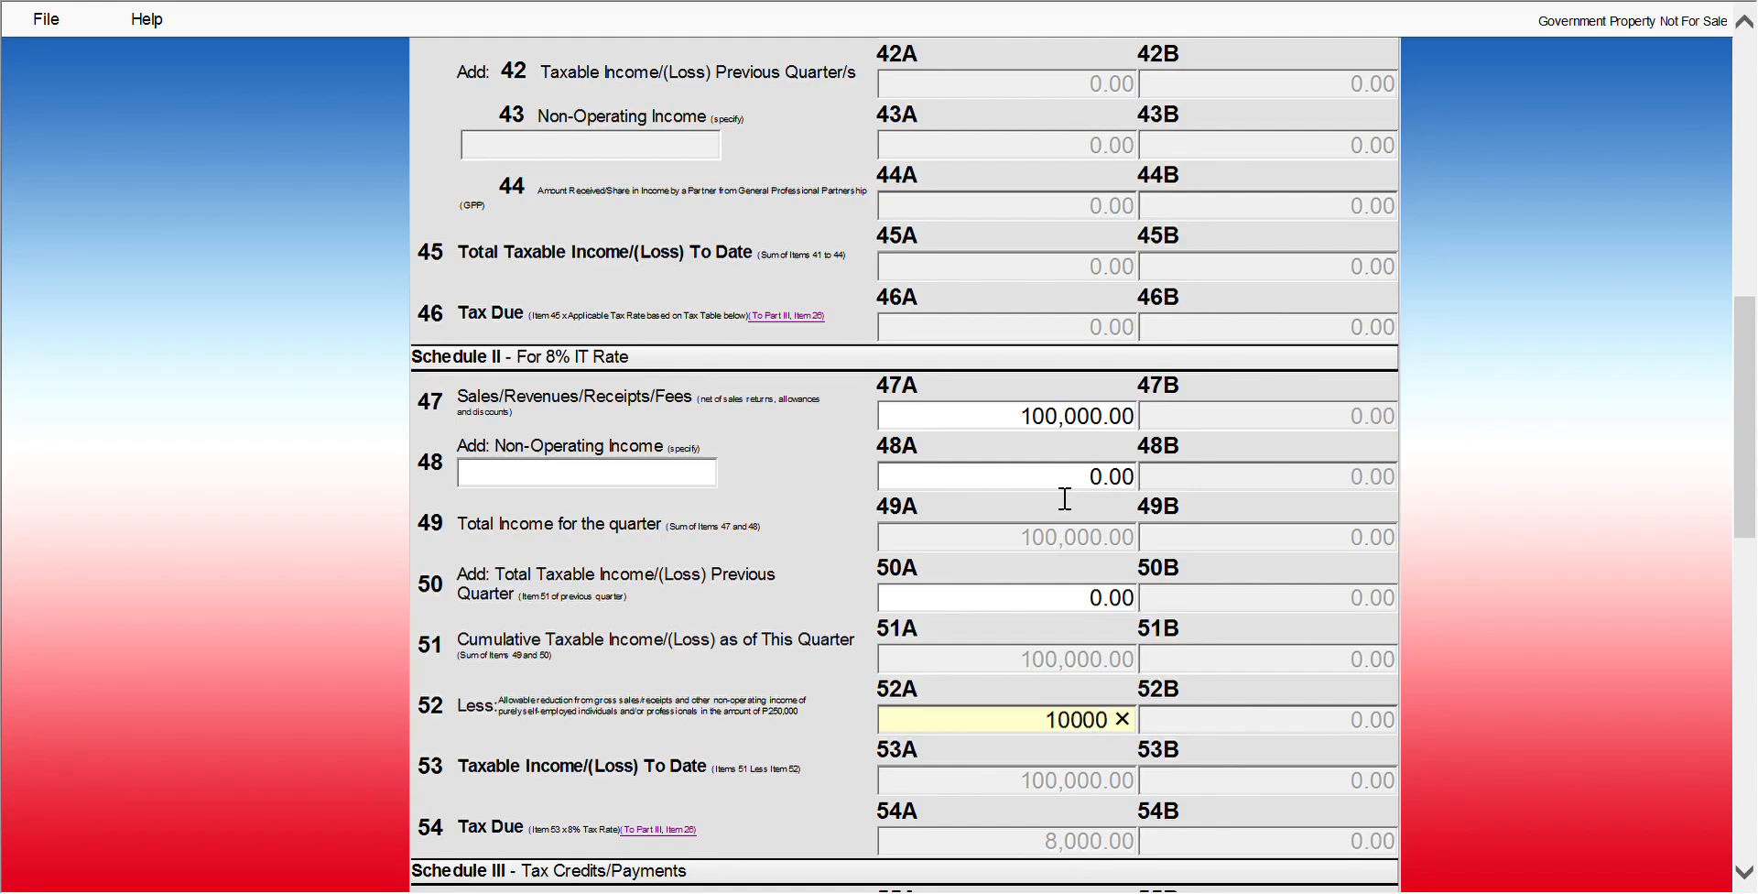
{"action": "key", "text": "Tab"}
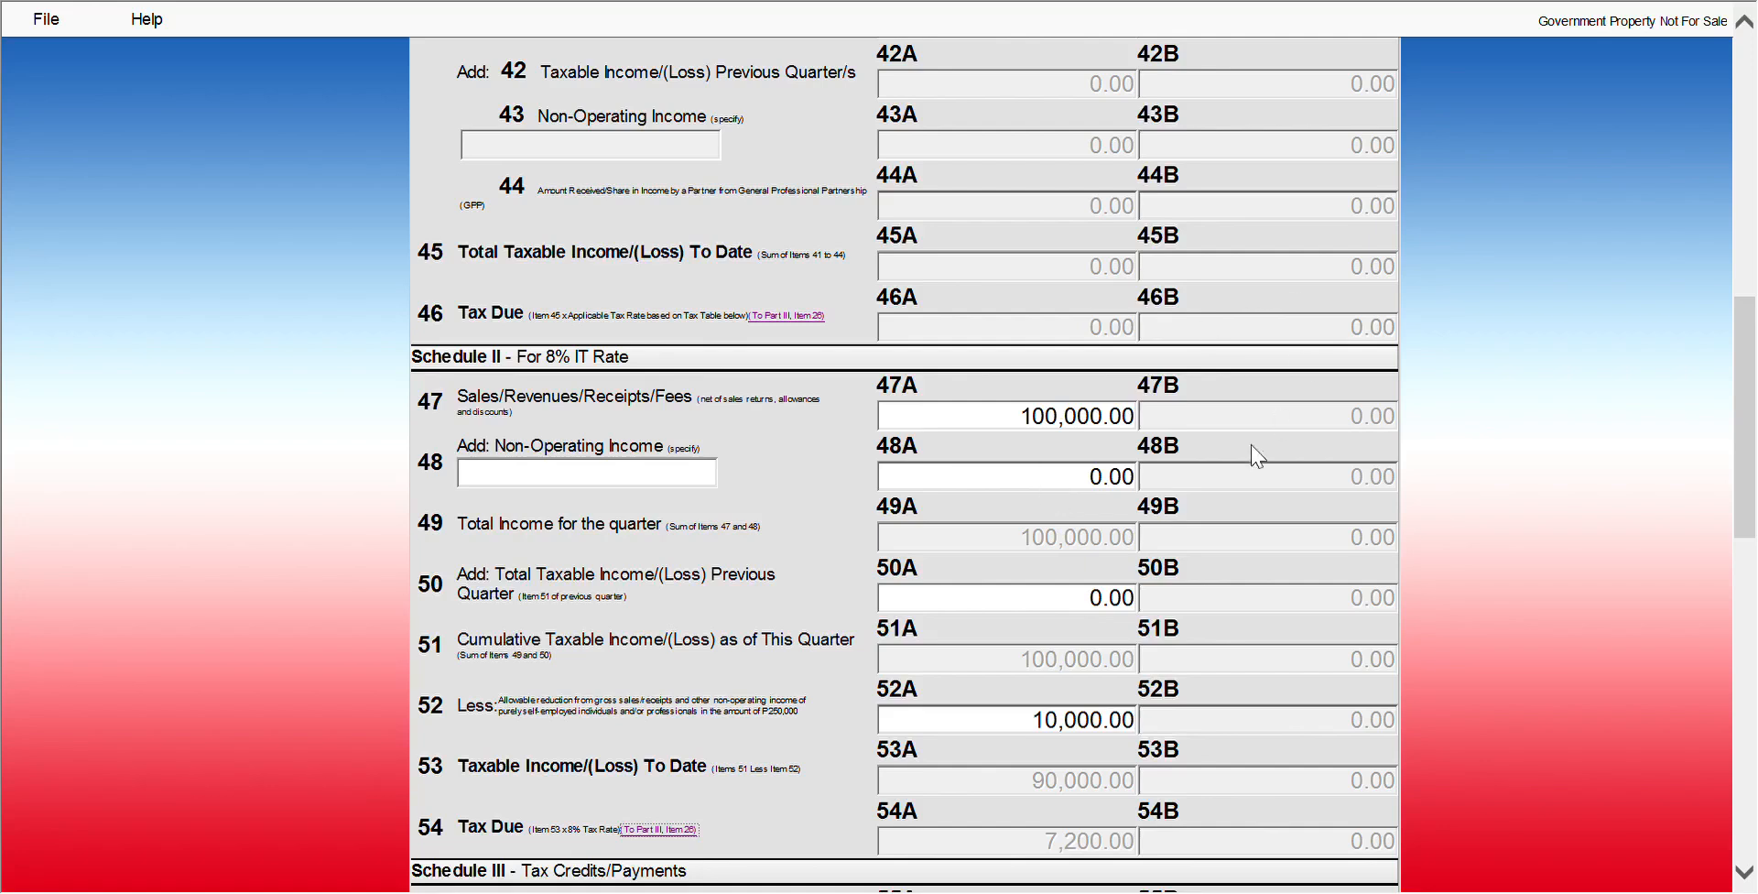
{"action": "left_click", "coordinate": [1050, 723]}
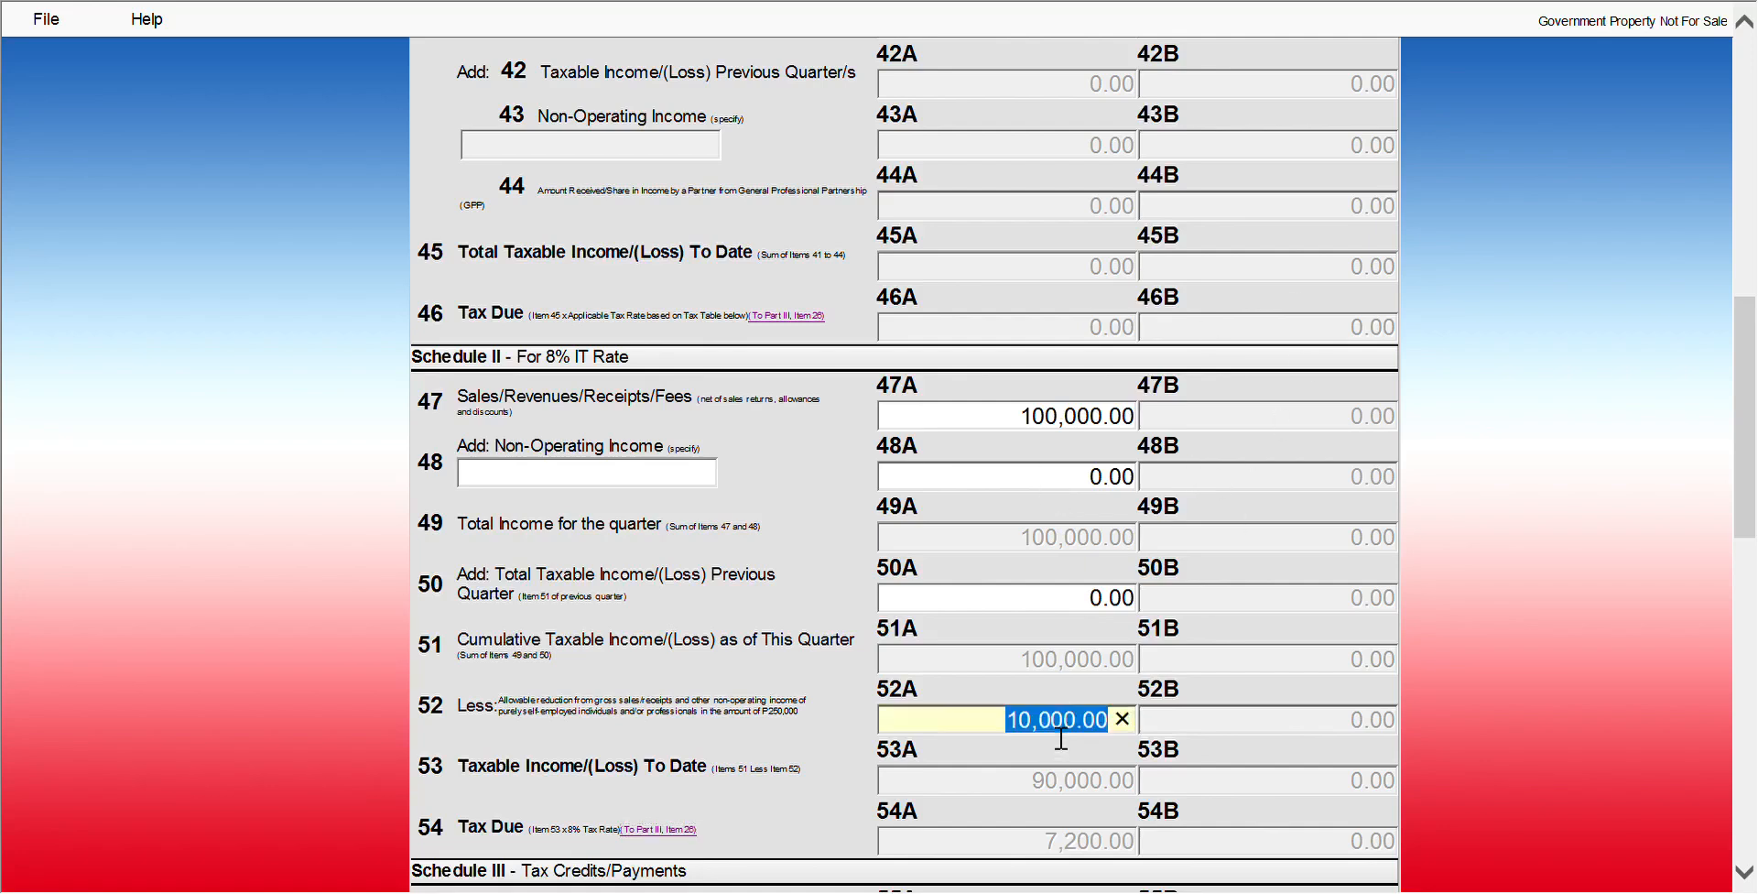
{"action": "type", "text": "100000"}
{"action": "key", "text": "Tab"}
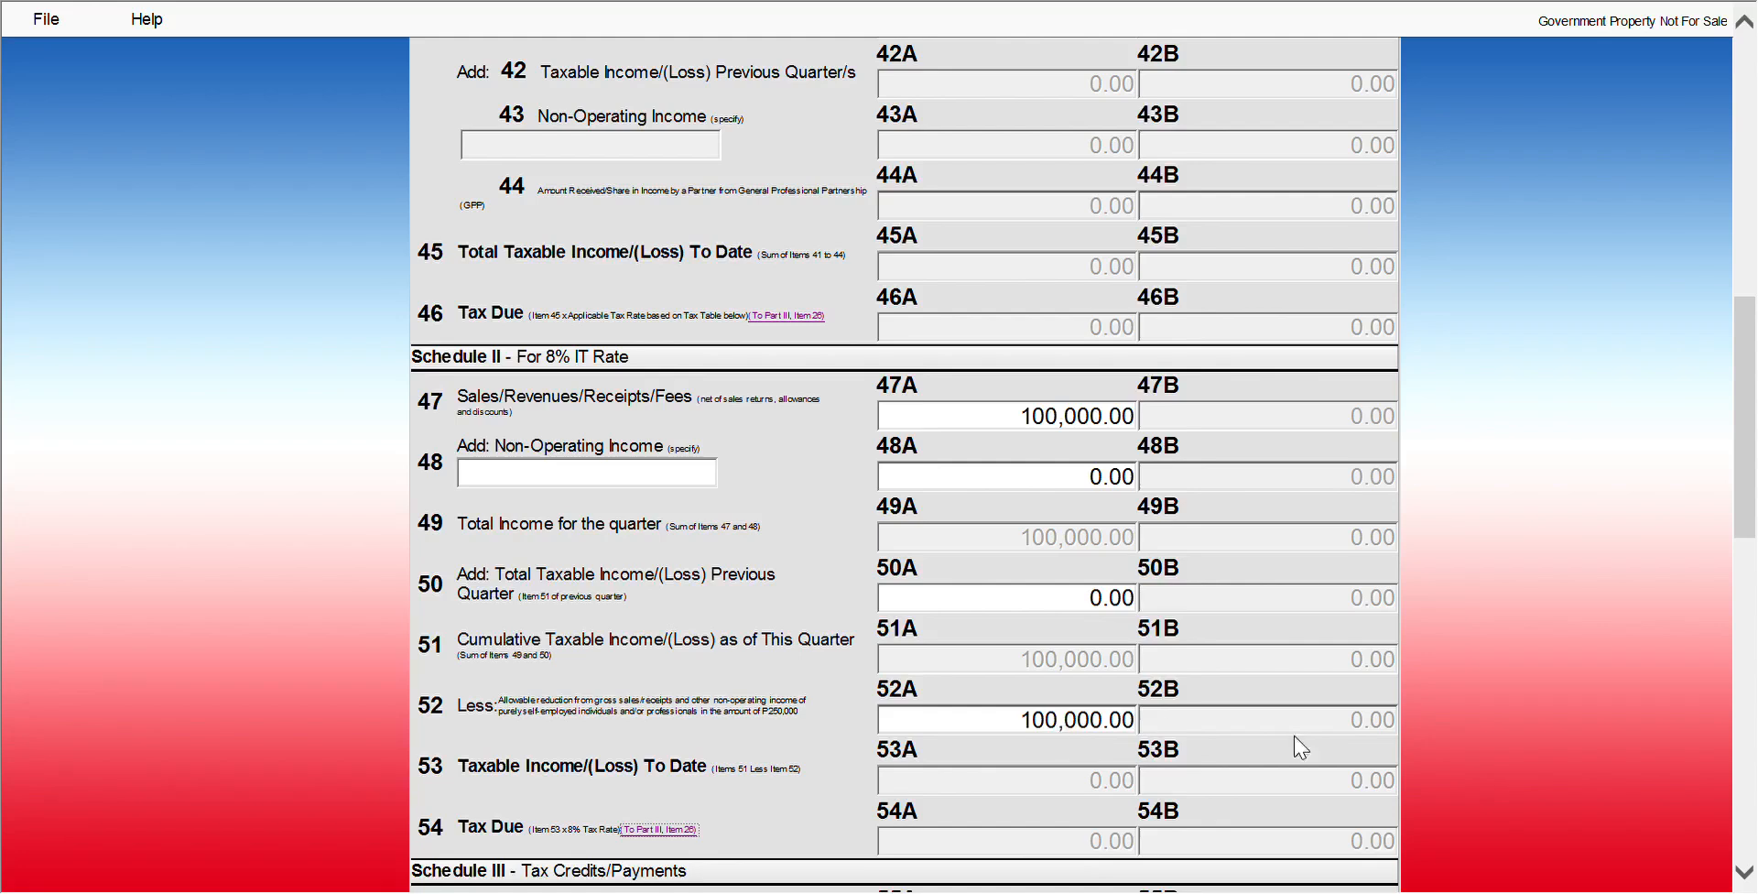
Go back to page 1 and change the return quarter from First to Second
{"action": "scroll", "coordinate": [905, 458], "scroll_direction": "down", "scroll_amount": 15}
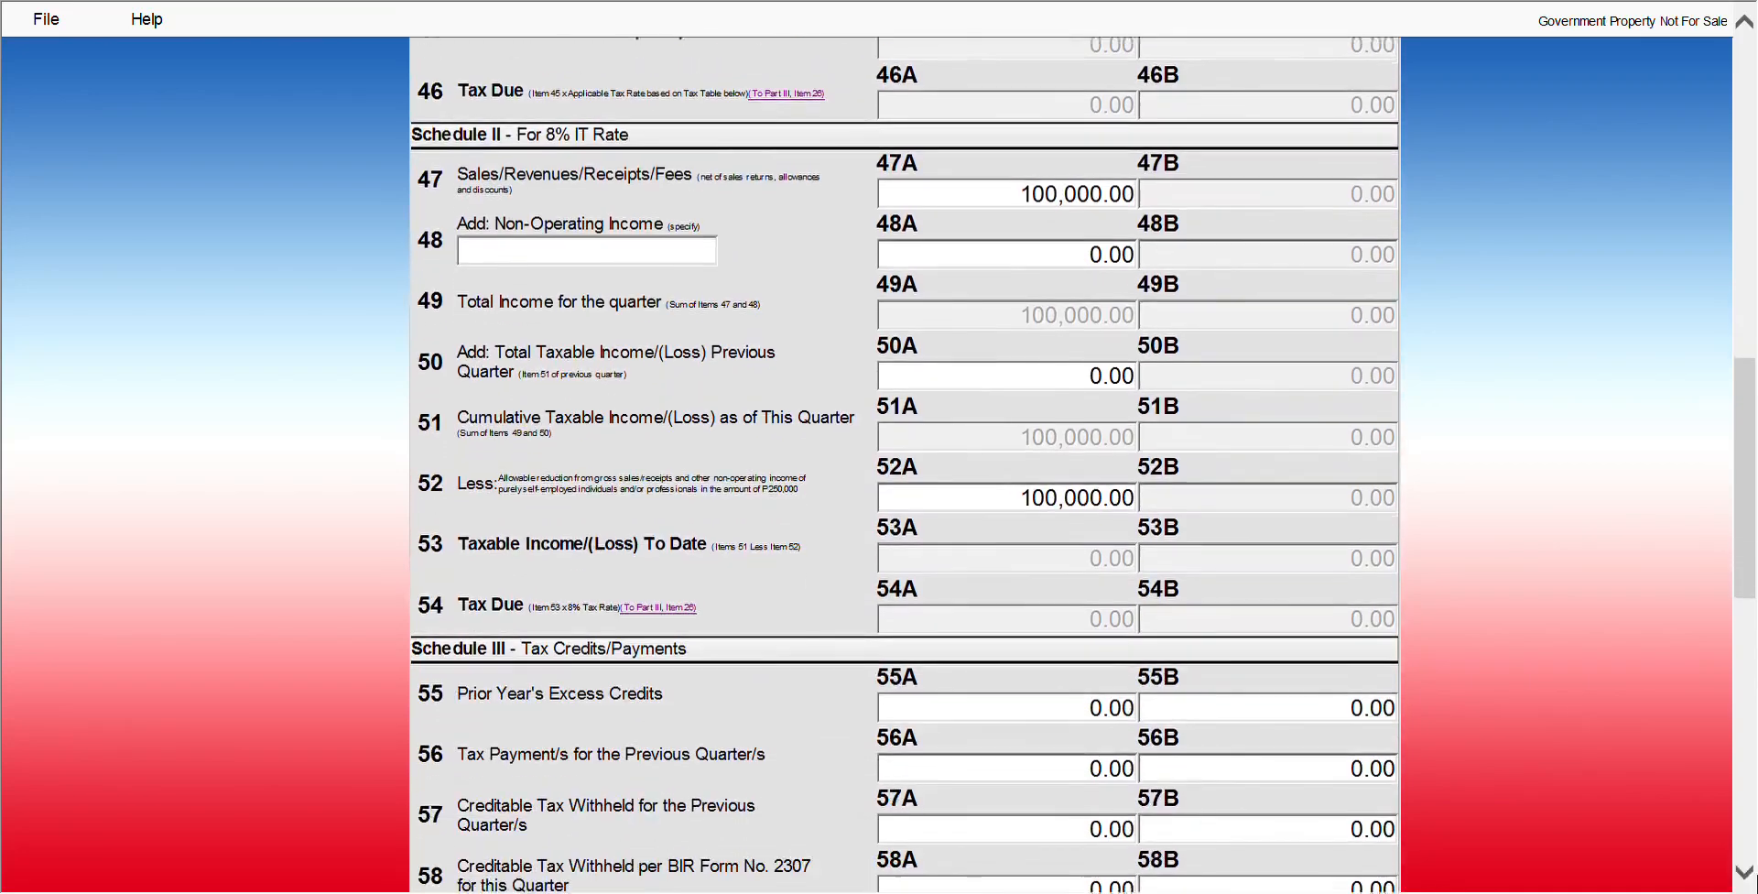
{"action": "scroll", "coordinate": [904, 458], "scroll_direction": "down", "scroll_amount": 1}
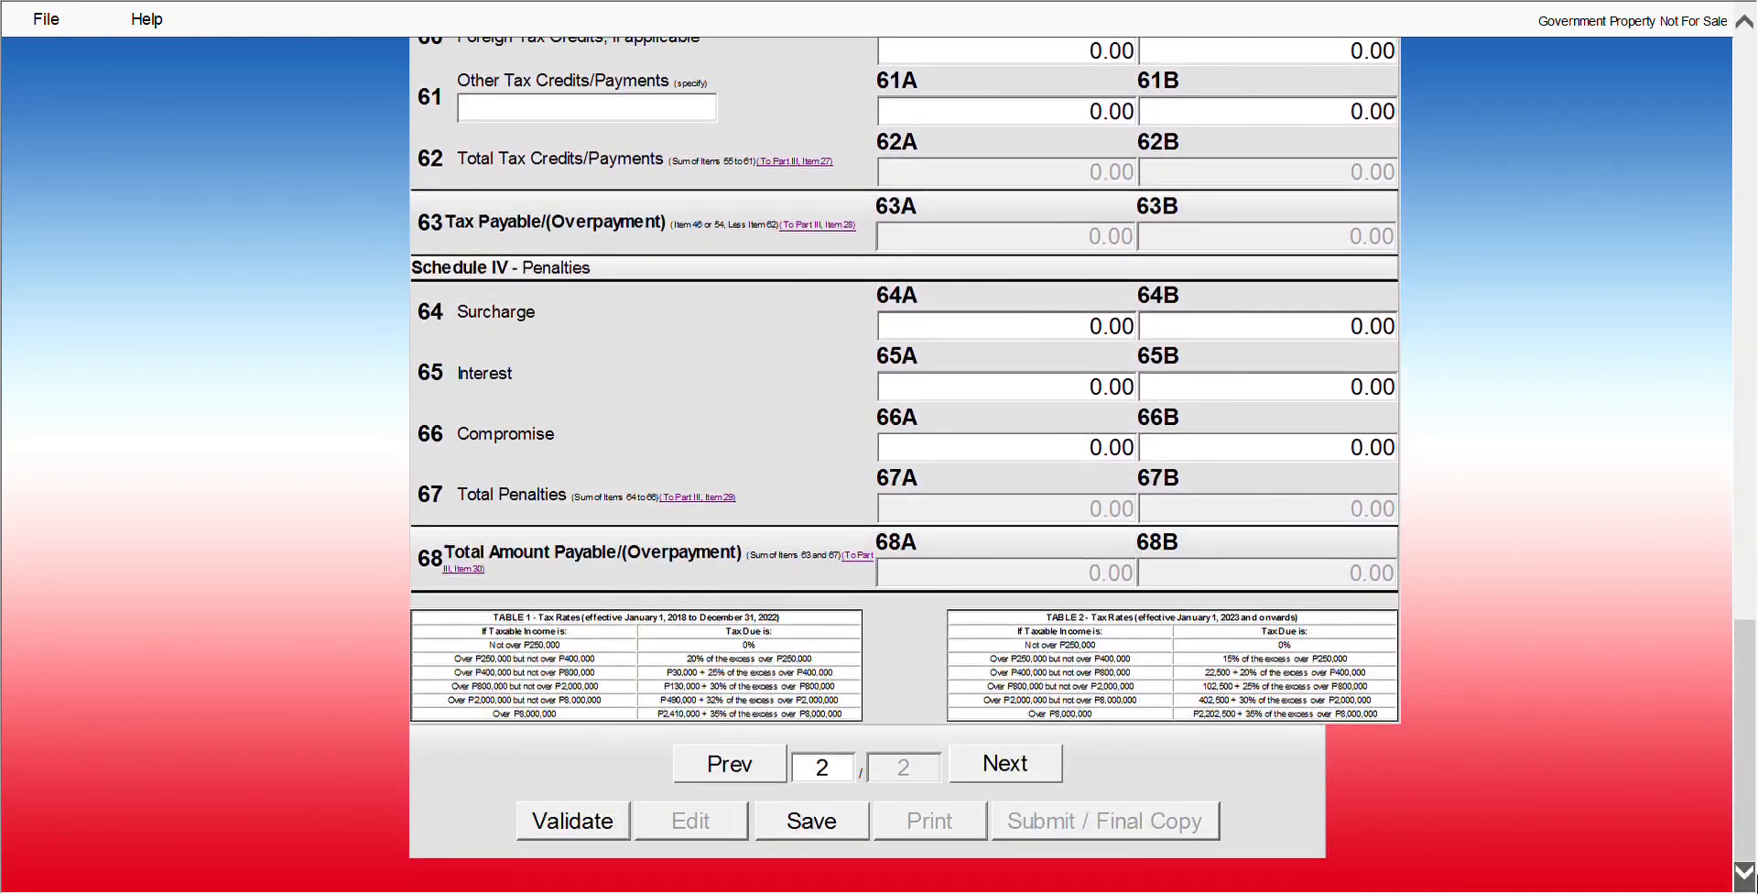
{"action": "left_click", "coordinate": [744, 765]}
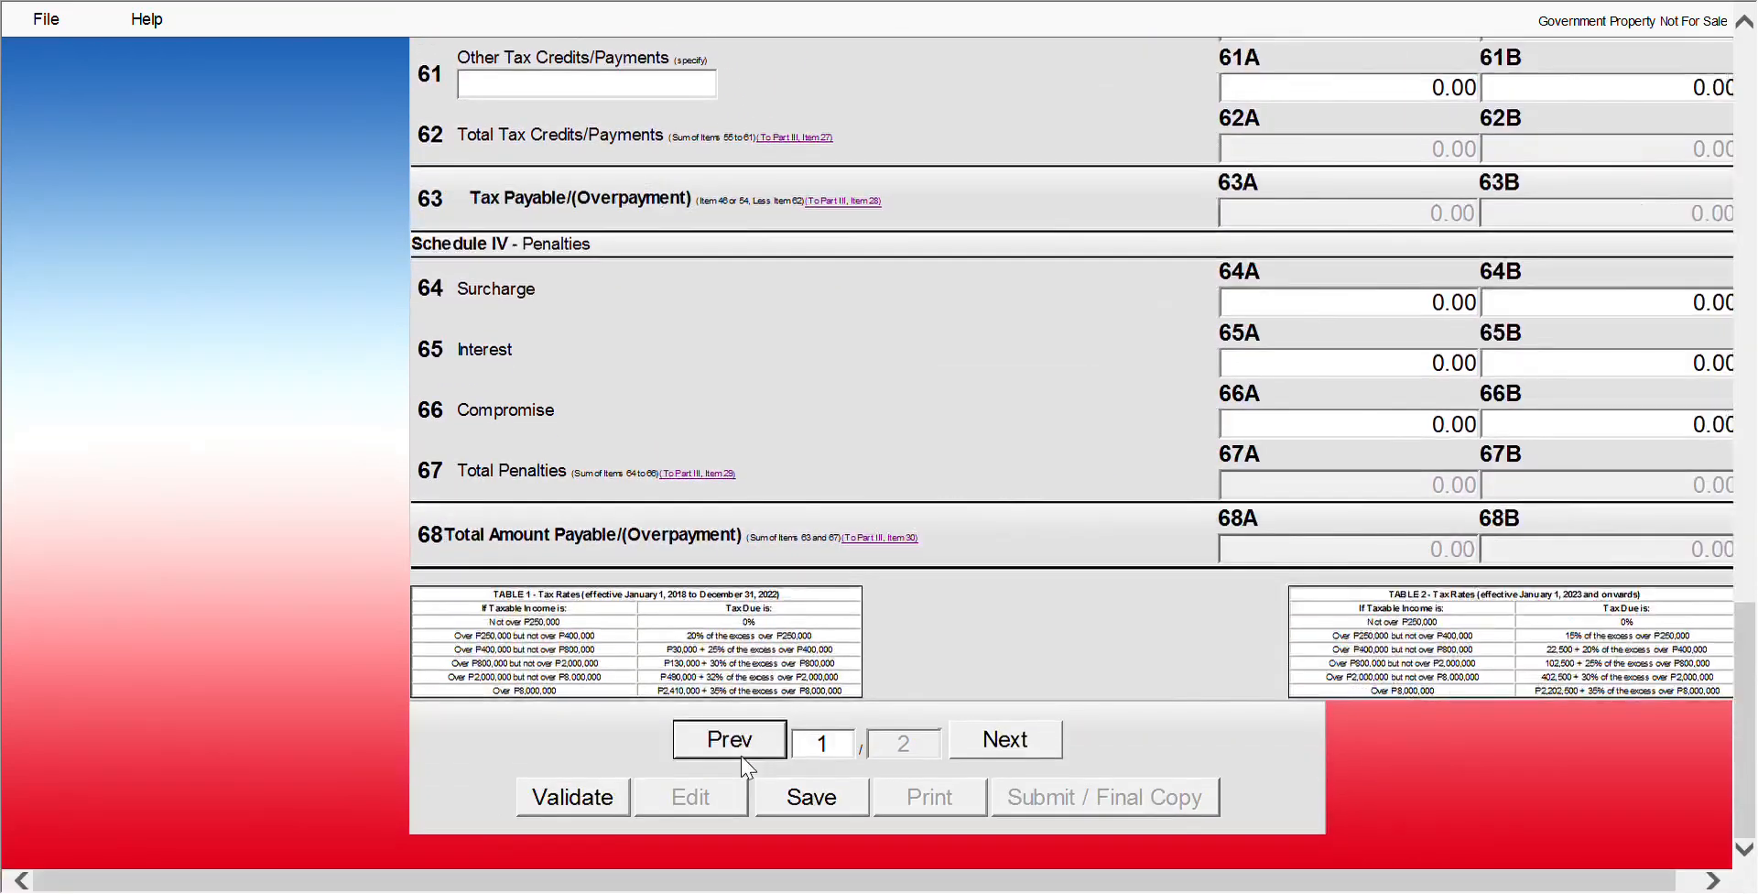
{"action": "scroll", "coordinate": [1149, 650], "scroll_direction": "up", "scroll_amount": 5}
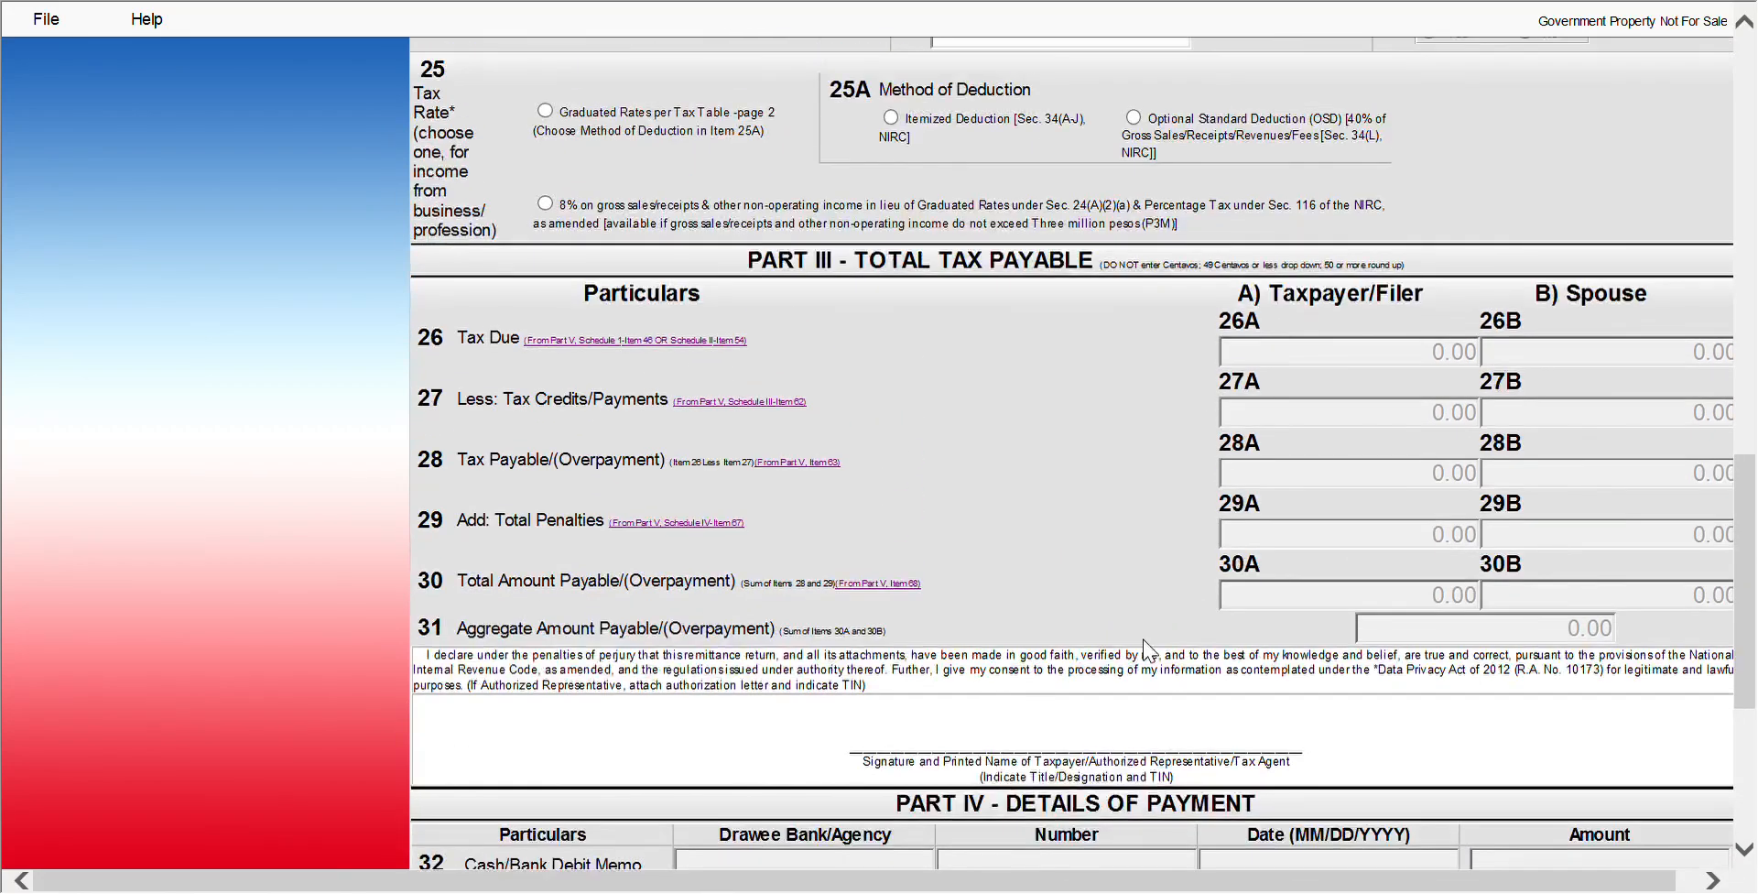
{"action": "scroll", "coordinate": [1144, 648], "scroll_direction": "up", "scroll_amount": 15}
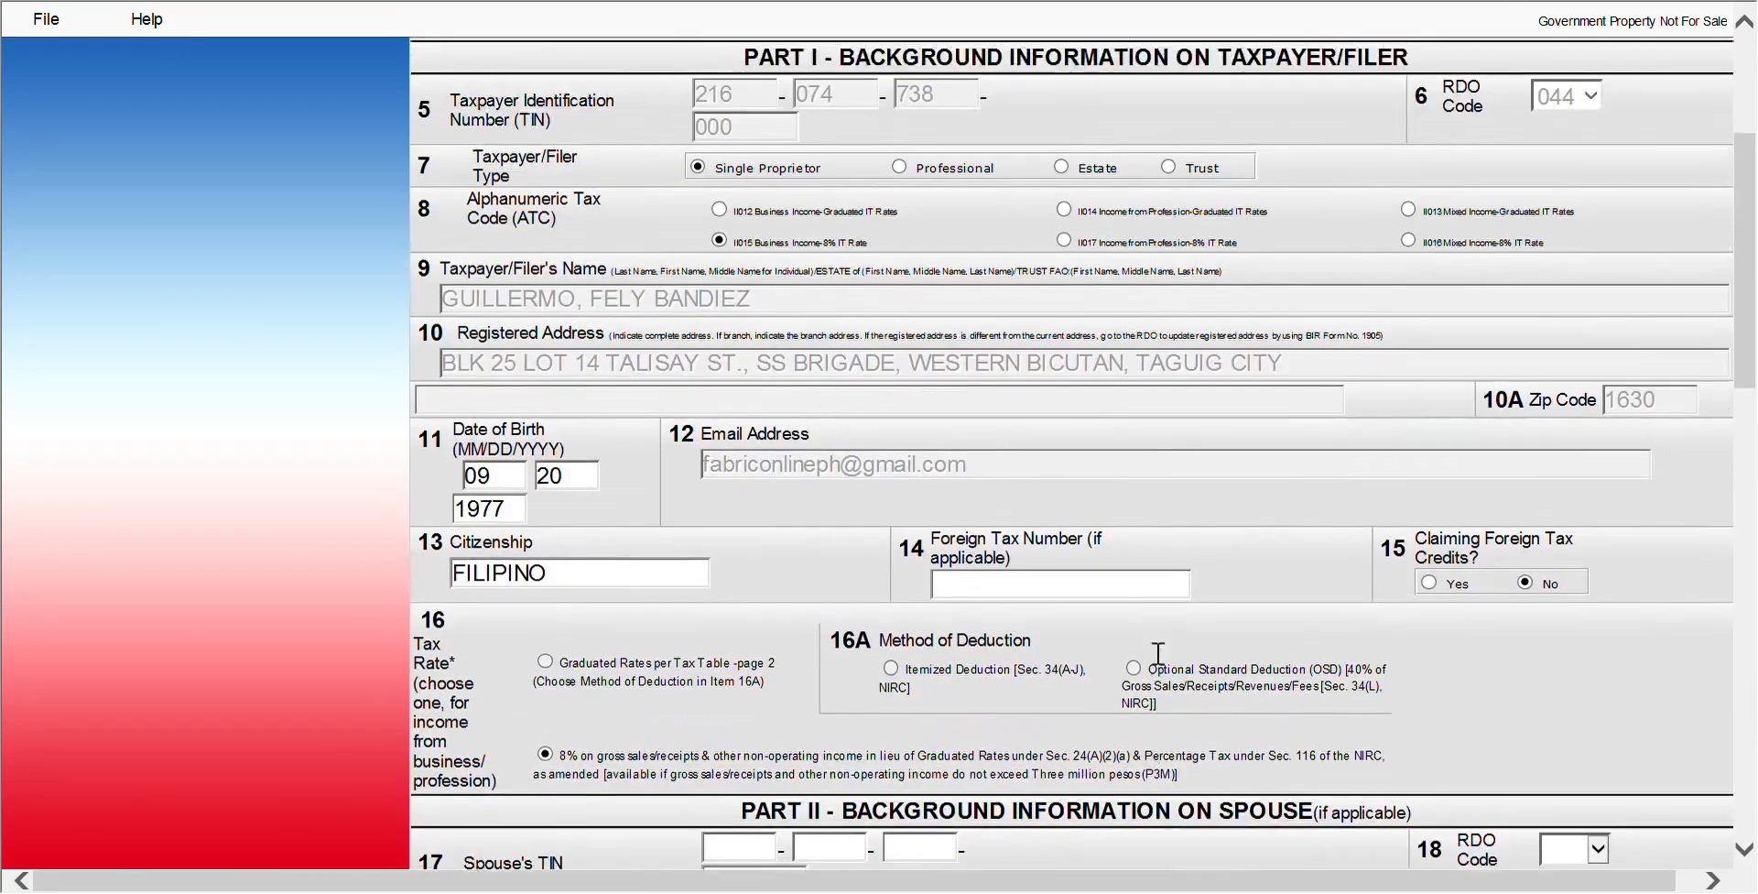
{"action": "scroll", "coordinate": [1159, 653], "scroll_direction": "up", "scroll_amount": 5}
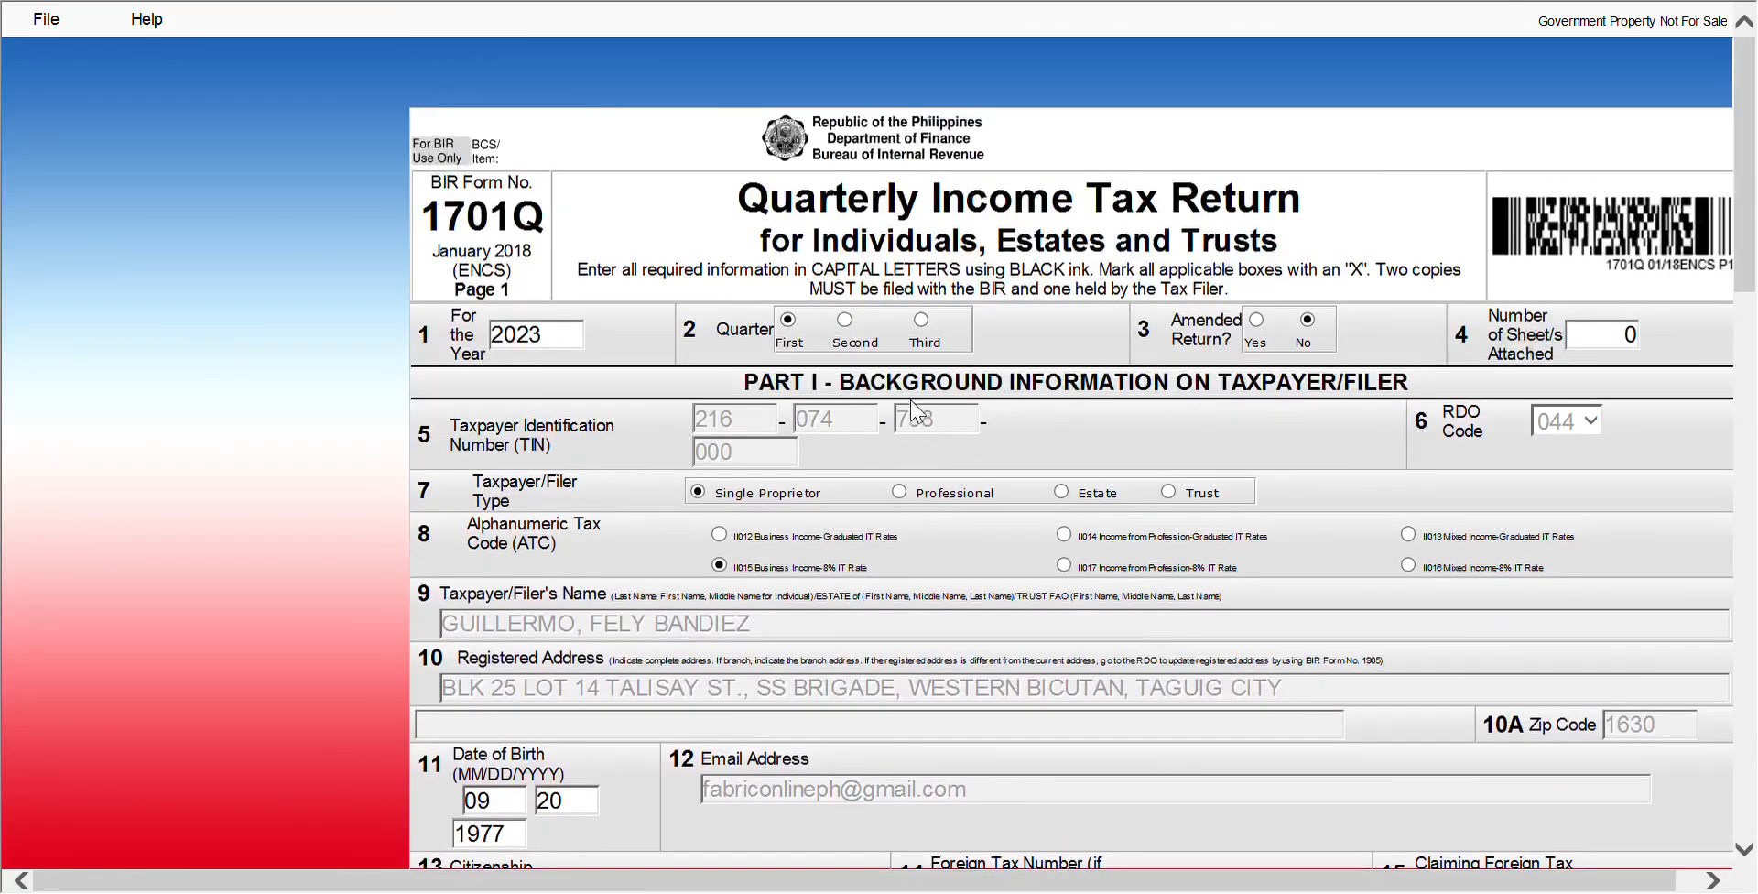
{"action": "left_click", "coordinate": [850, 332]}
Return to page 2 of the form at the Schedule II 8% tax computation
{"action": "left_click", "coordinate": [1746, 853]}
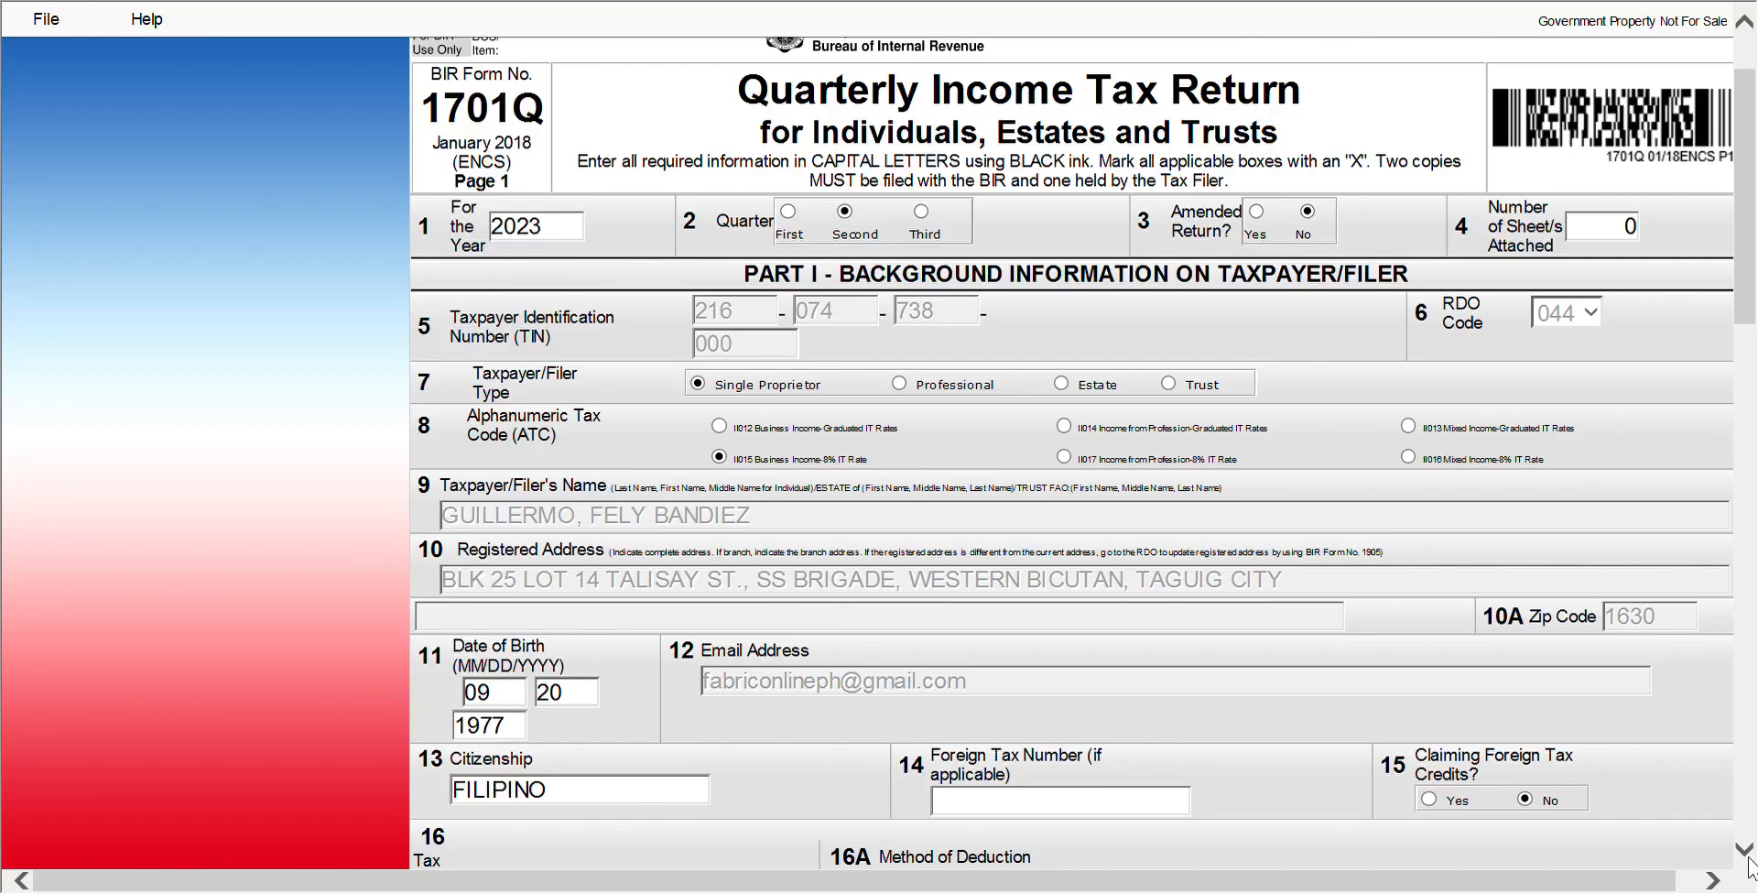
{"action": "scroll", "coordinate": [1749, 863], "scroll_direction": "down", "scroll_amount": 10}
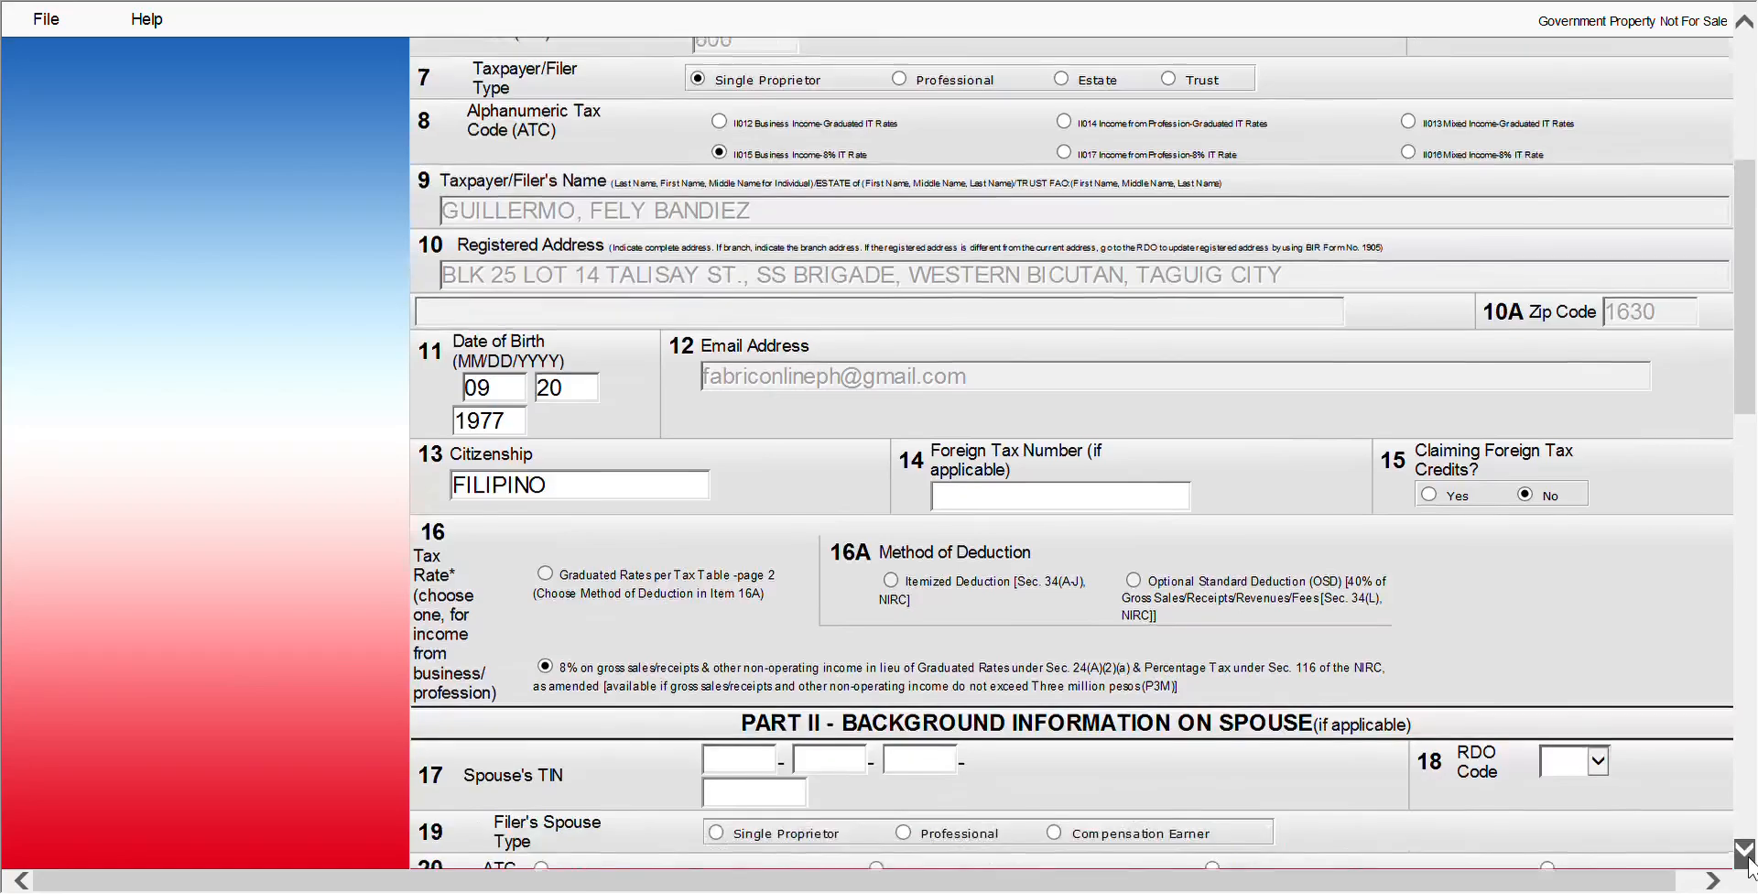
{"action": "scroll", "coordinate": [1749, 863], "scroll_direction": "down", "scroll_amount": 10}
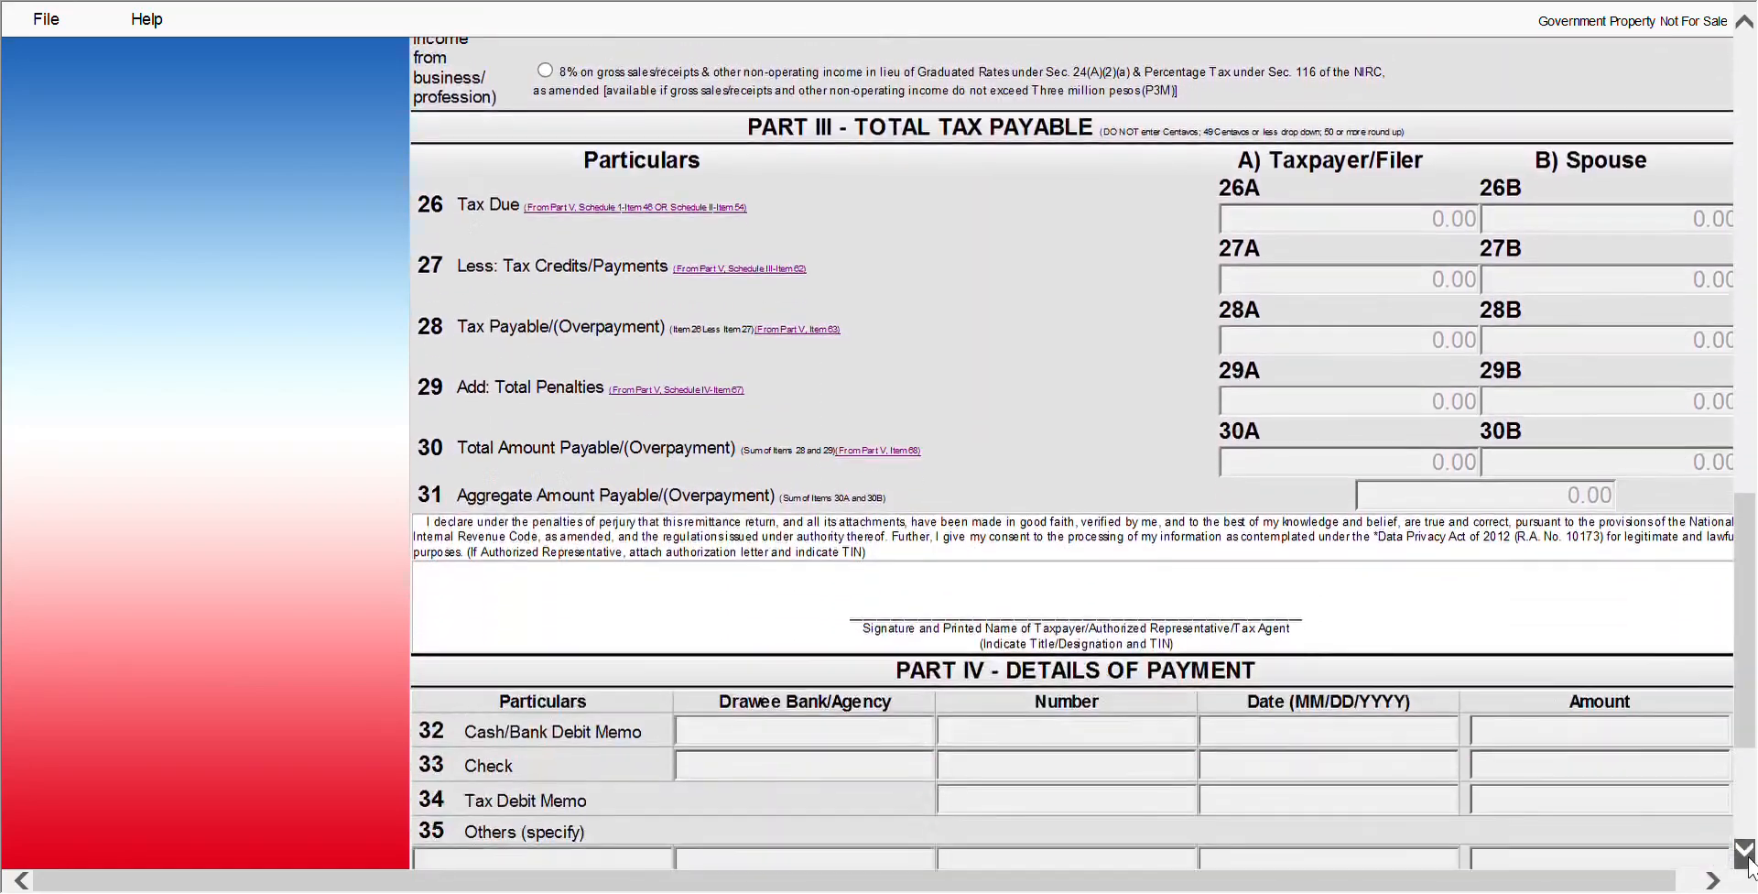
{"action": "left_click", "coordinate": [1051, 746]}
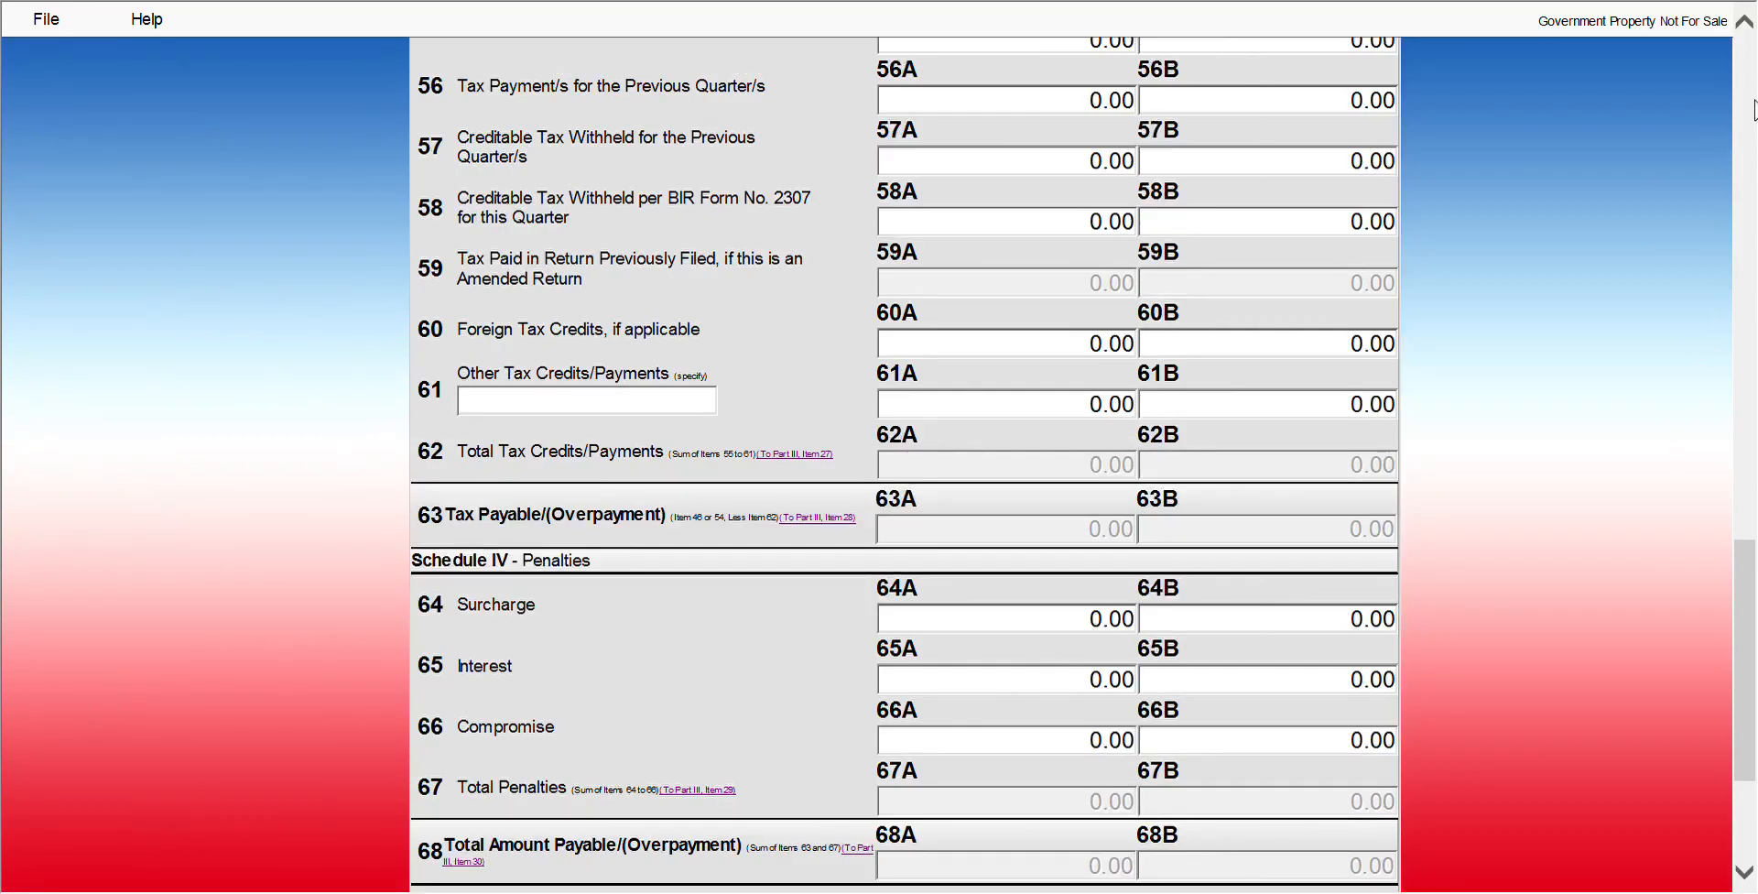
{"action": "scroll", "coordinate": [1745, 23], "scroll_direction": "up", "scroll_amount": 10}
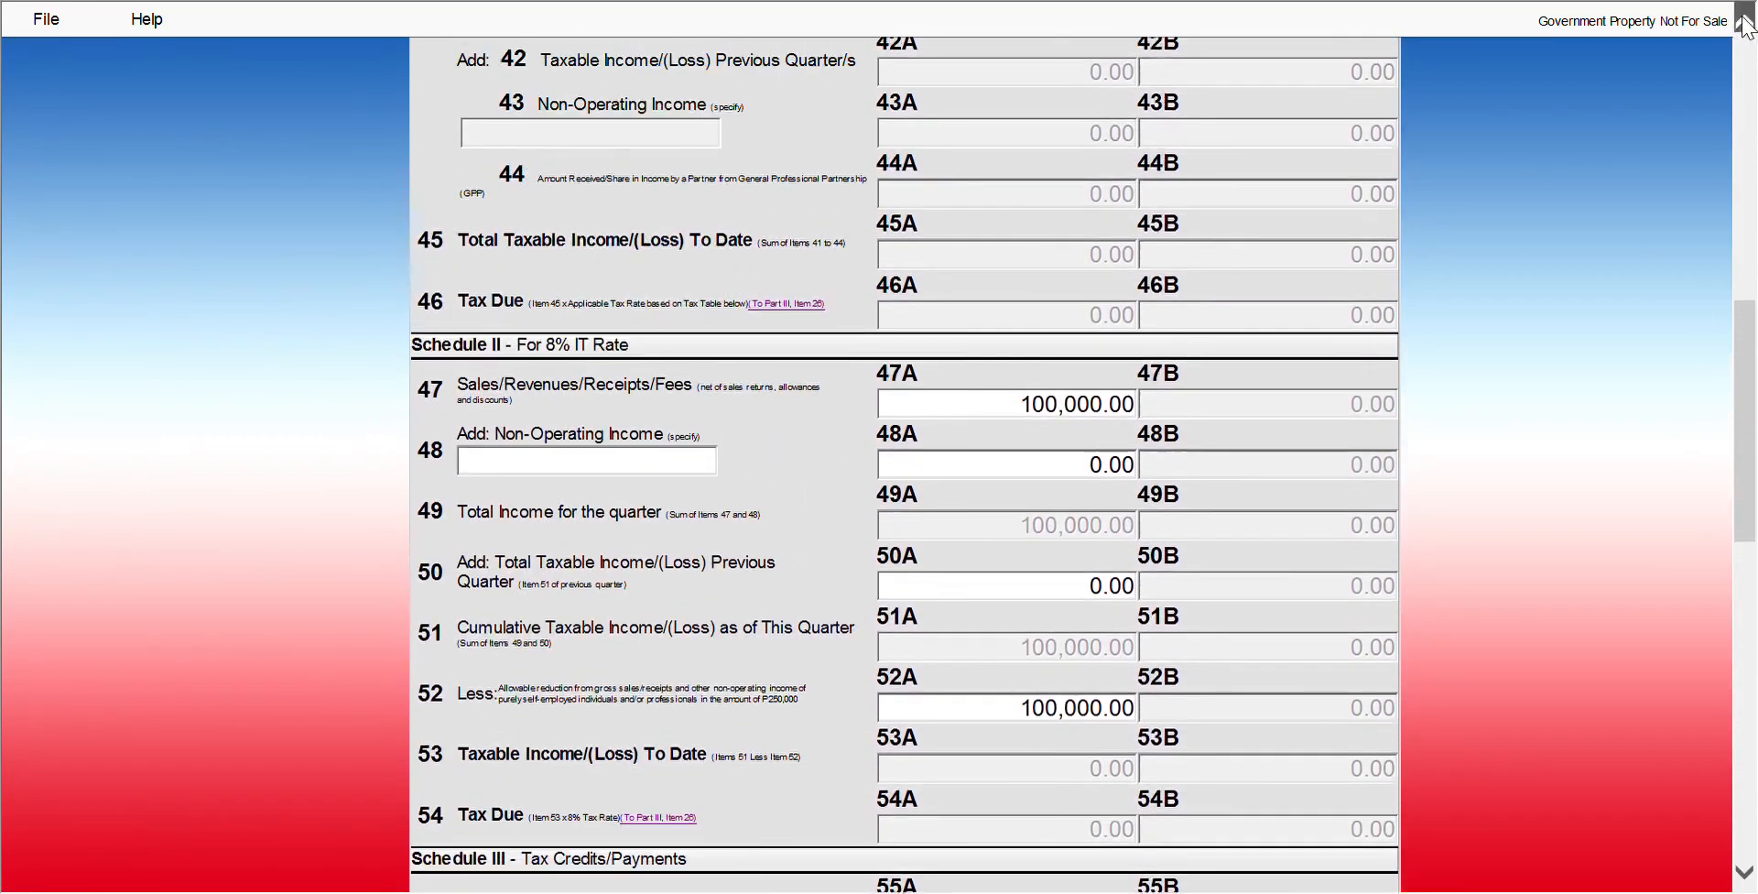
{"action": "left_click", "coordinate": [1745, 23]}
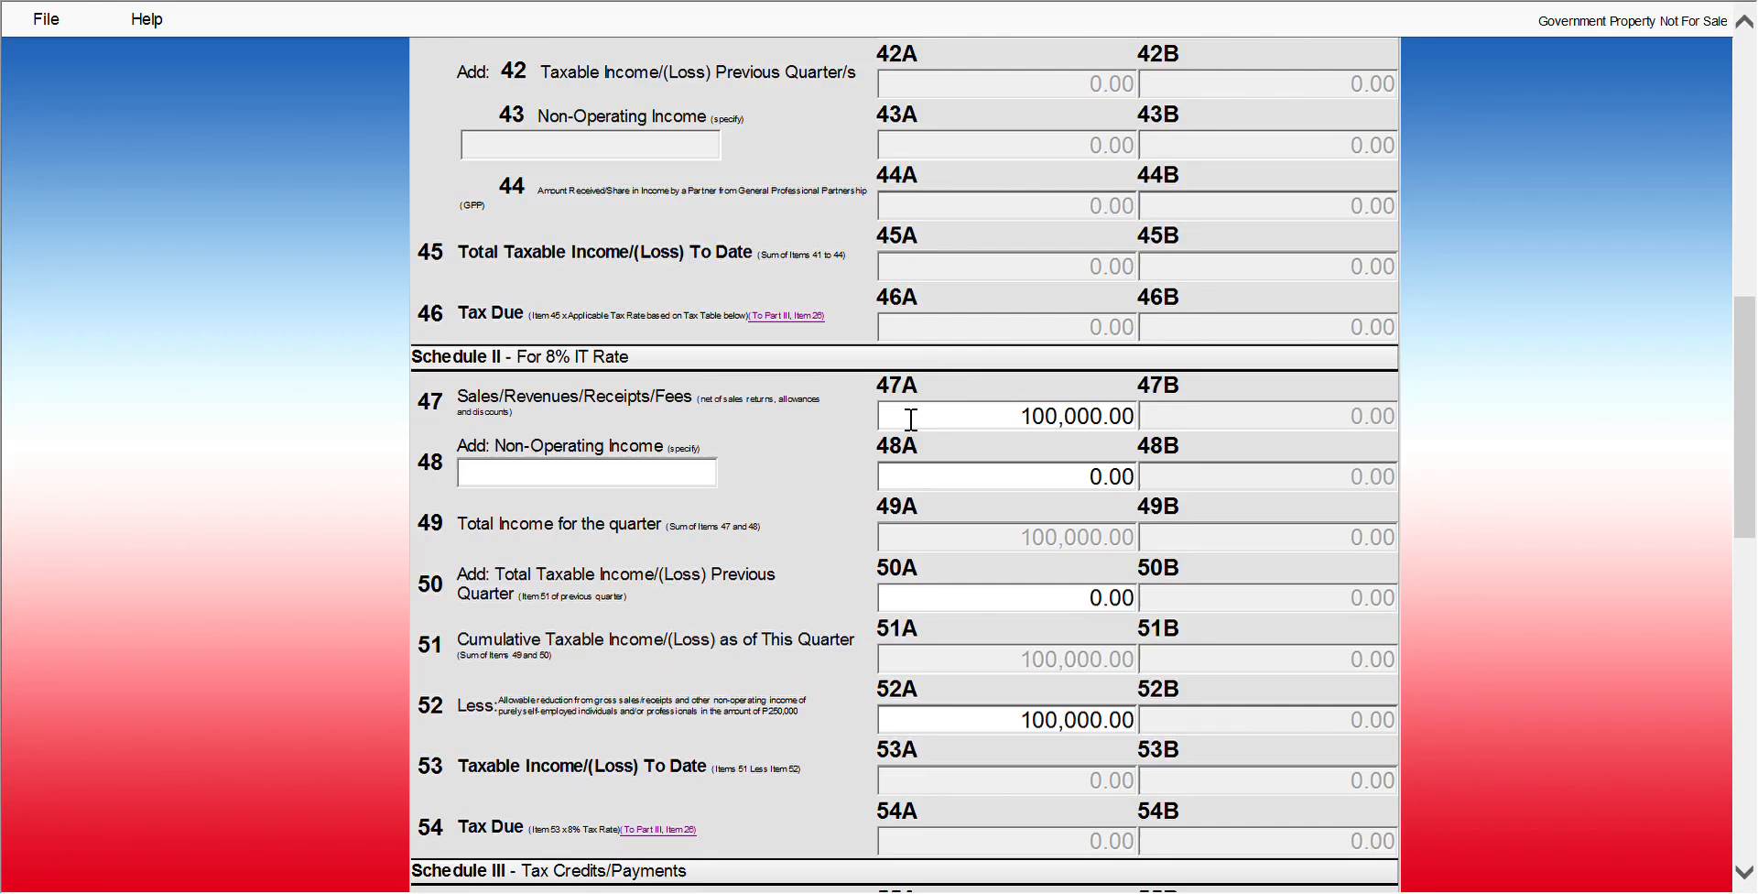
Replace the item 47A sales amount with 200,000
{"action": "left_click", "coordinate": [1000, 414]}
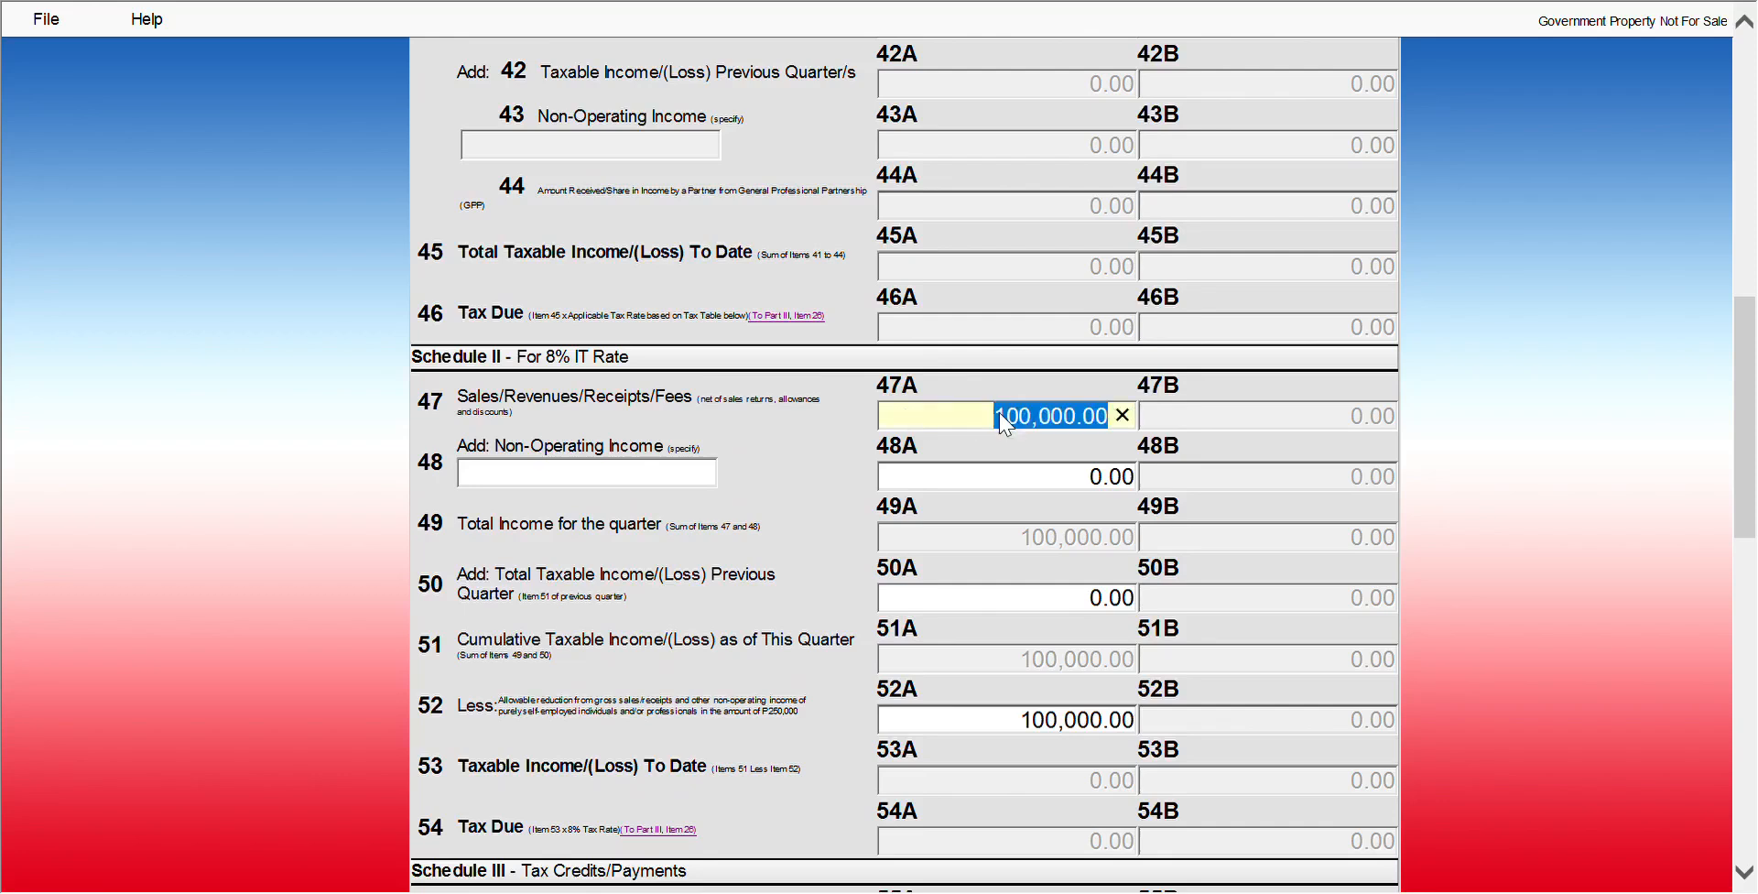
{"action": "type", "text": "1000"}
{"action": "key", "text": "BackSpace"}
{"action": "key", "text": "BackSpace"}
{"action": "key", "text": "BackSpace"}
{"action": "key", "text": "BackSpace"}
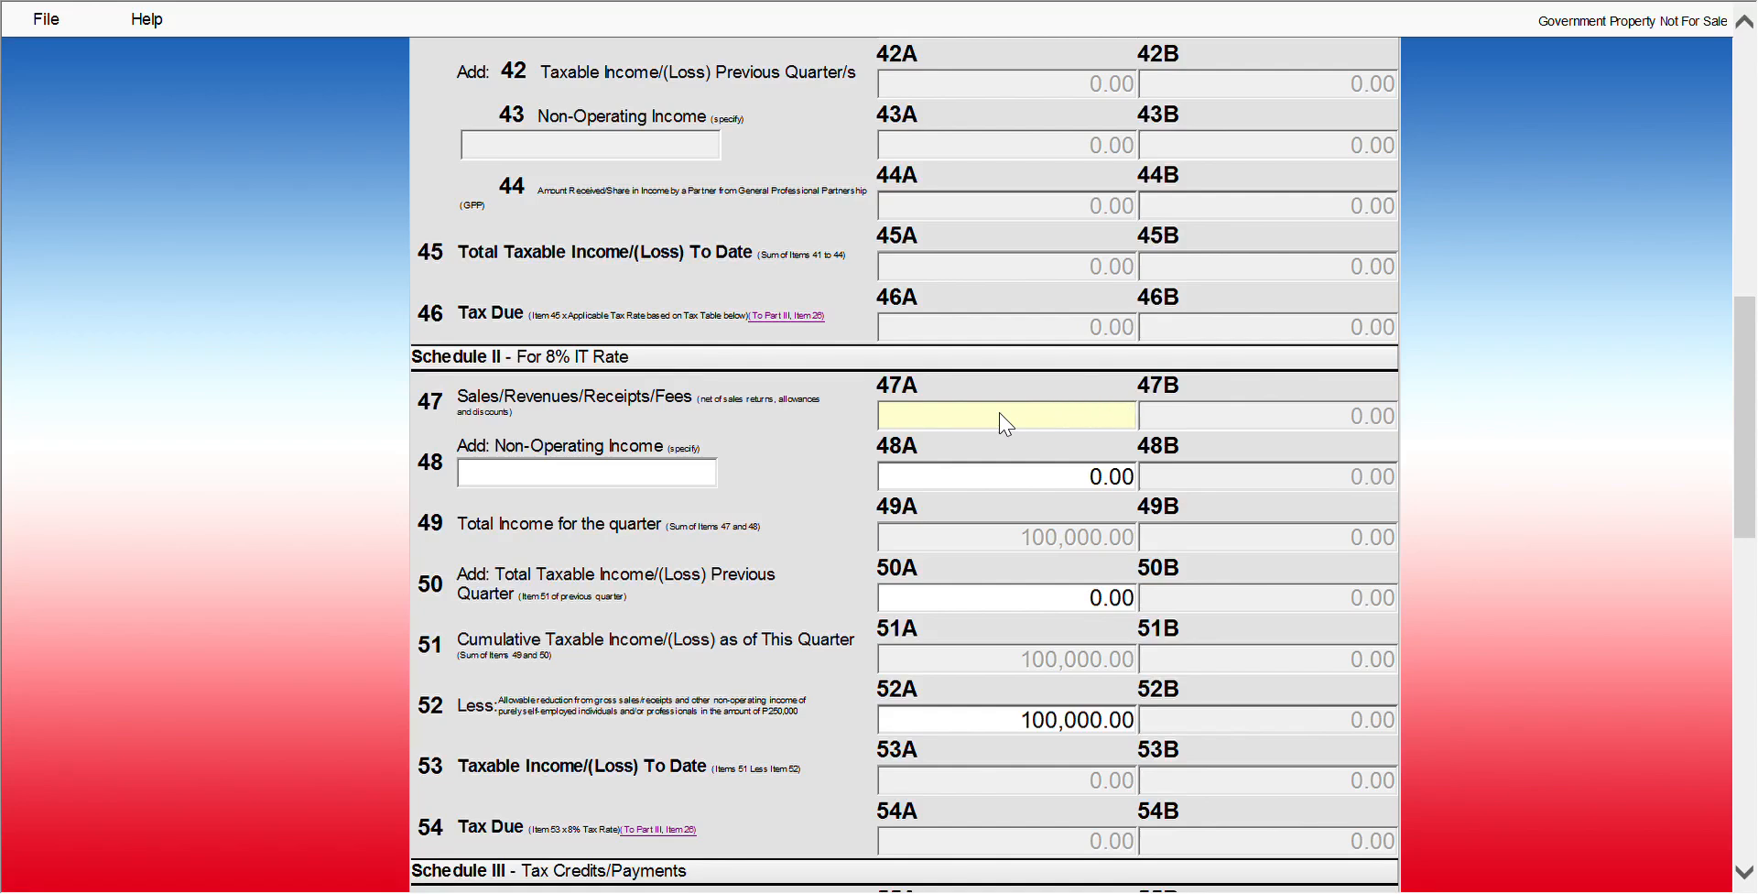
{"action": "type", "text": "200,000"}
{"action": "key", "text": "Tab"}
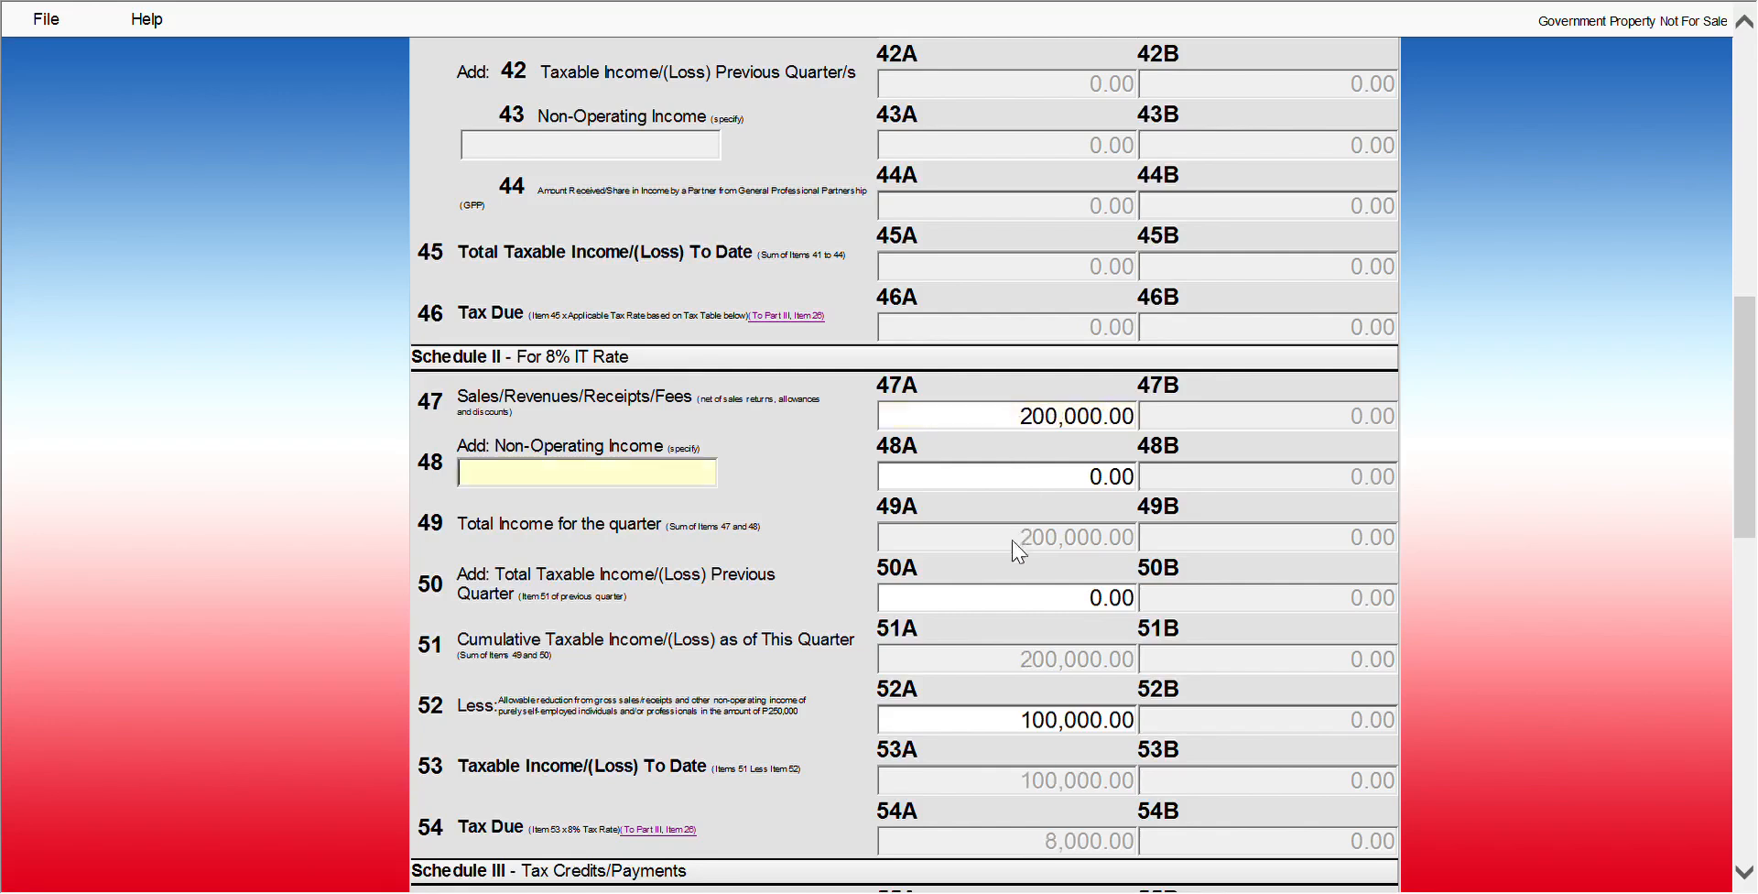
Enter 100,000 prior-quarter income in item 50A and a 250,000 reduction in item 52A
{"action": "left_click", "coordinate": [1046, 606]}
{"action": "type", "text": "1000001"}
{"action": "key", "text": "BackSpace"}
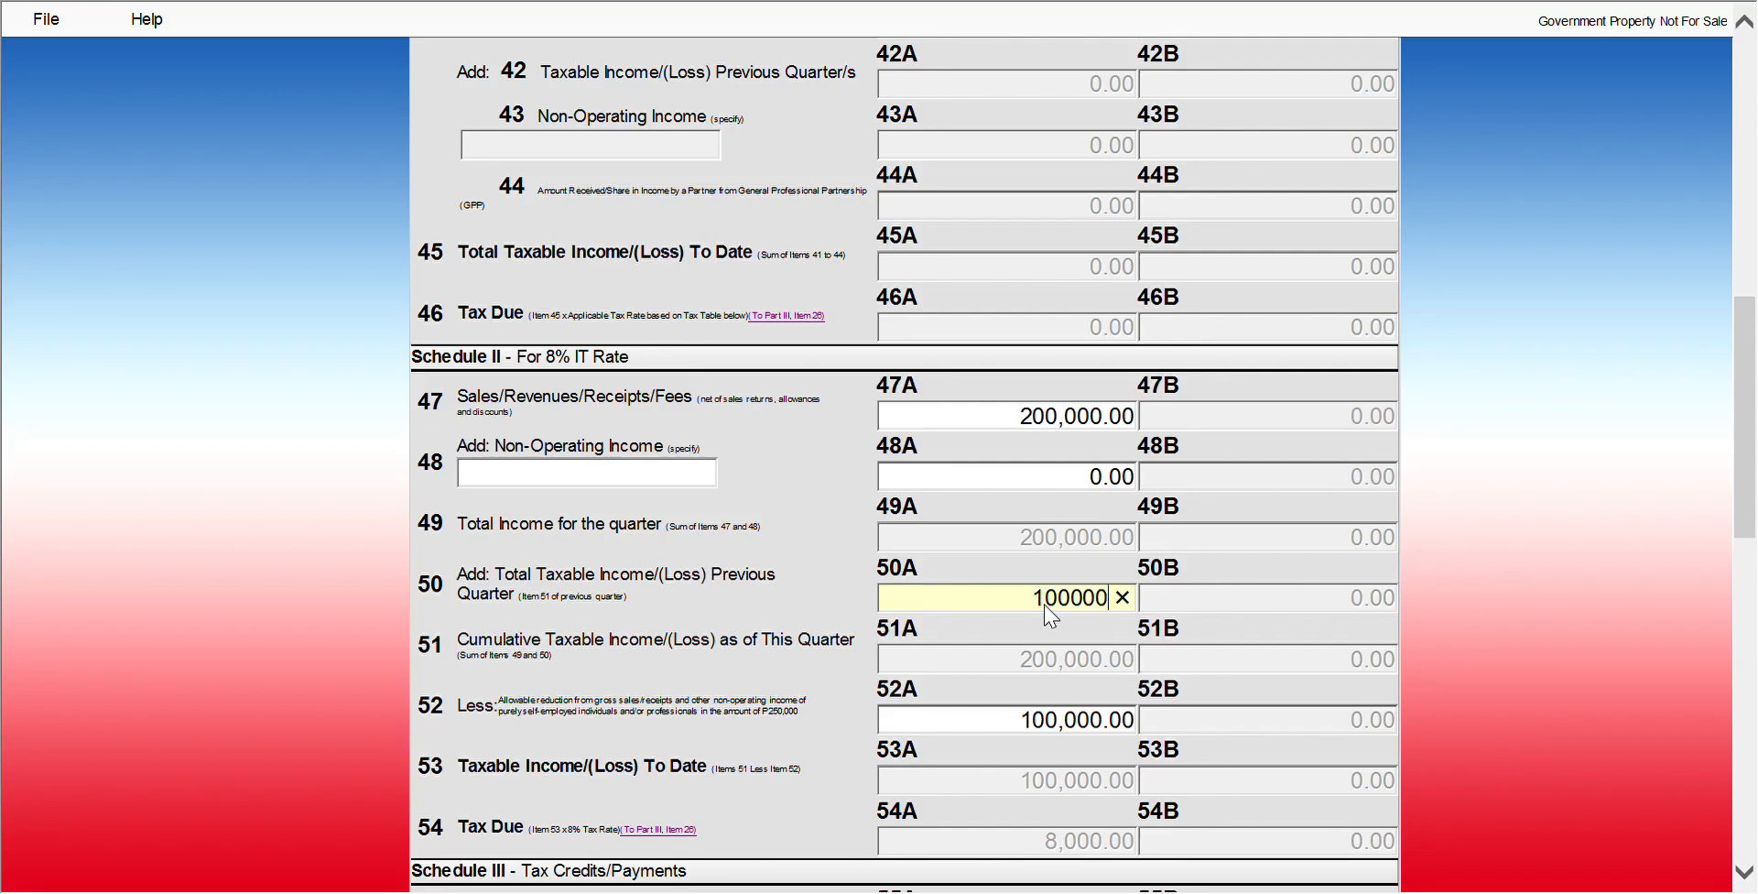
{"action": "key", "text": "Tab"}
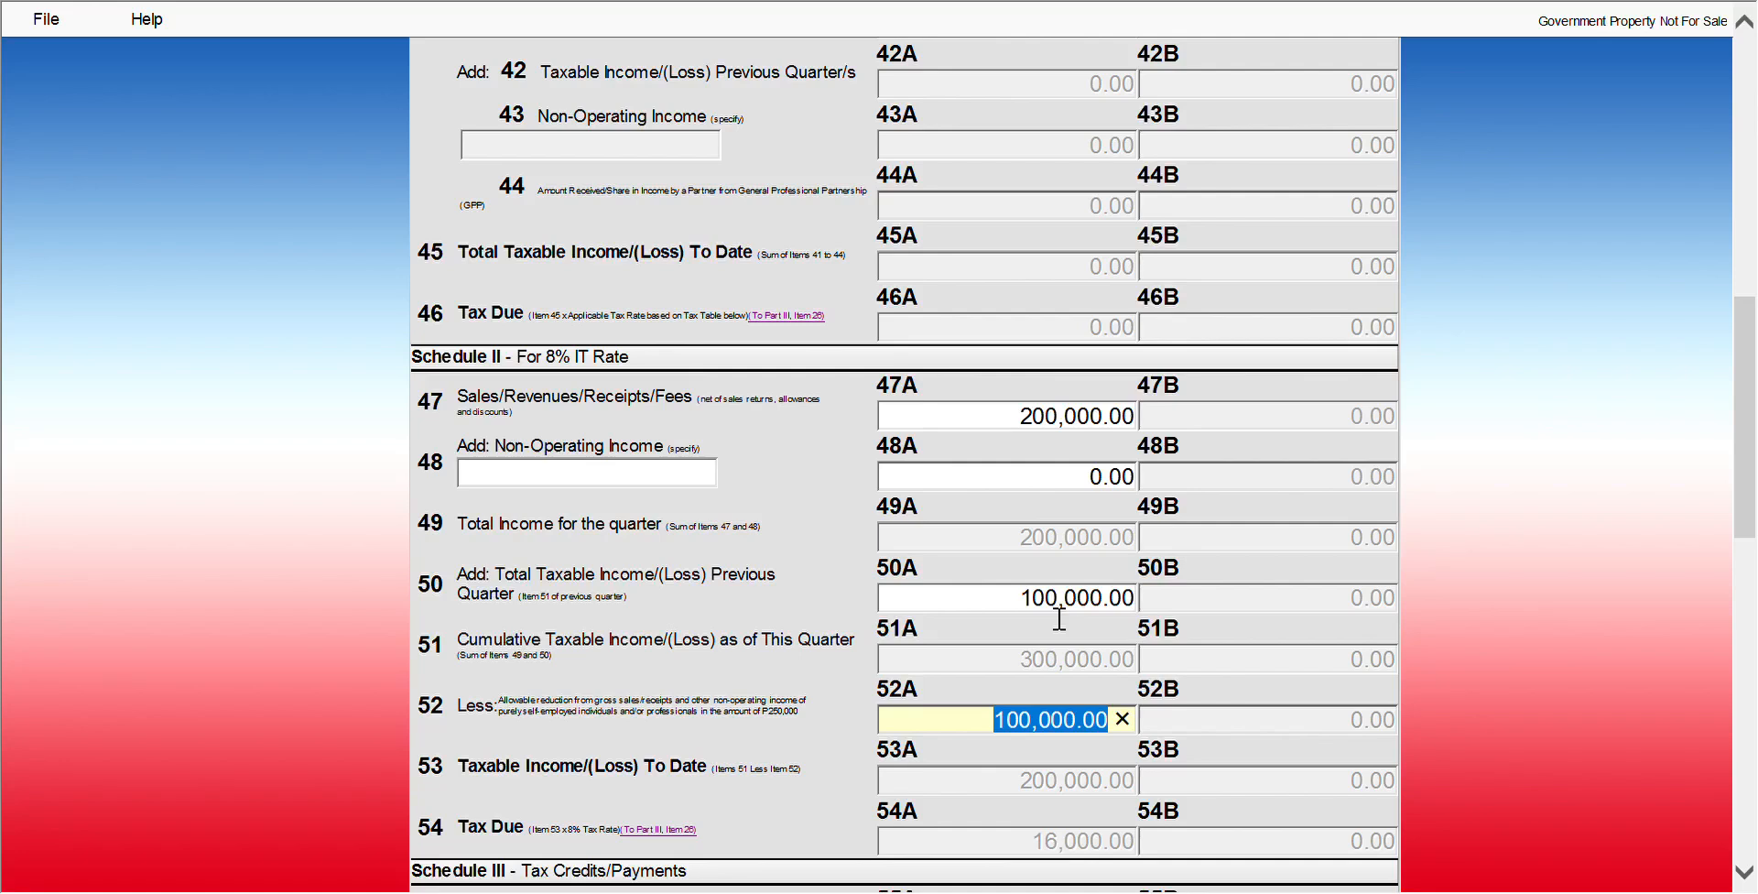
{"action": "type", "text": "2"}
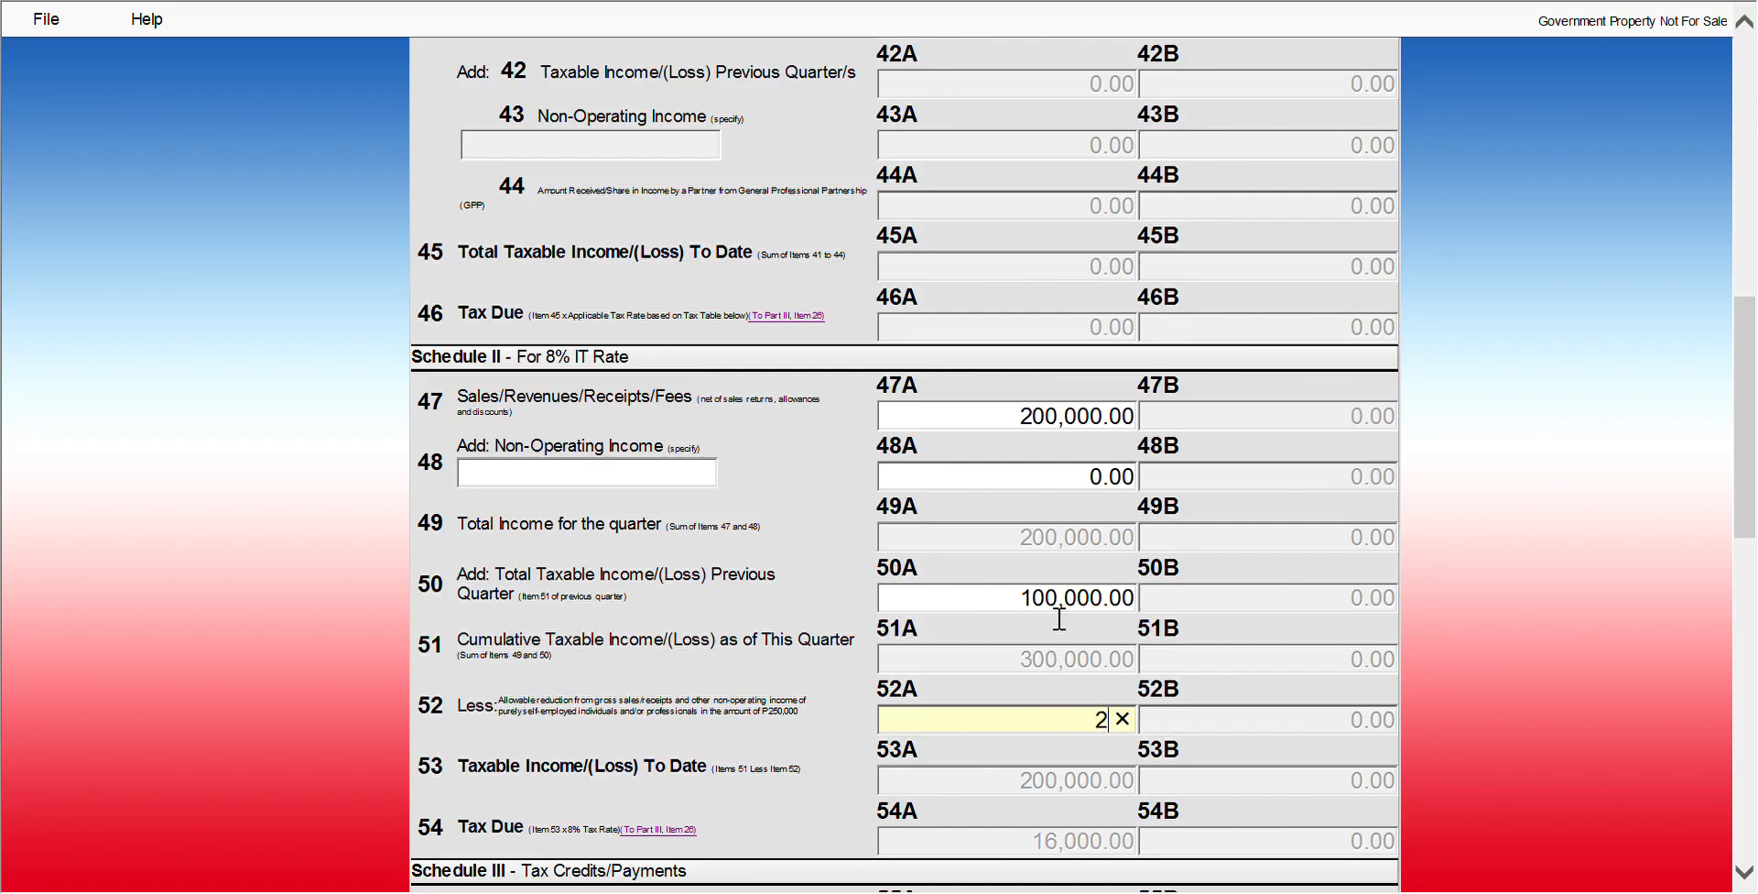
{"action": "type", "text": "50000"}
{"action": "key", "text": "Tab"}
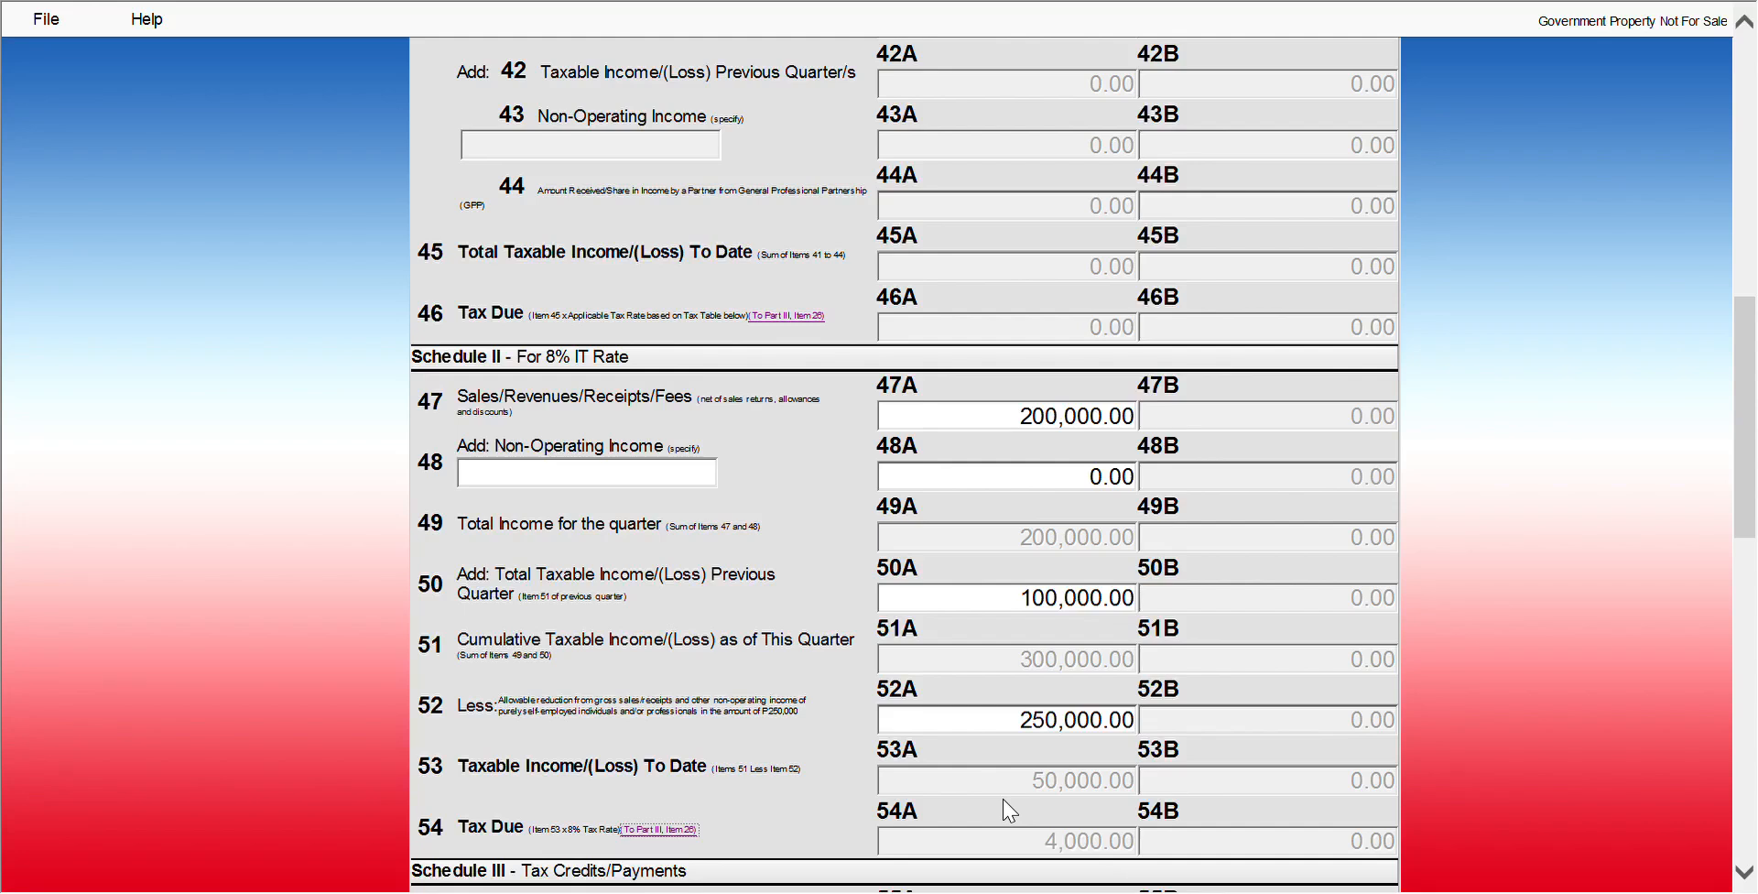
Scroll to the bottom of page 2 and return to page 1
{"action": "left_click", "coordinate": [1744, 870]}
{"action": "left_click", "coordinate": [1745, 870]}
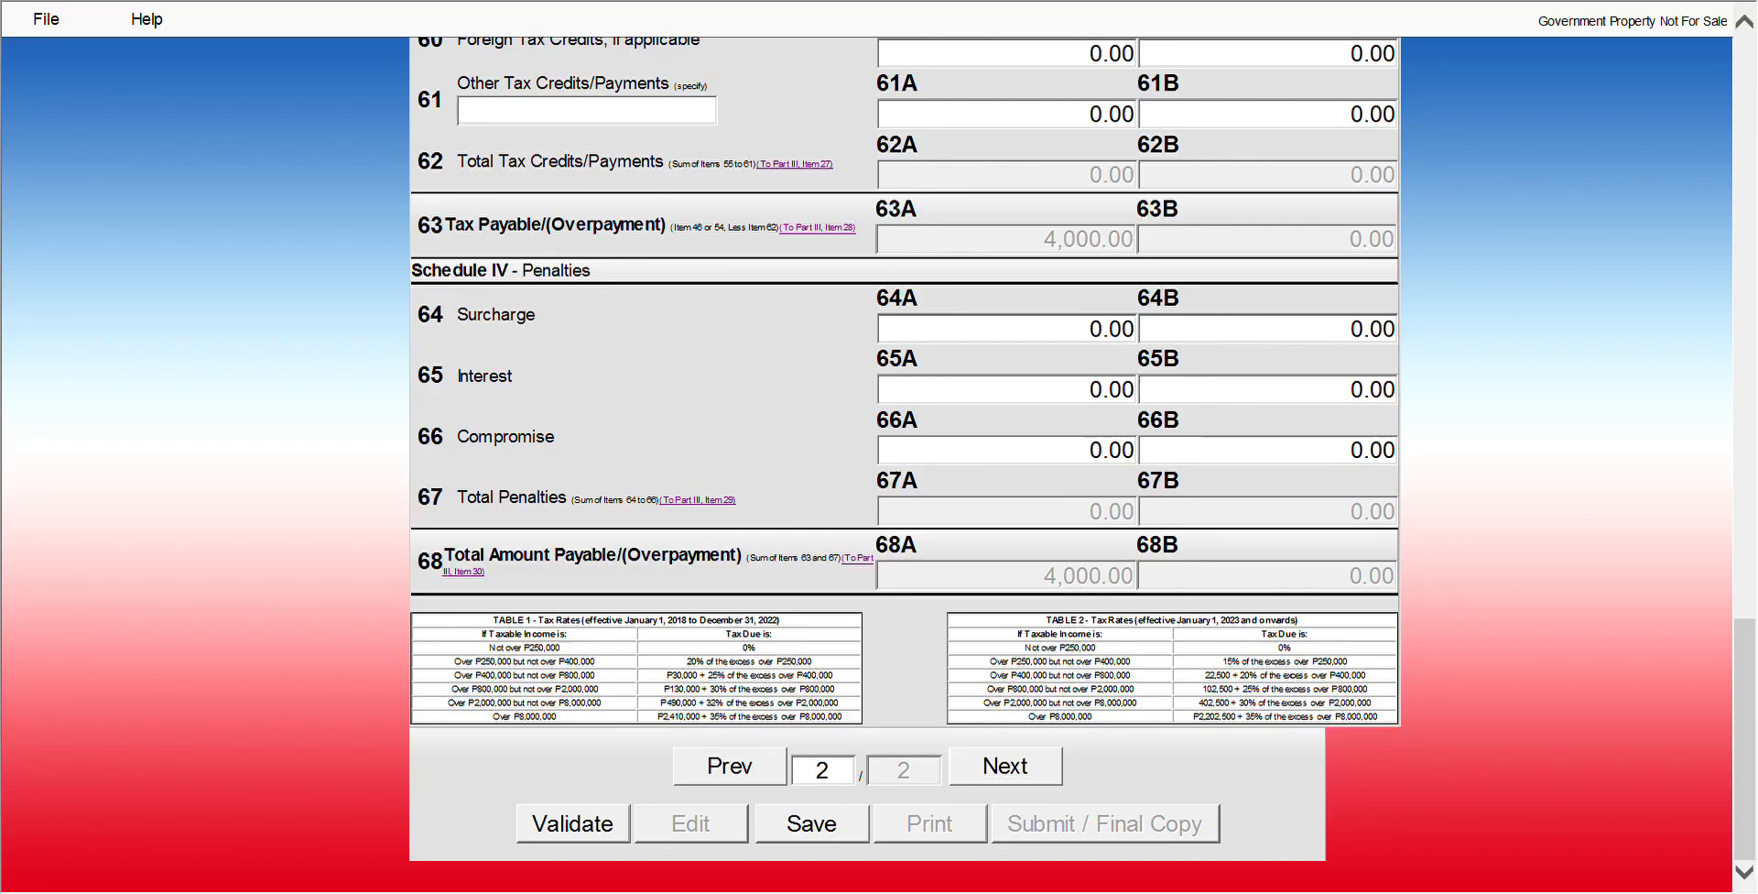
{"action": "left_click", "coordinate": [723, 772]}
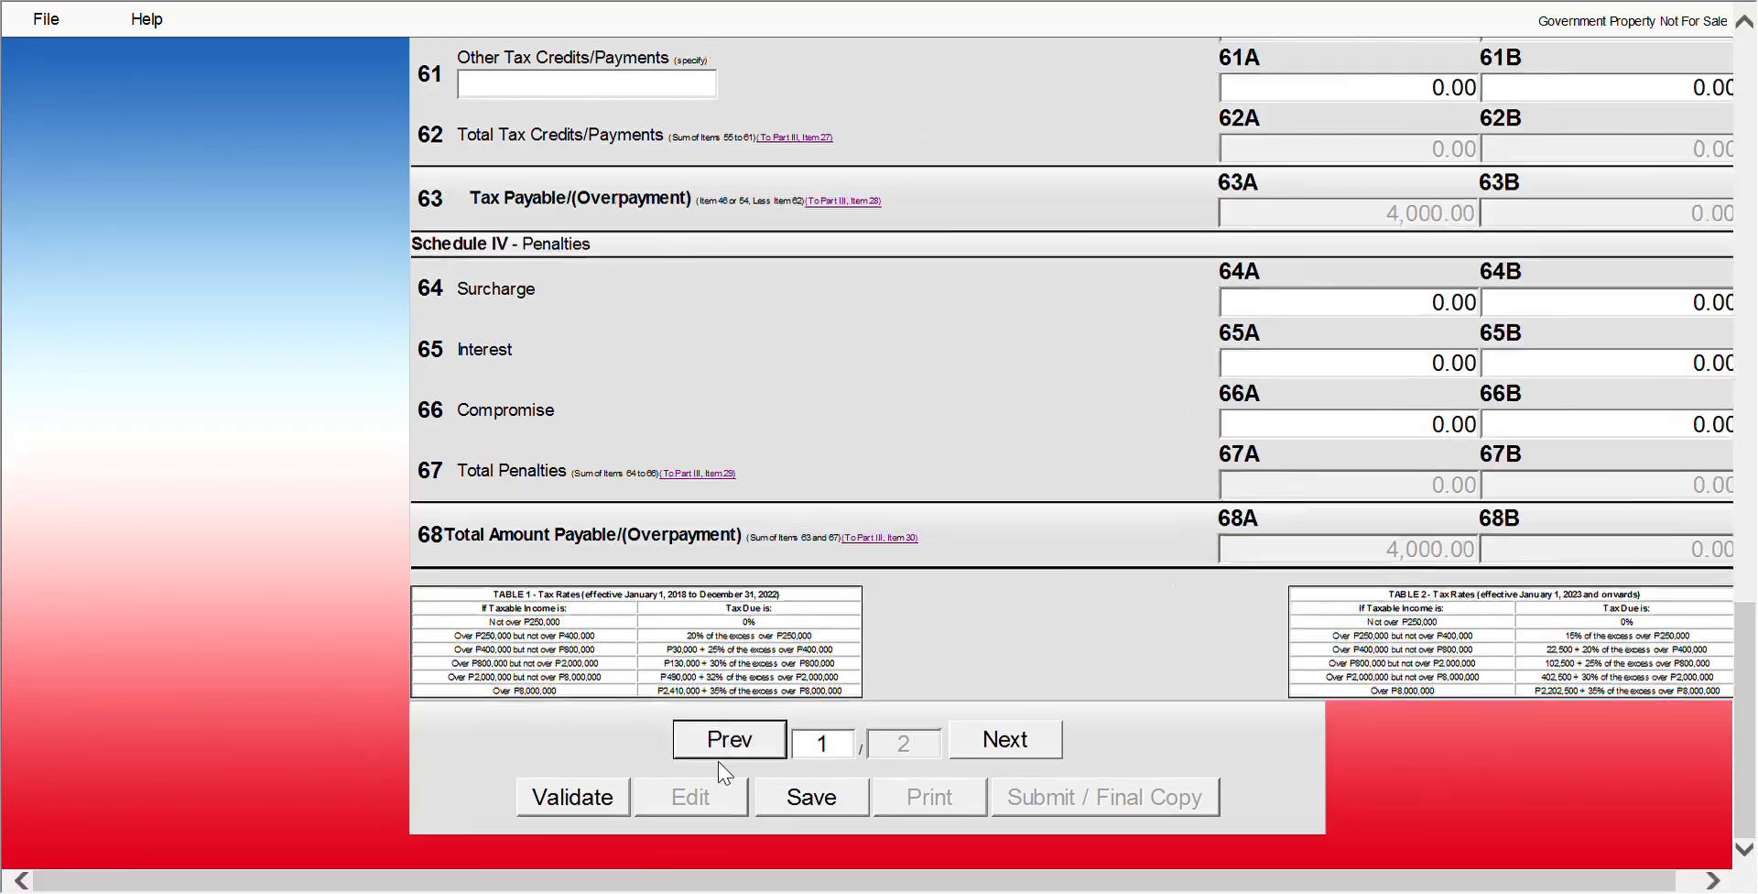
Review the page 1 Part III totals showing 4,000.00 tax due and aggregate payable
{"action": "scroll", "coordinate": [802, 713], "scroll_direction": "up", "scroll_amount": 3}
{"action": "scroll", "coordinate": [796, 710], "scroll_direction": "up", "scroll_amount": 2}
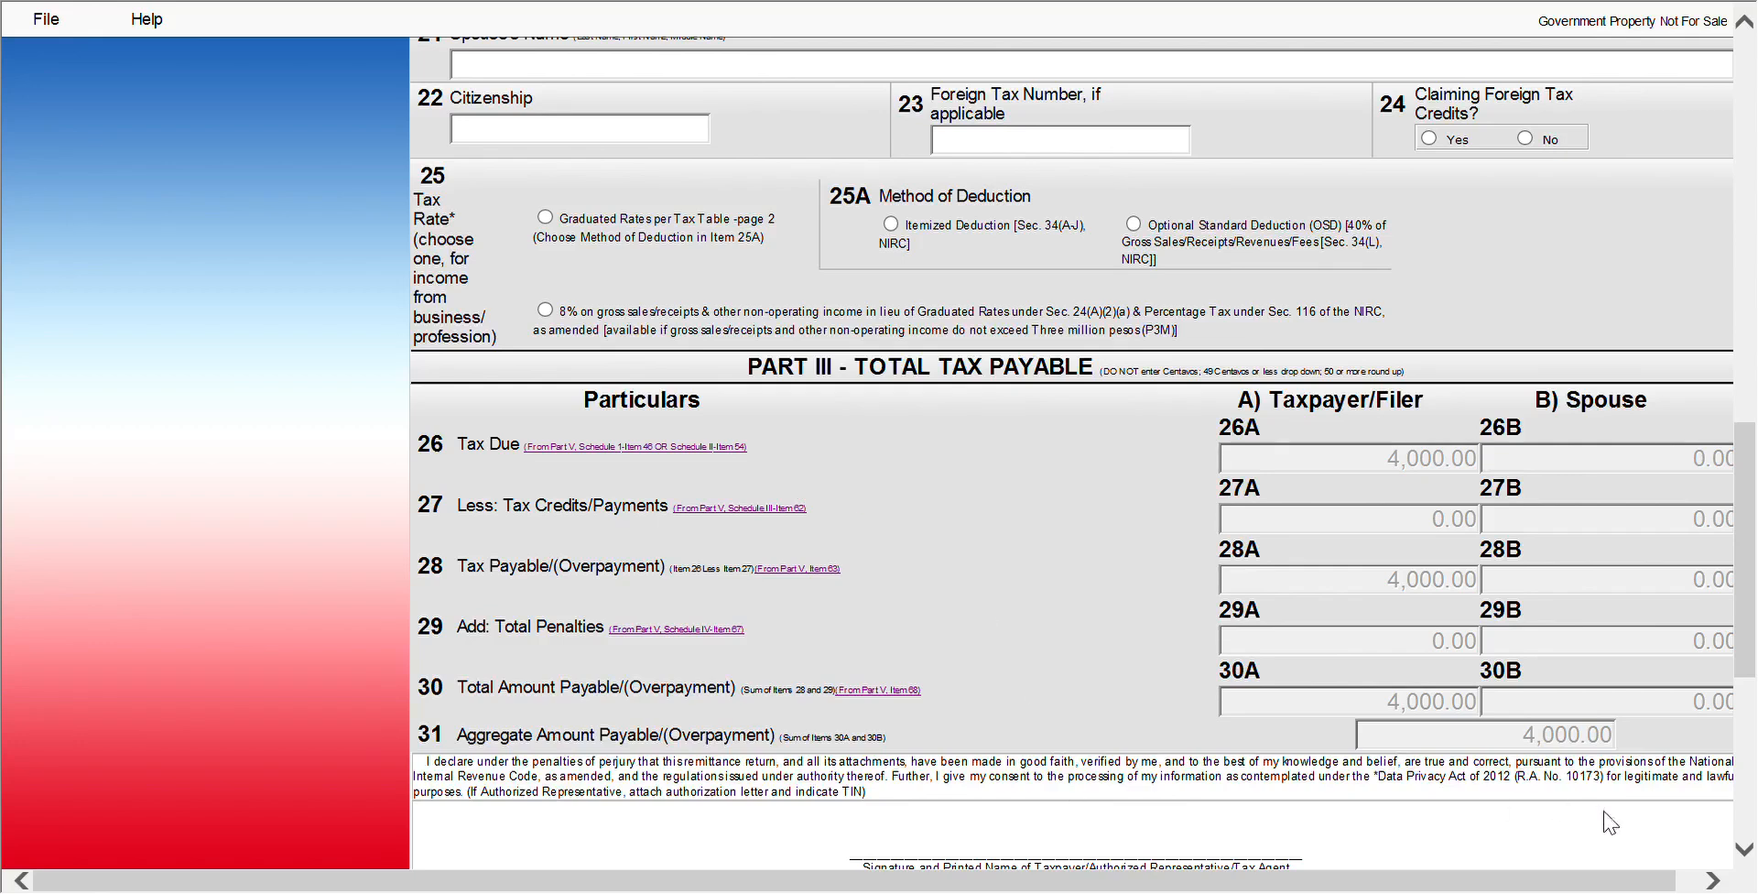
{"action": "scroll", "coordinate": [1740, 847], "scroll_direction": "down", "scroll_amount": 5}
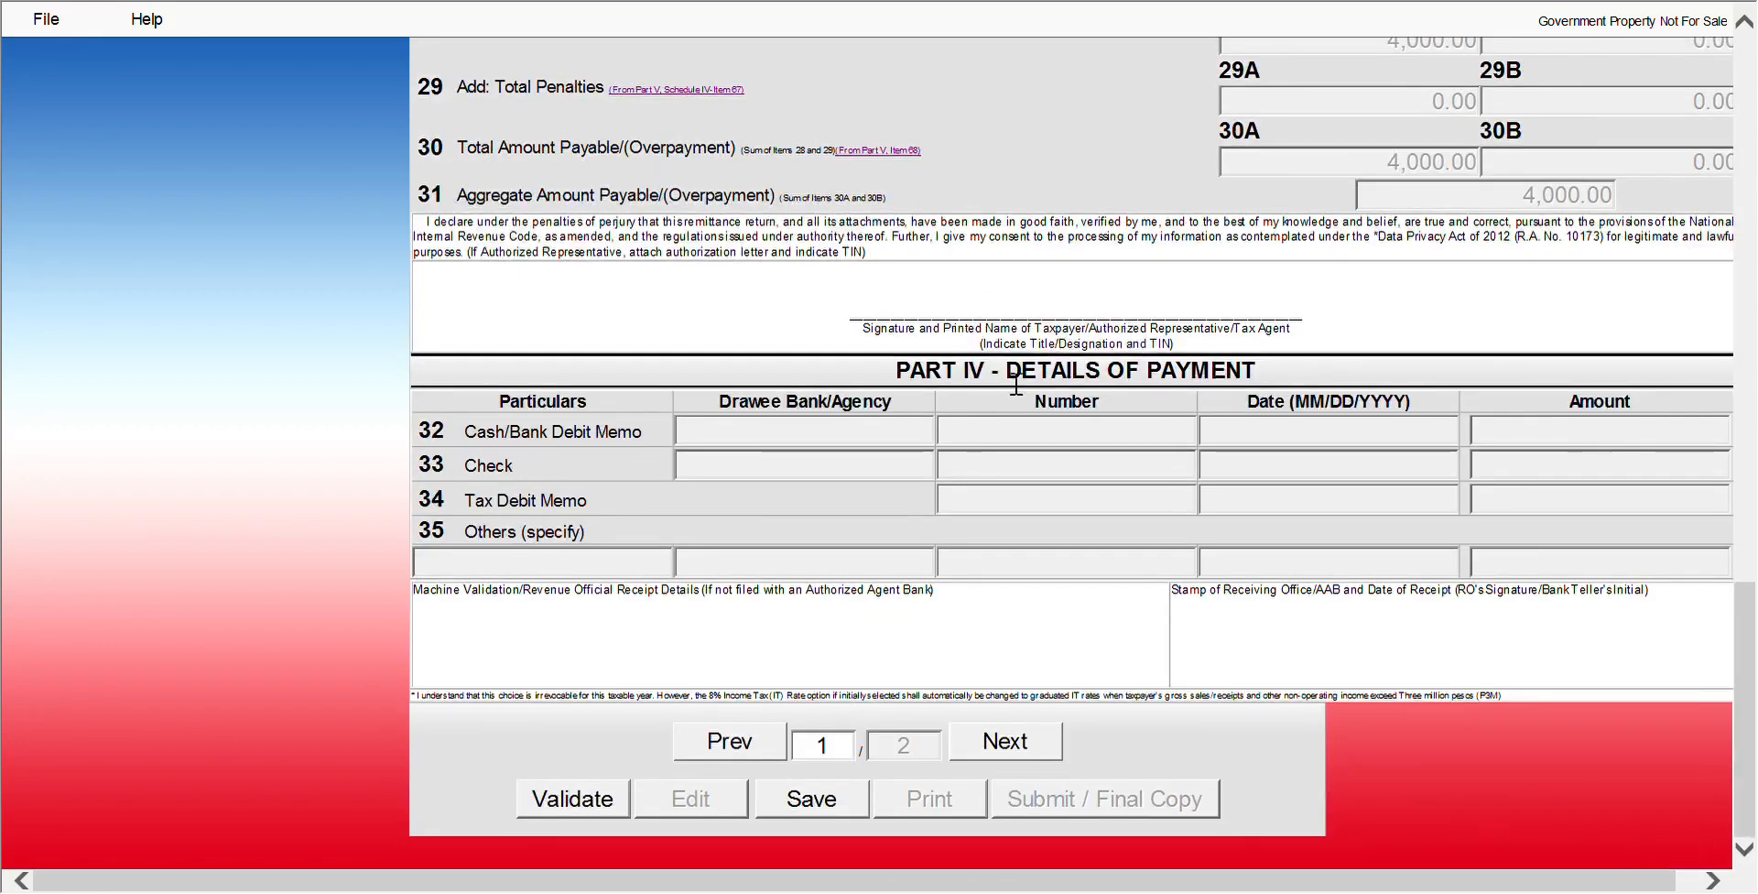
Validate the return and review the locked form's 4,000.00 total amount payable
{"action": "left_click", "coordinate": [572, 806]}
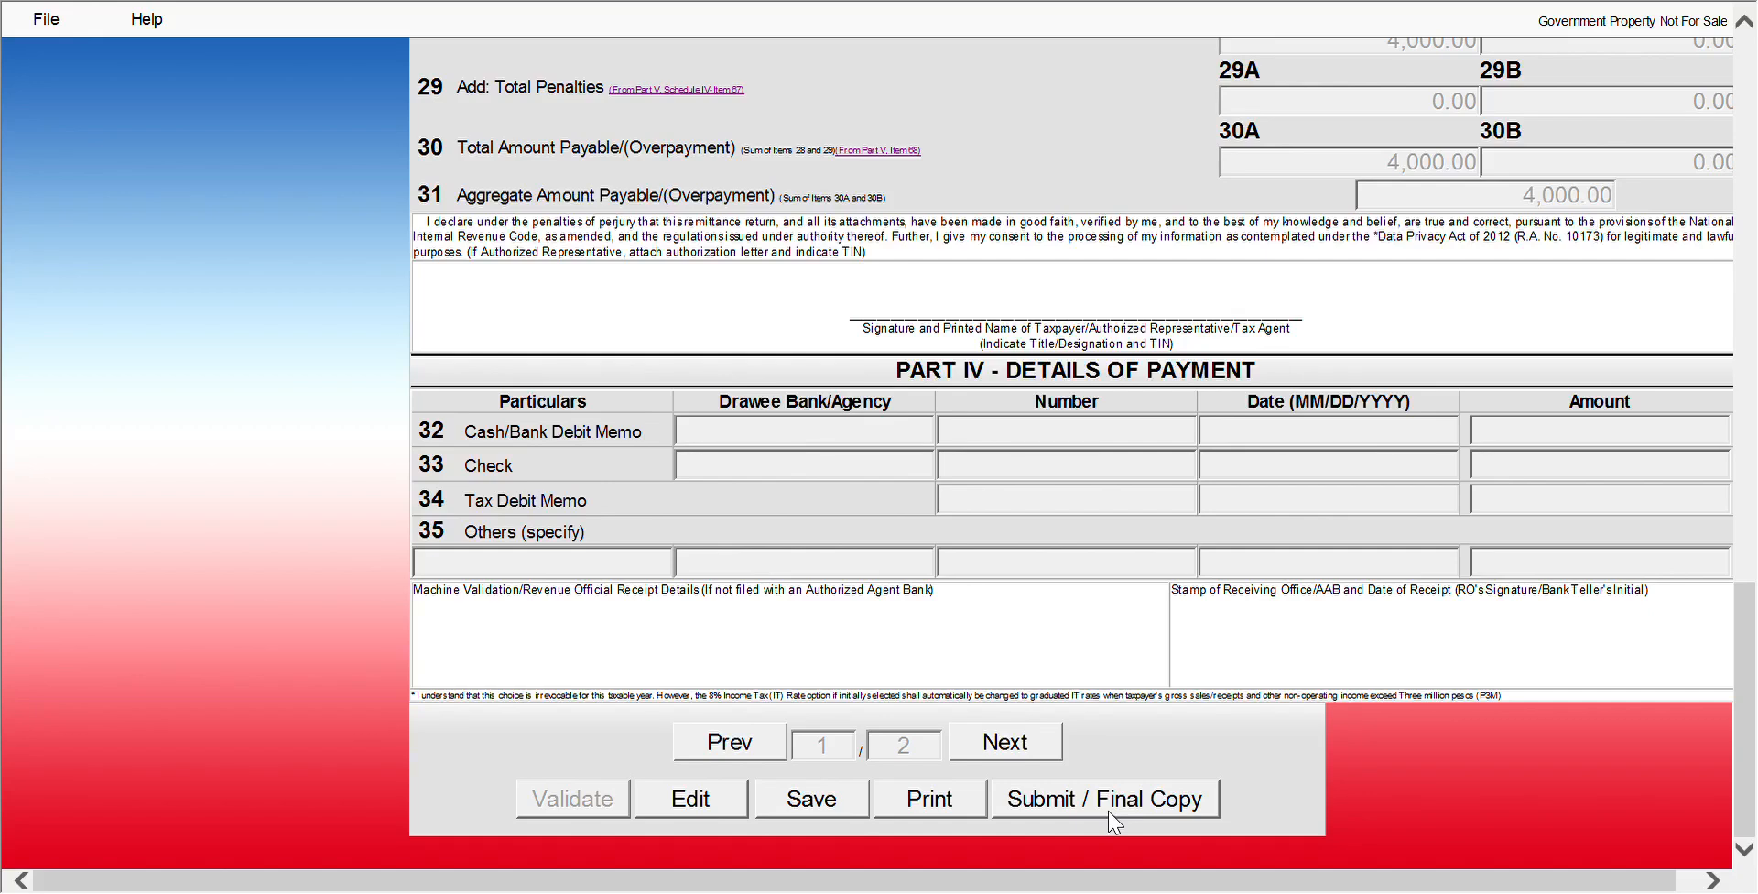
{"action": "scroll", "coordinate": [1111, 821], "scroll_direction": "up", "scroll_amount": 8}
{"action": "scroll", "coordinate": [1111, 822], "scroll_direction": "up", "scroll_amount": 5}
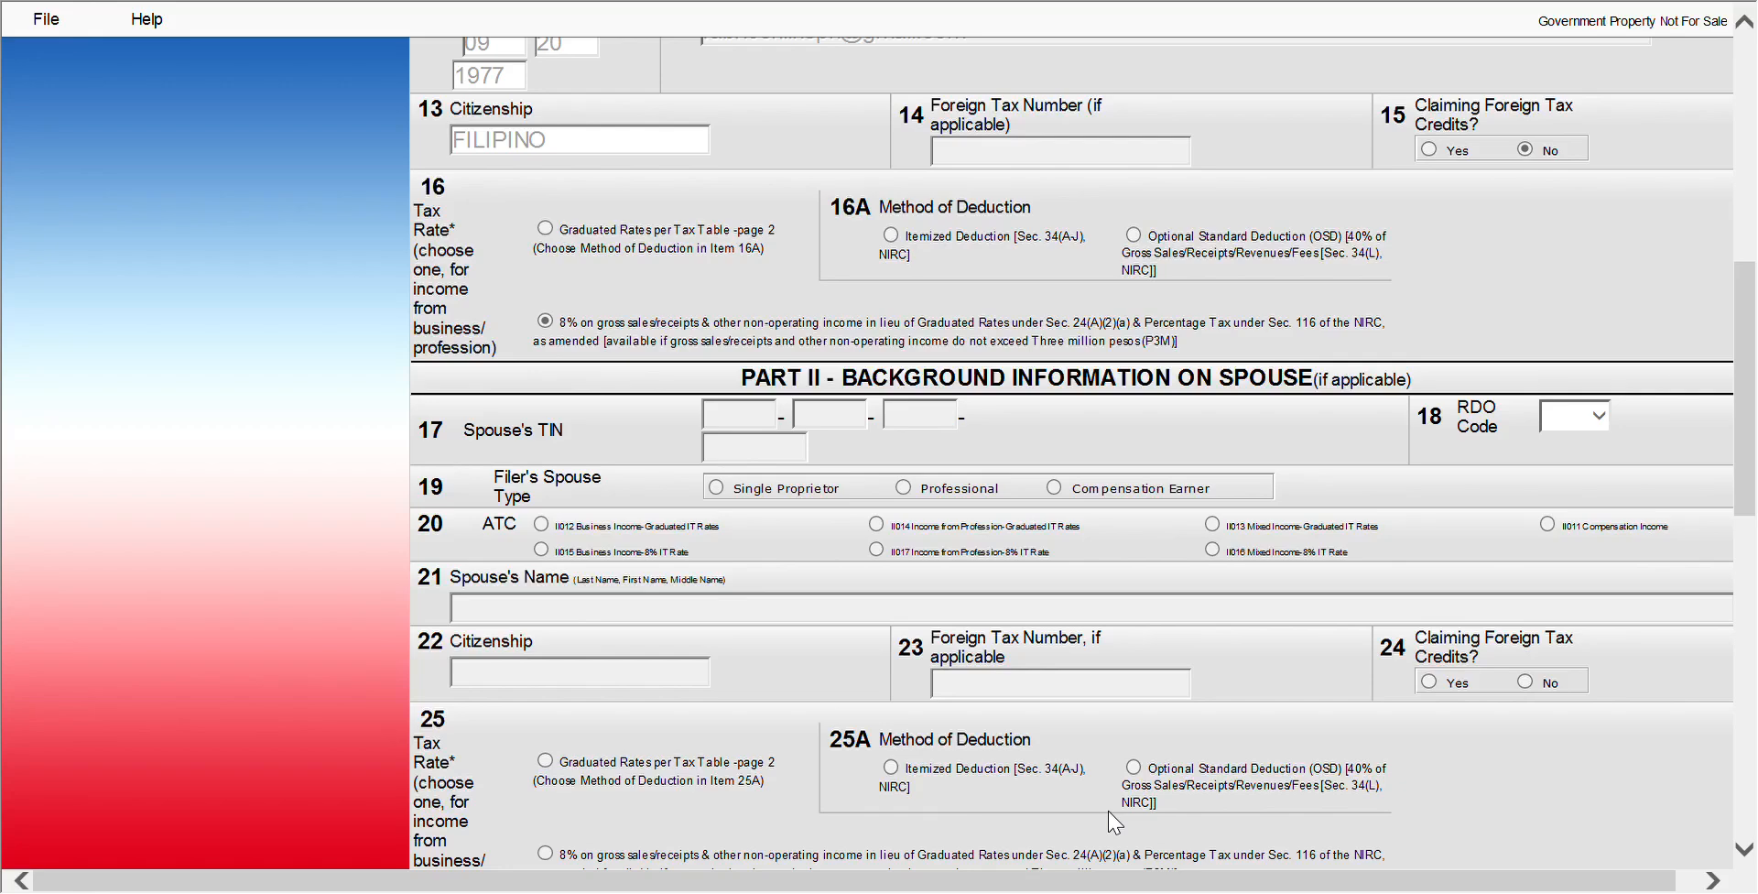
{"action": "scroll", "coordinate": [1111, 822], "scroll_direction": "down", "scroll_amount": 7}
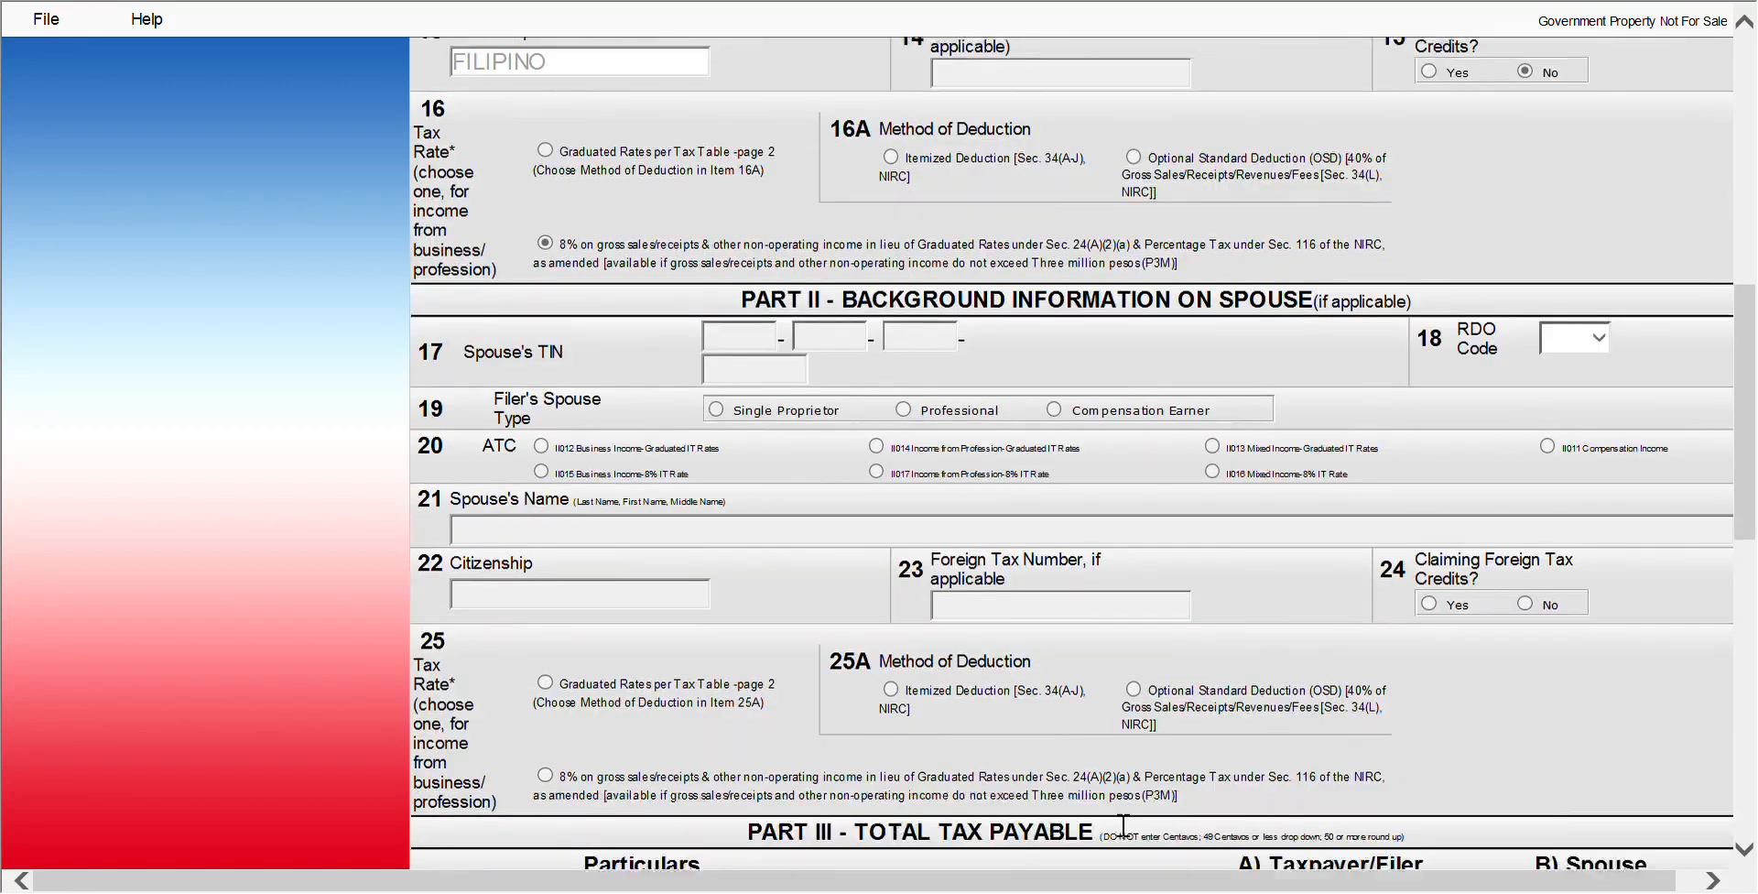
{"action": "scroll", "coordinate": [1110, 822], "scroll_direction": "down", "scroll_amount": 5}
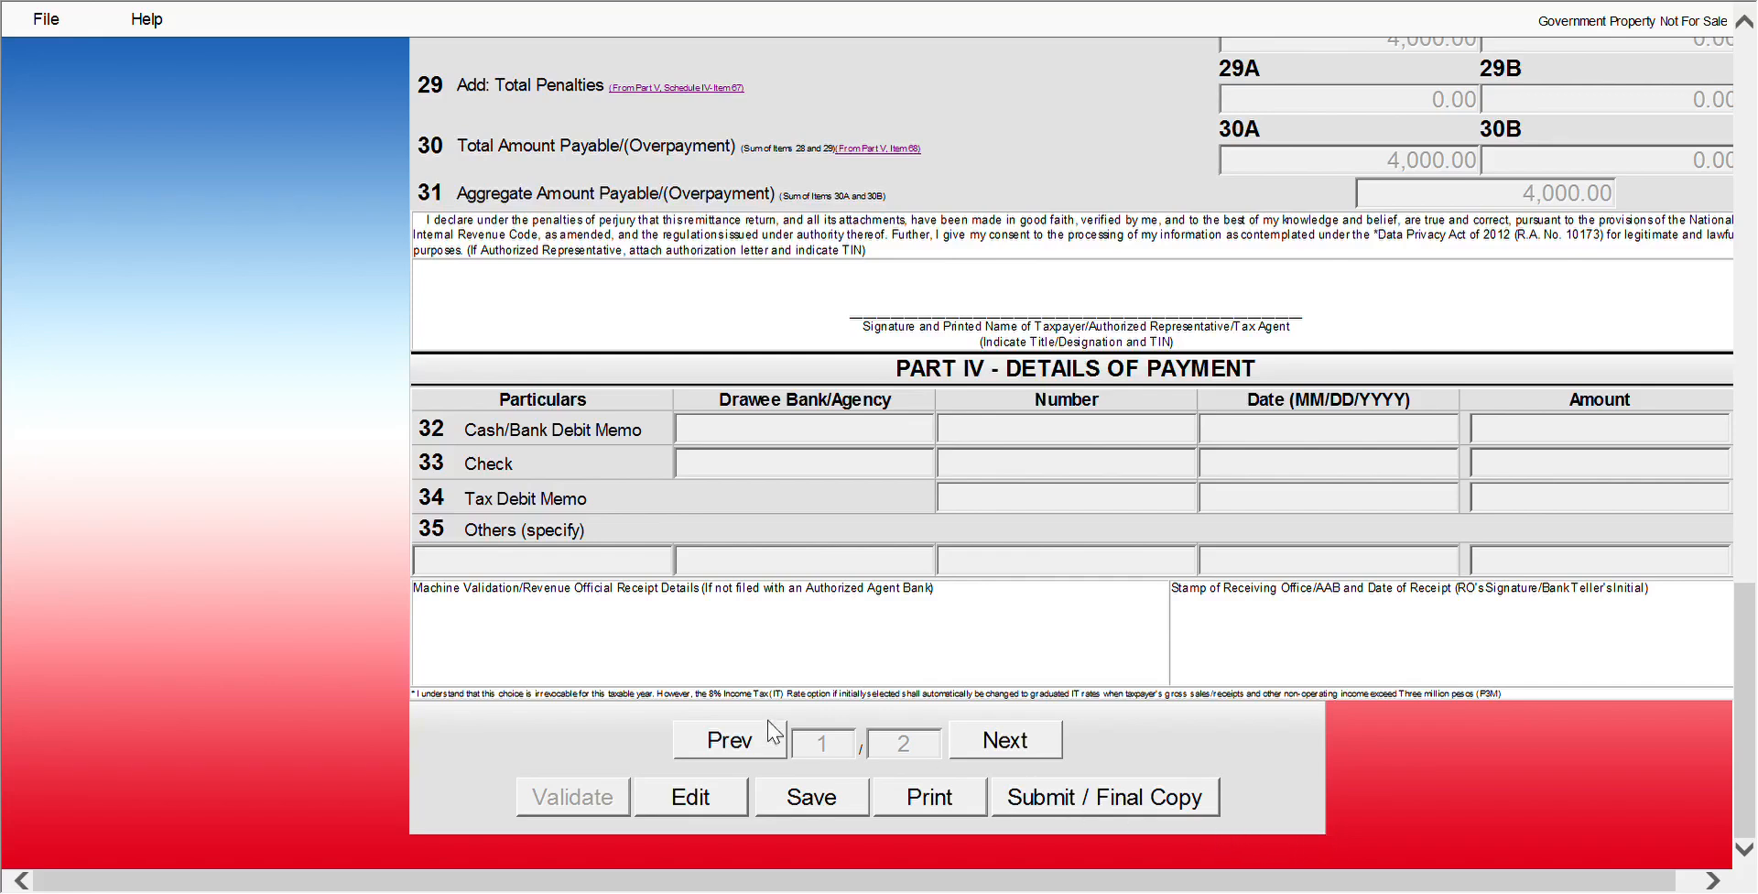
Unlock the validated return for editing and scroll through page 1
{"action": "left_click", "coordinate": [732, 797]}
{"action": "scroll", "coordinate": [1209, 461], "scroll_direction": "up", "scroll_amount": 10}
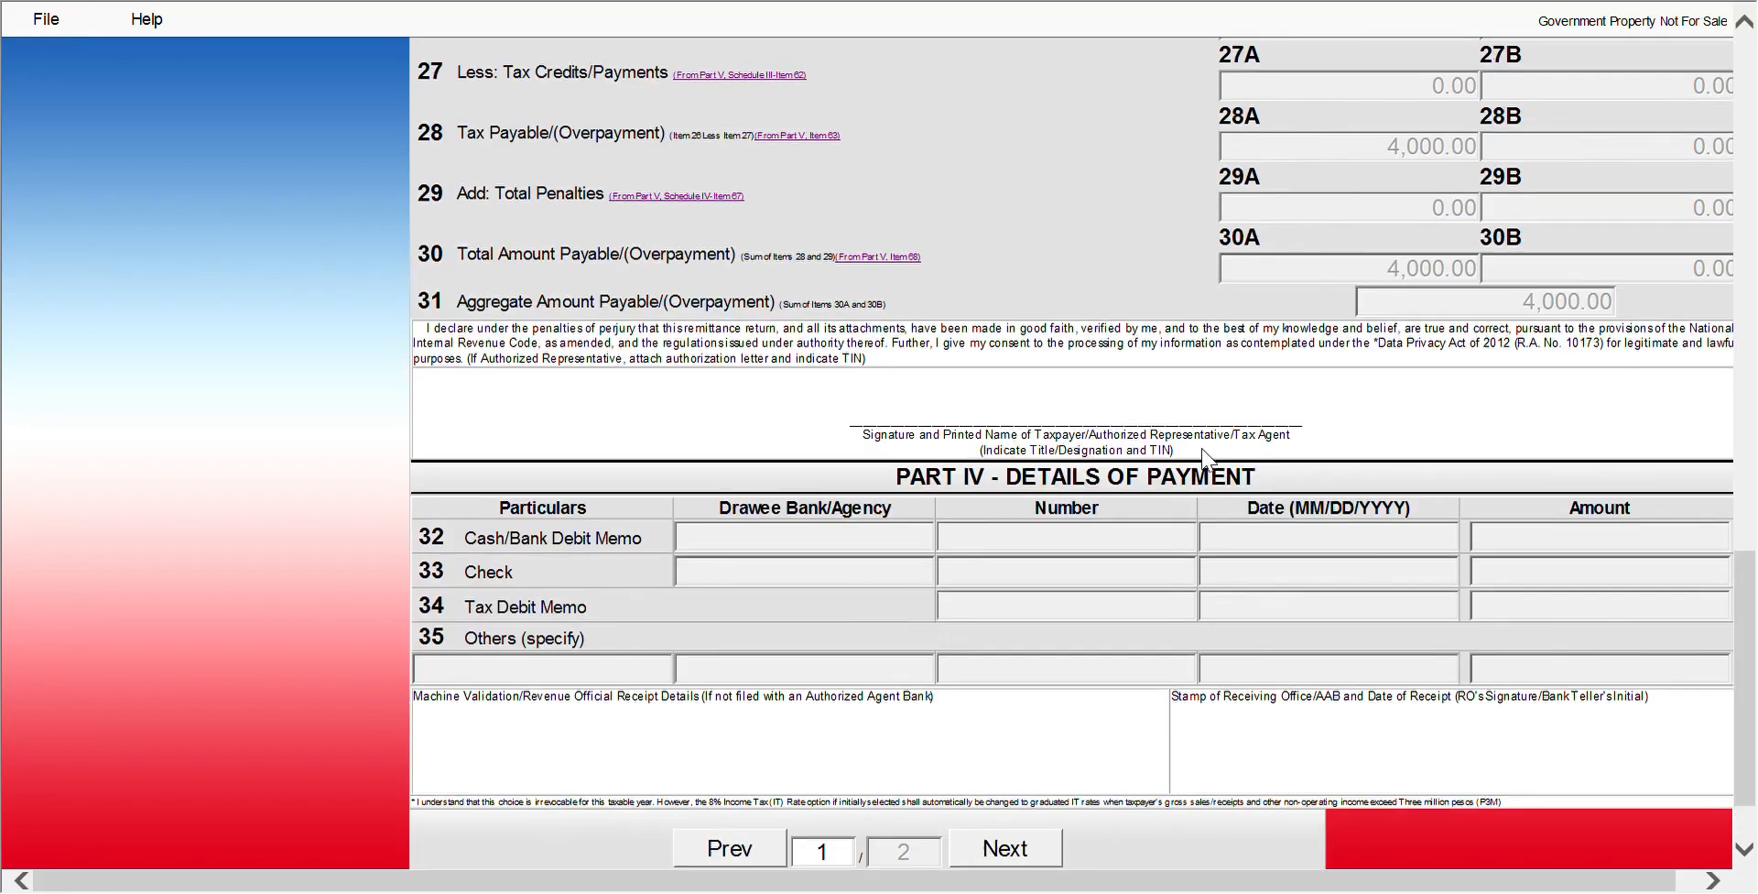
{"action": "scroll", "coordinate": [1209, 461], "scroll_direction": "up", "scroll_amount": 12}
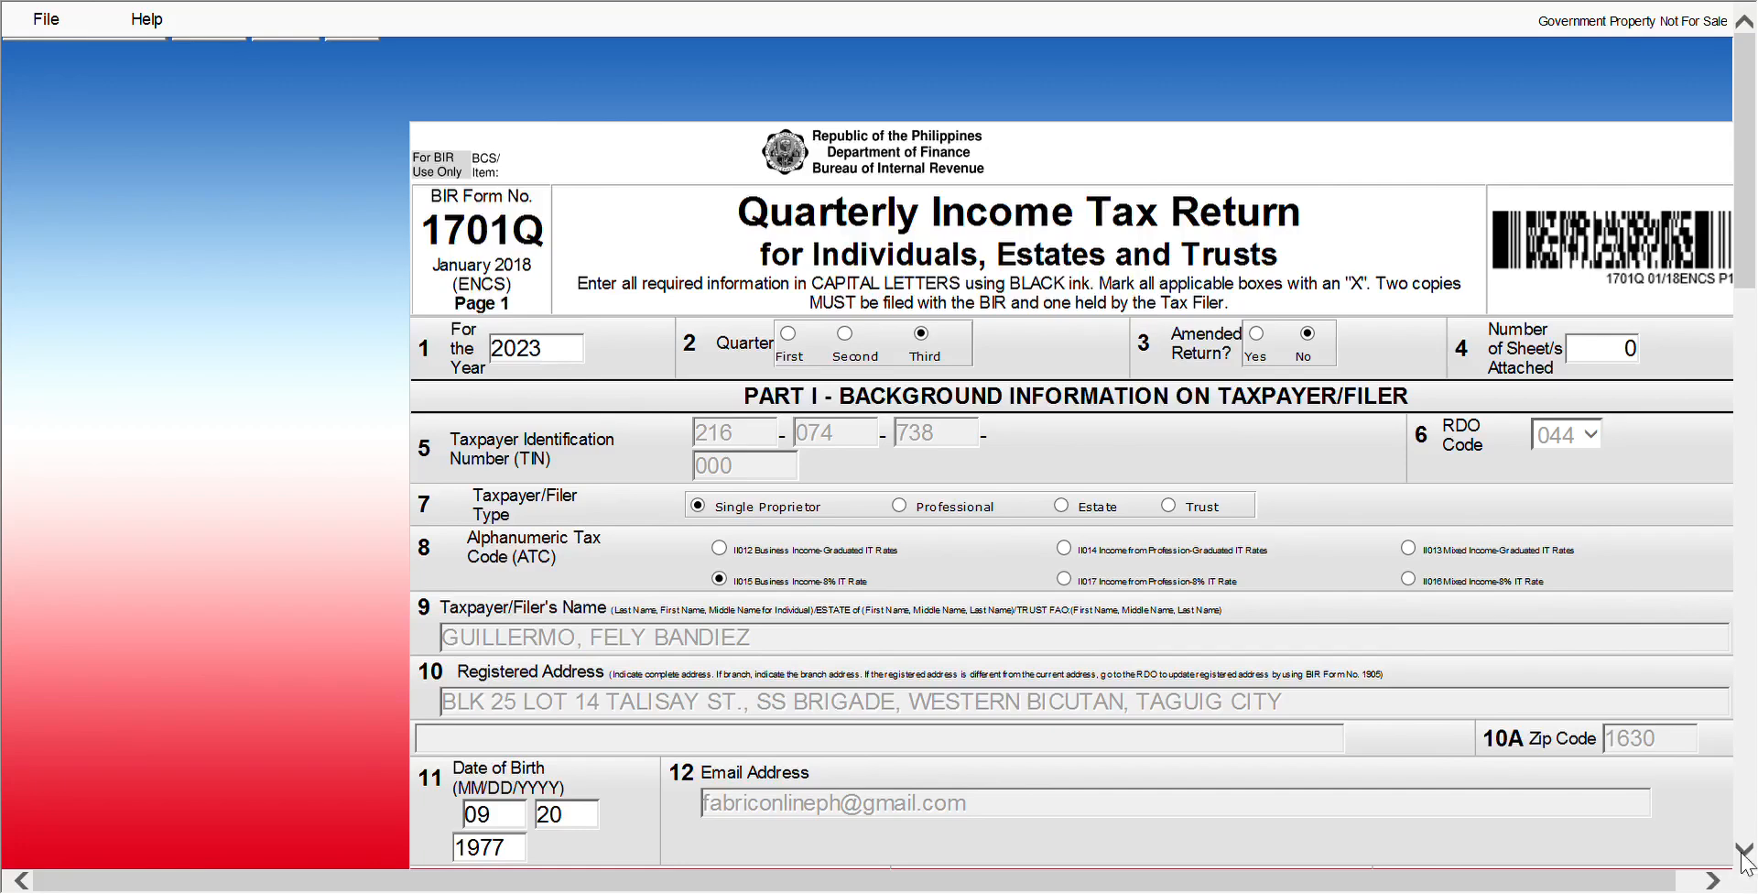
{"action": "scroll", "coordinate": [1743, 857], "scroll_direction": "down", "scroll_amount": 3}
{"action": "scroll", "coordinate": [1745, 861], "scroll_direction": "down", "scroll_amount": 2}
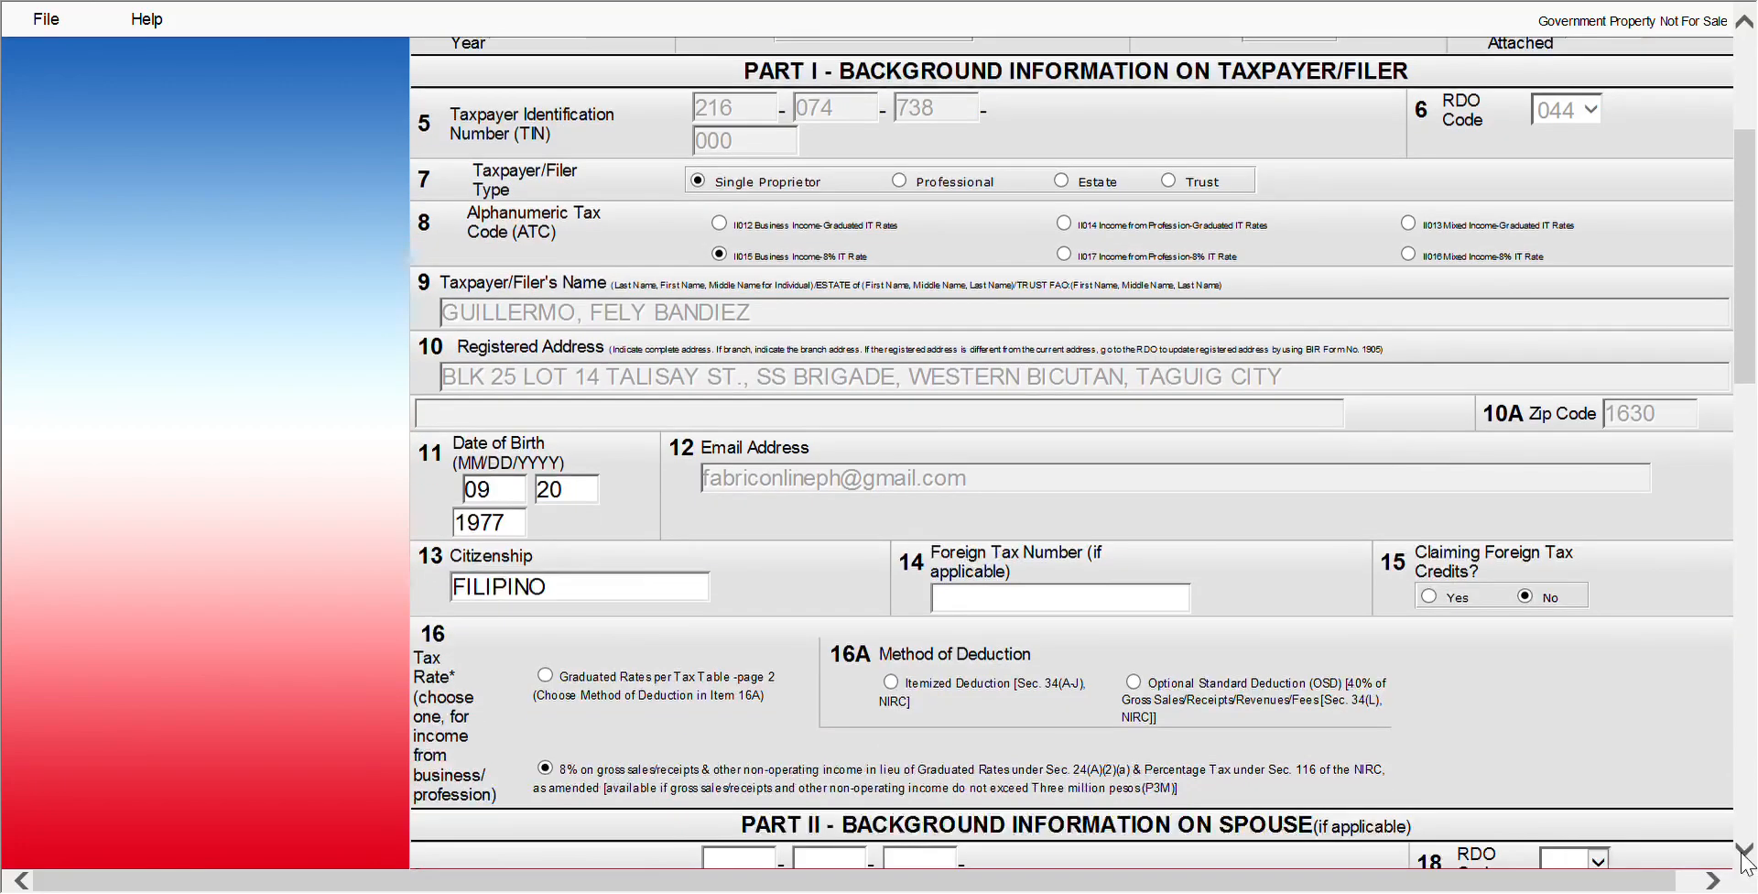
{"action": "scroll", "coordinate": [1745, 861], "scroll_direction": "down", "scroll_amount": 2}
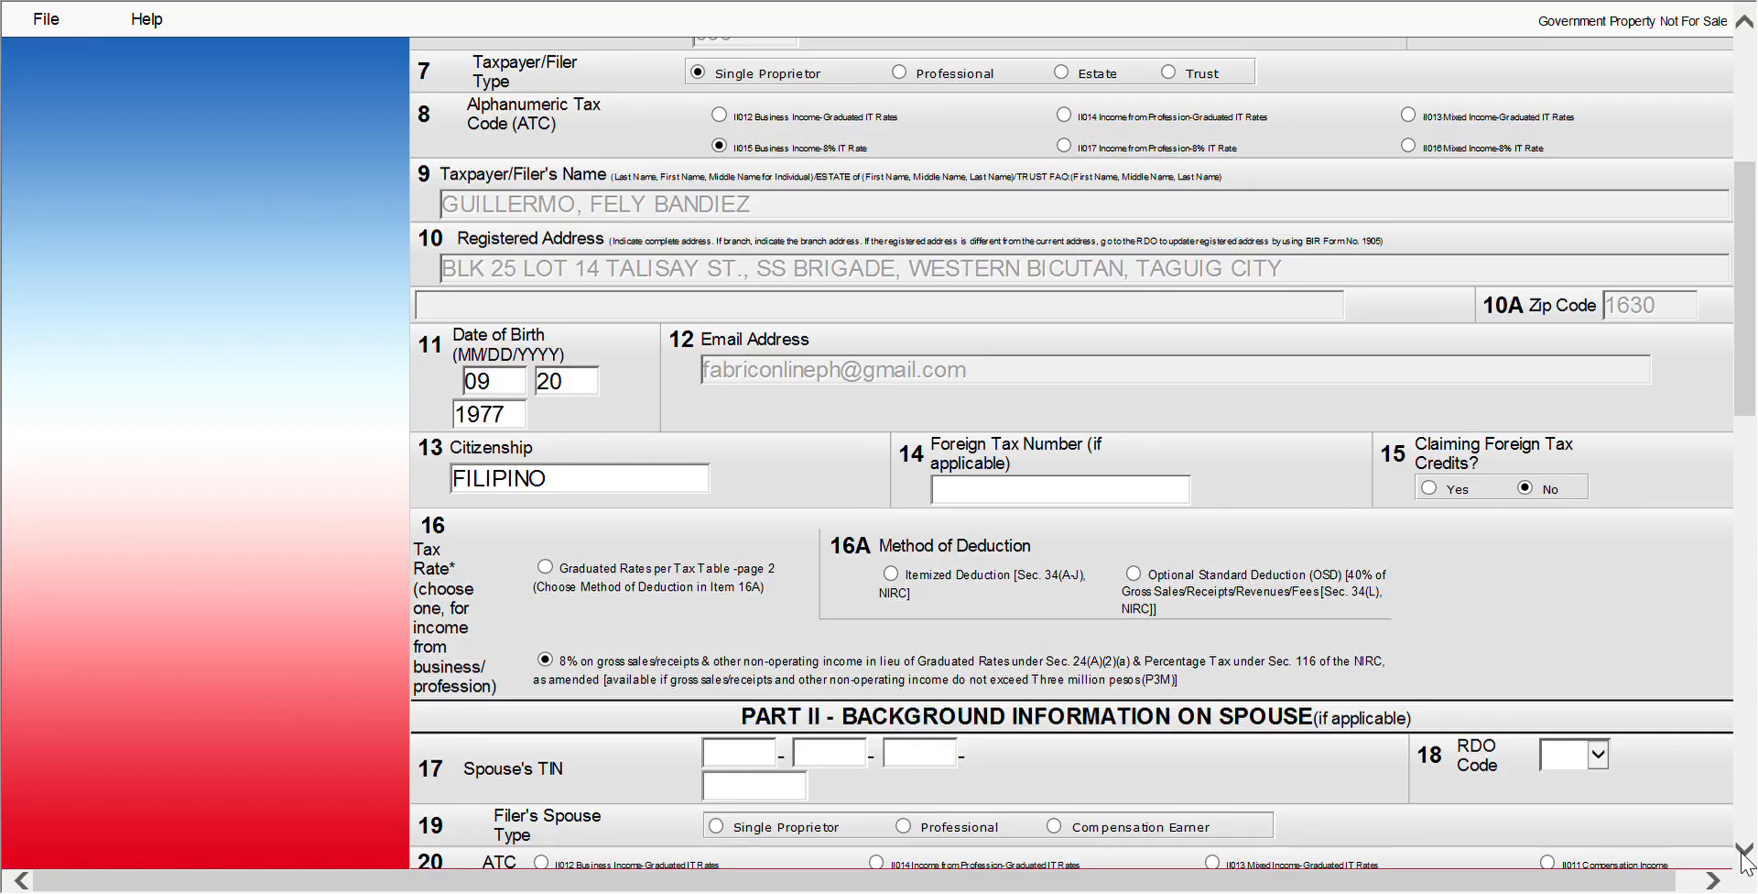
{"action": "scroll", "coordinate": [1744, 861], "scroll_direction": "down", "scroll_amount": 6}
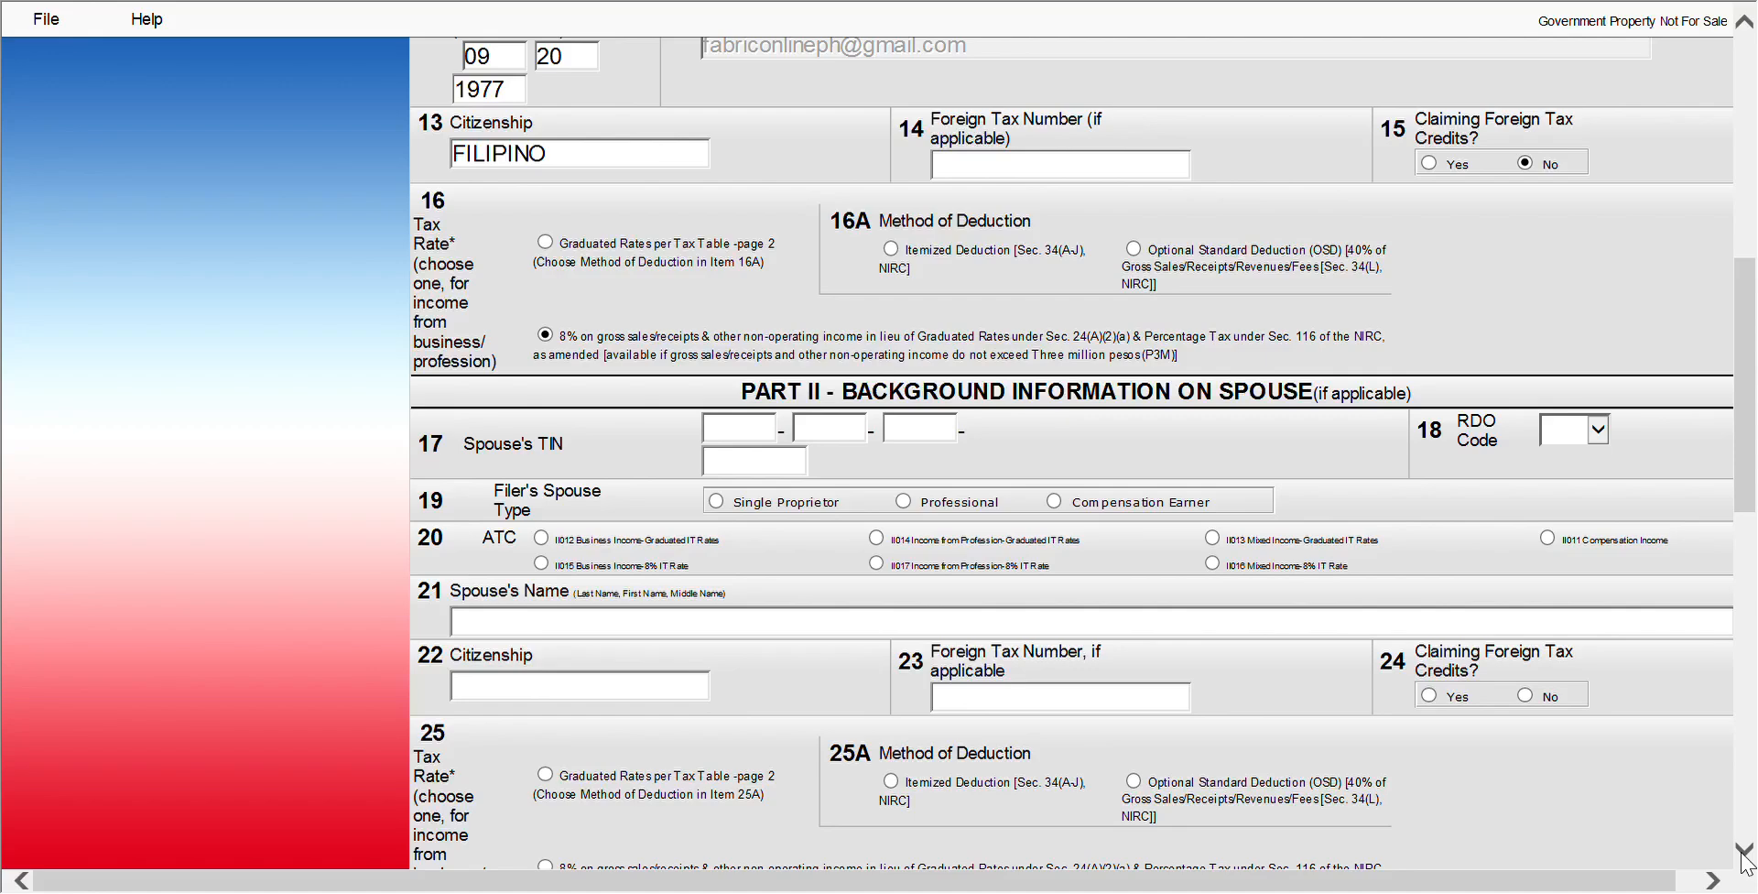
Move to page 2 and bring Schedule II with its 4,000.00 tax due into view
{"action": "scroll", "coordinate": [1745, 856], "scroll_direction": "down", "scroll_amount": 10}
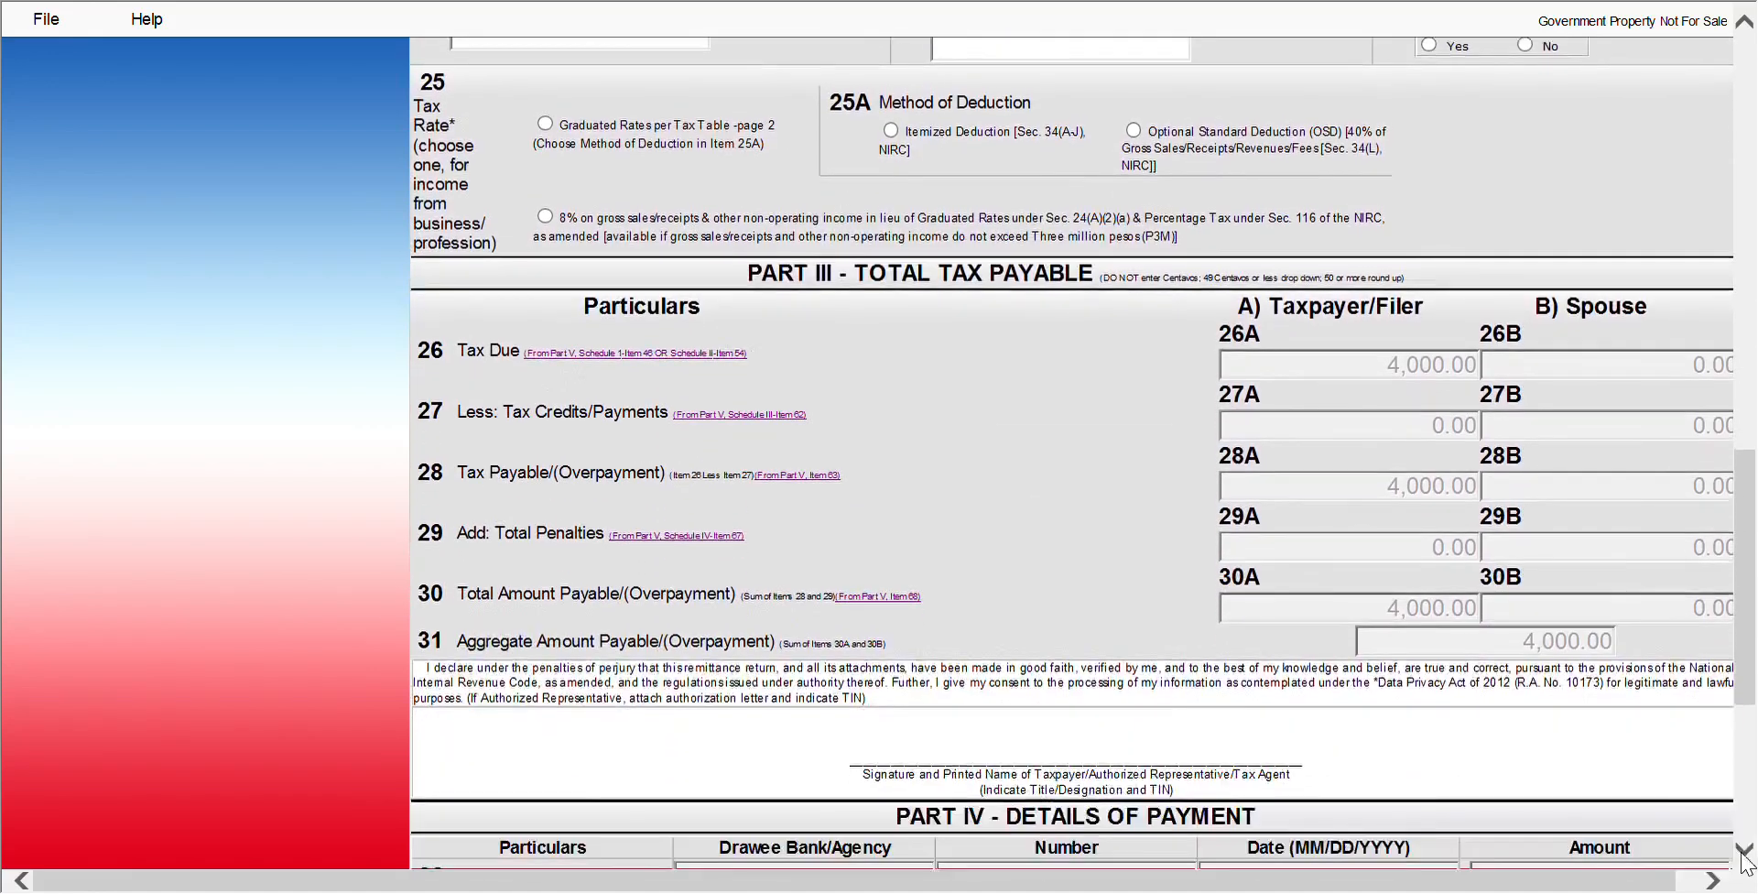
{"action": "scroll", "coordinate": [1749, 819], "scroll_direction": "down", "scroll_amount": 4}
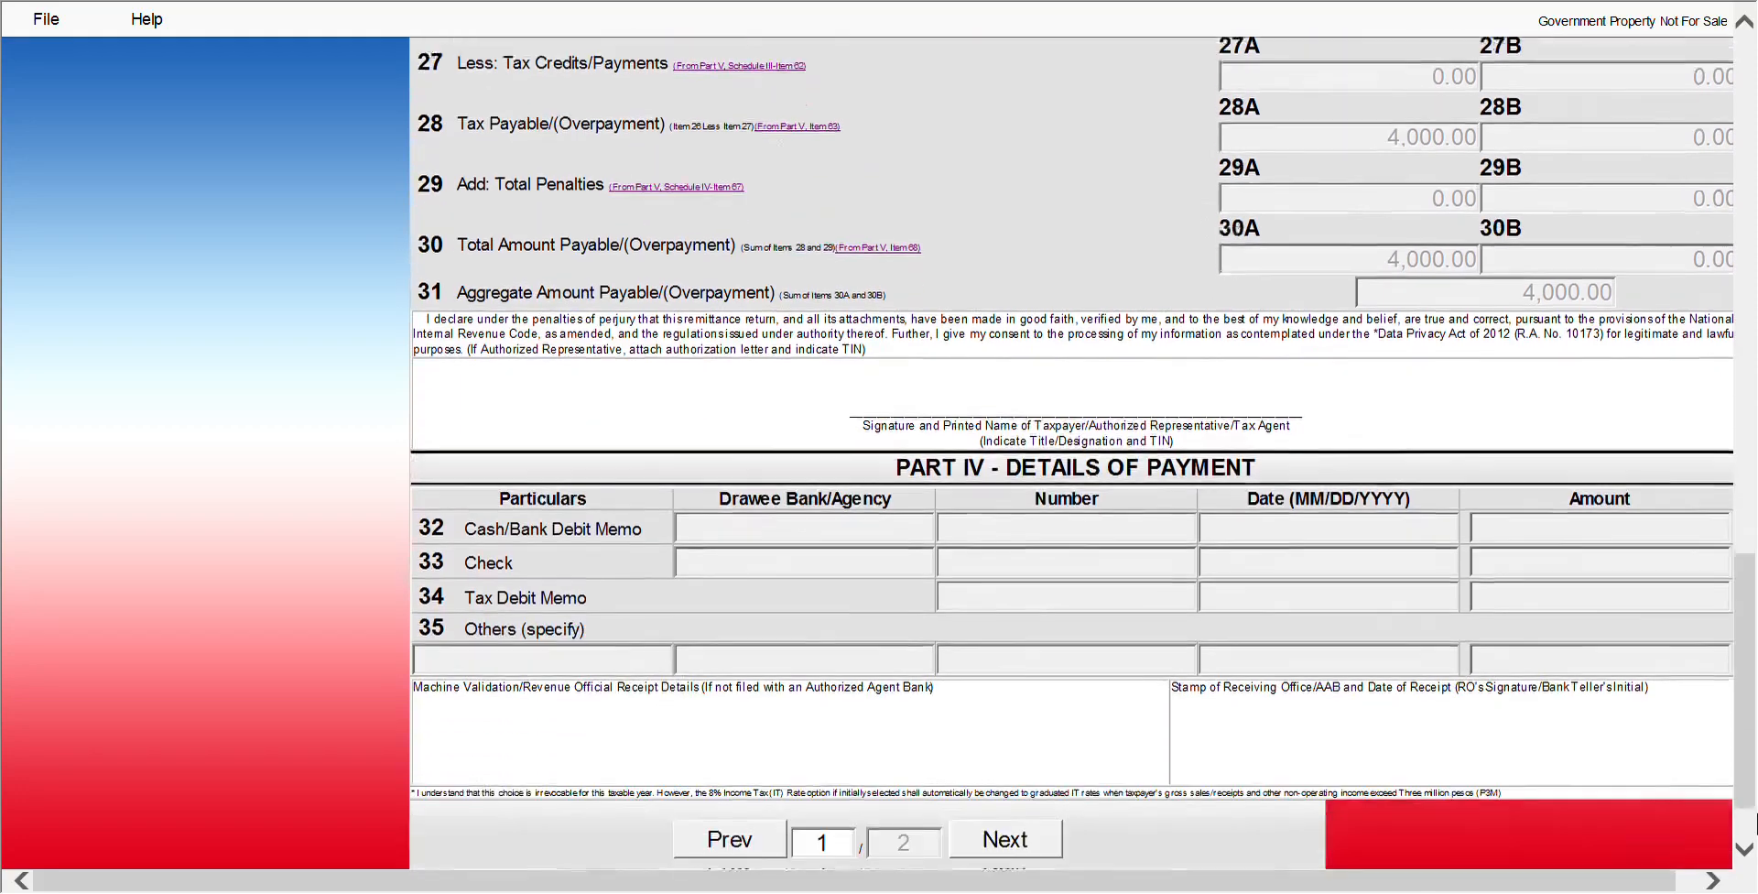
{"action": "left_click", "coordinate": [1002, 737]}
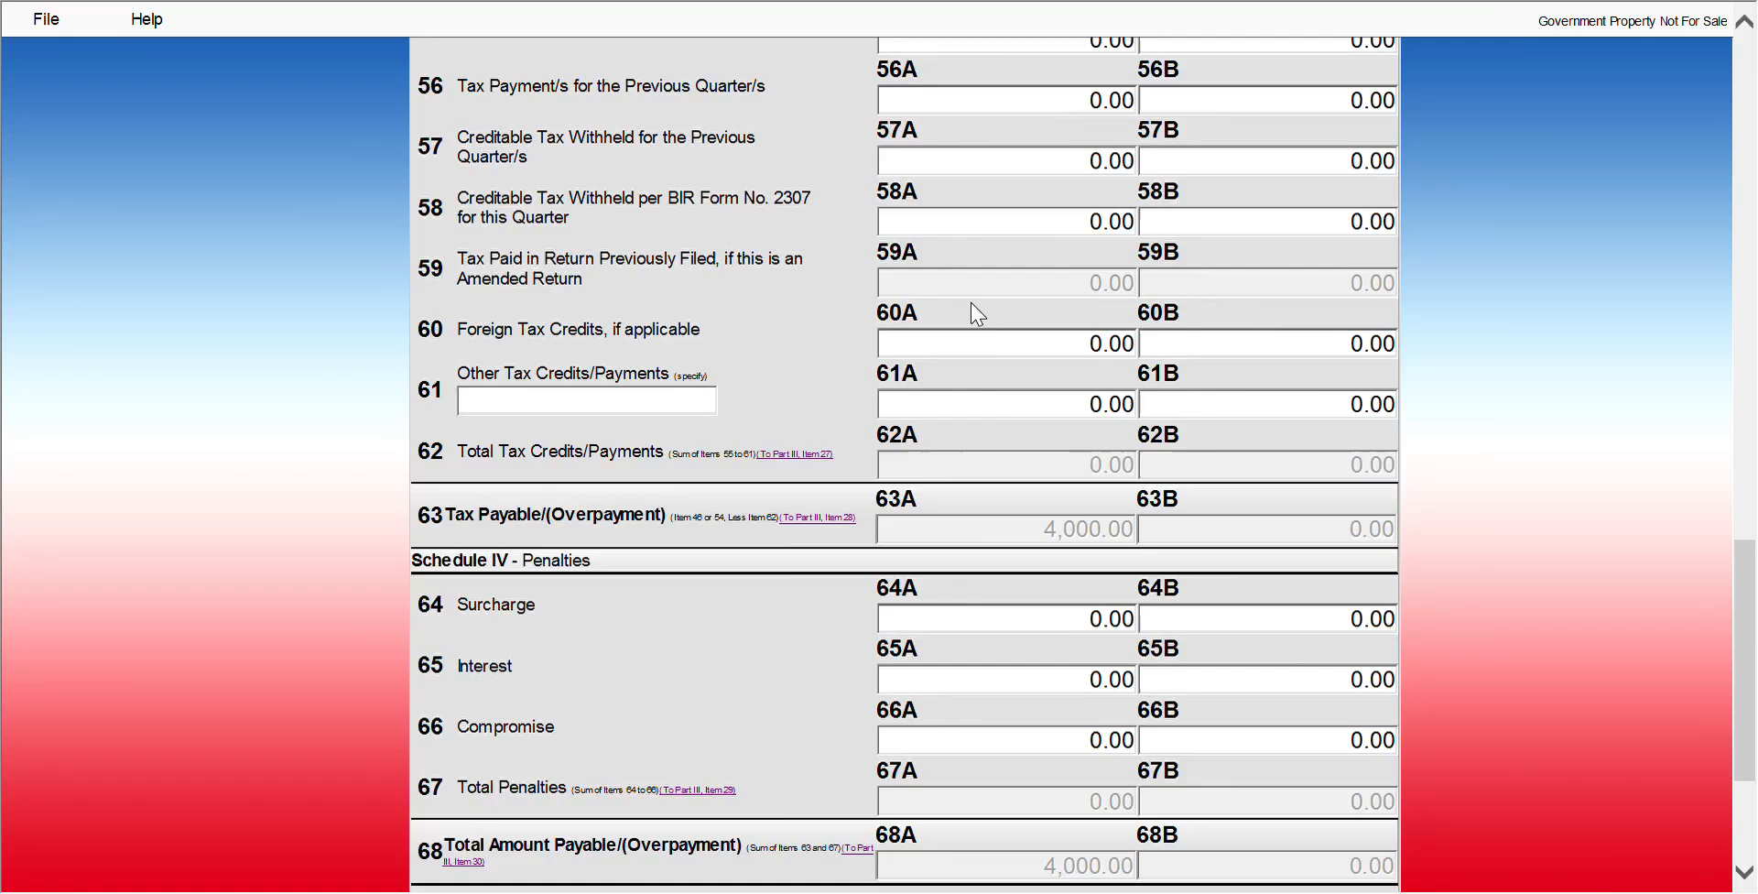
{"action": "scroll", "coordinate": [977, 315], "scroll_direction": "up", "scroll_amount": 8}
{"action": "scroll", "coordinate": [980, 312], "scroll_direction": "up", "scroll_amount": 2}
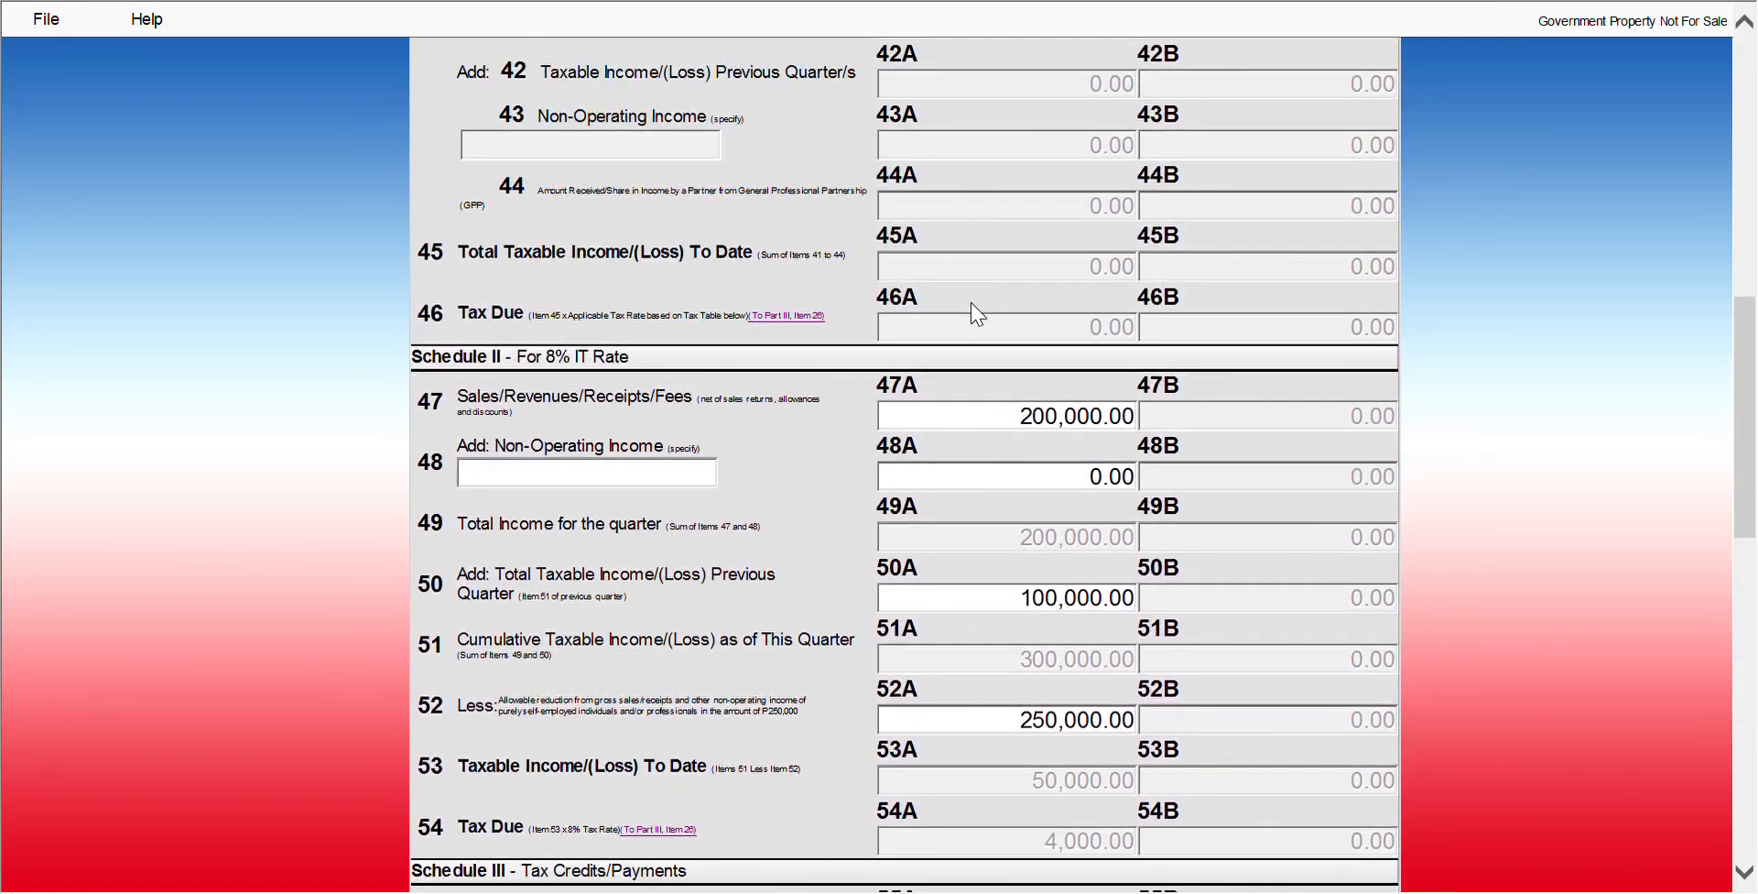
Change item 47A sales and item 50A prior-quarter income to 300,000 each, keeping 52A at 250,000
{"action": "left_click", "coordinate": [1018, 416]}
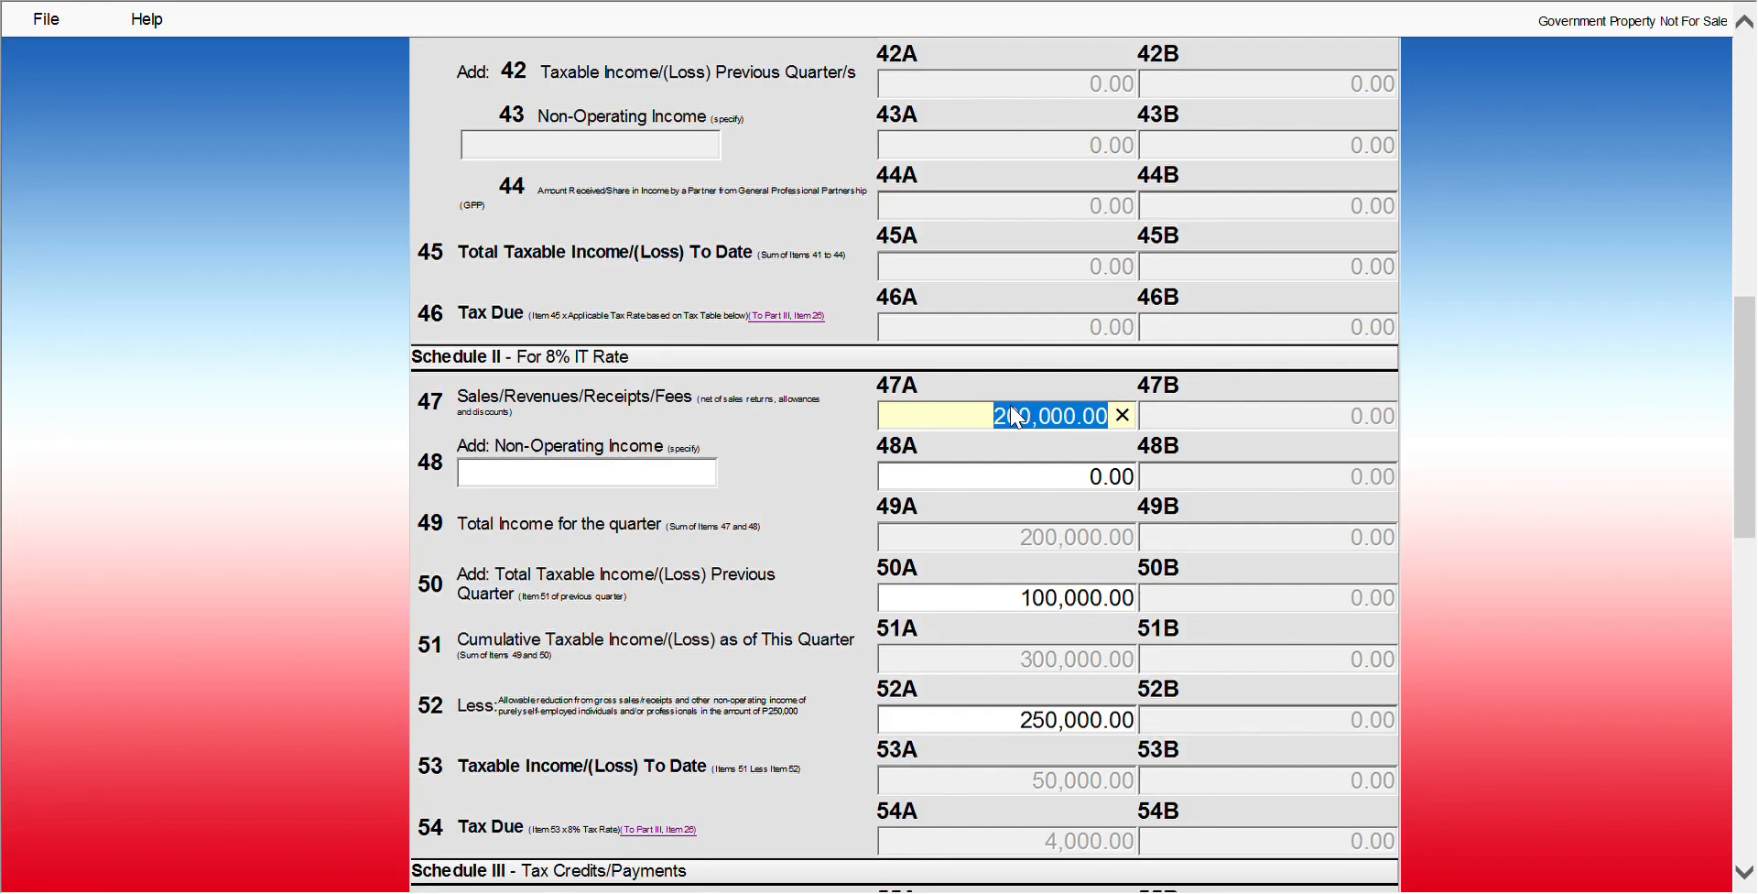
{"action": "type", "text": "3"}
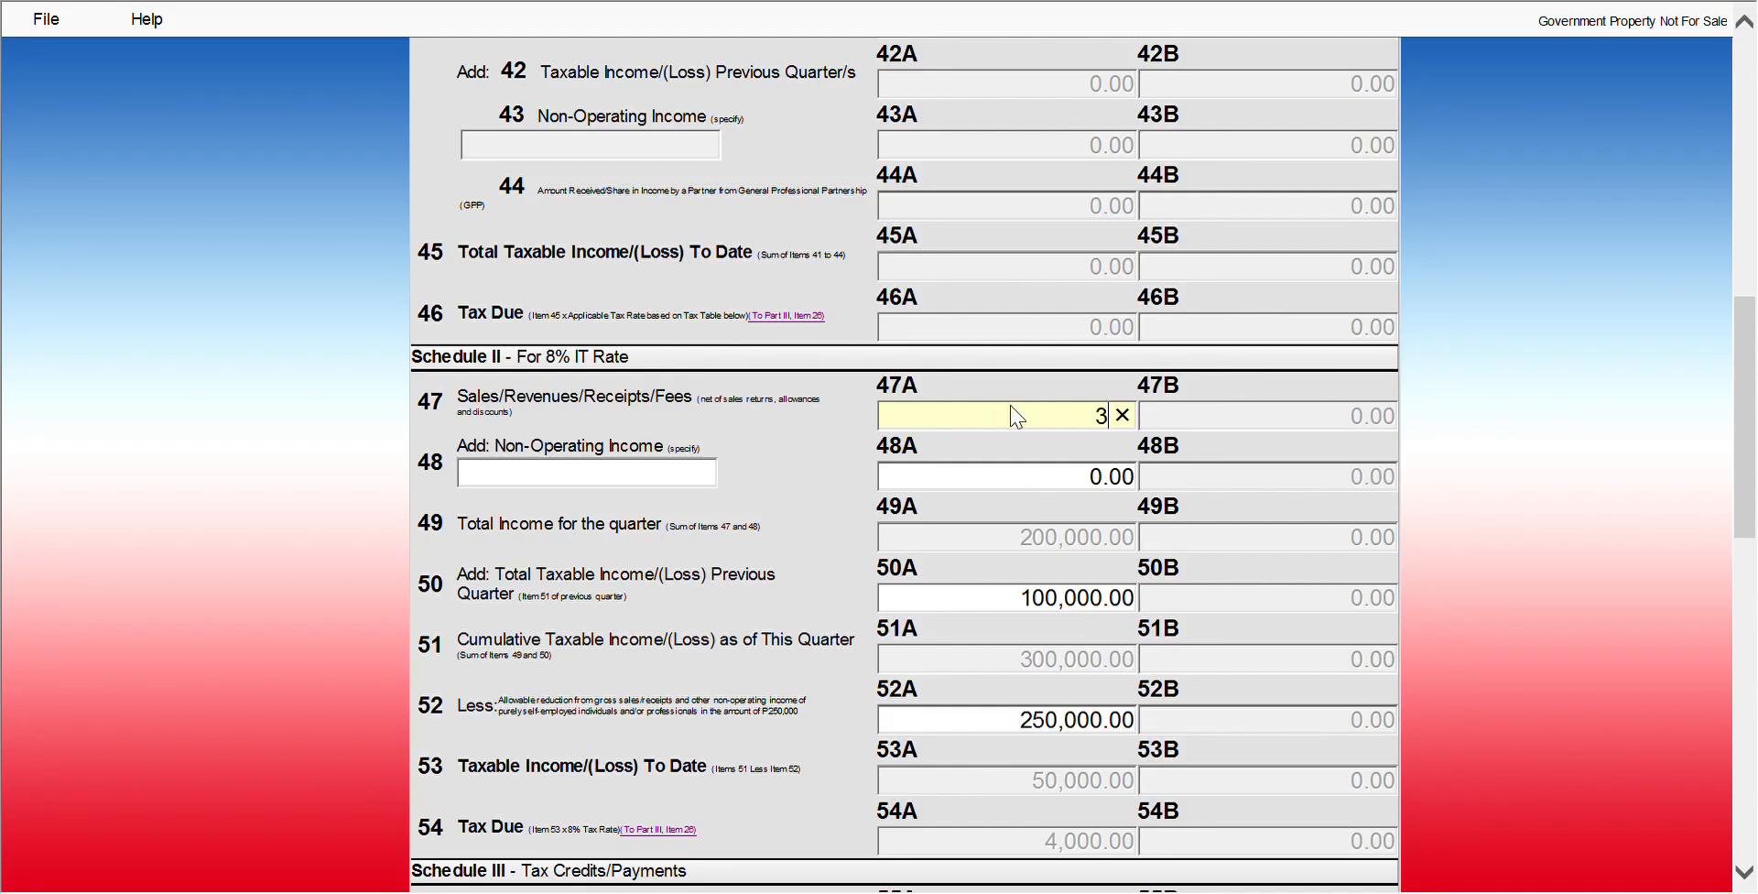
{"action": "type", "text": "00000"}
{"action": "key", "text": "Tab"}
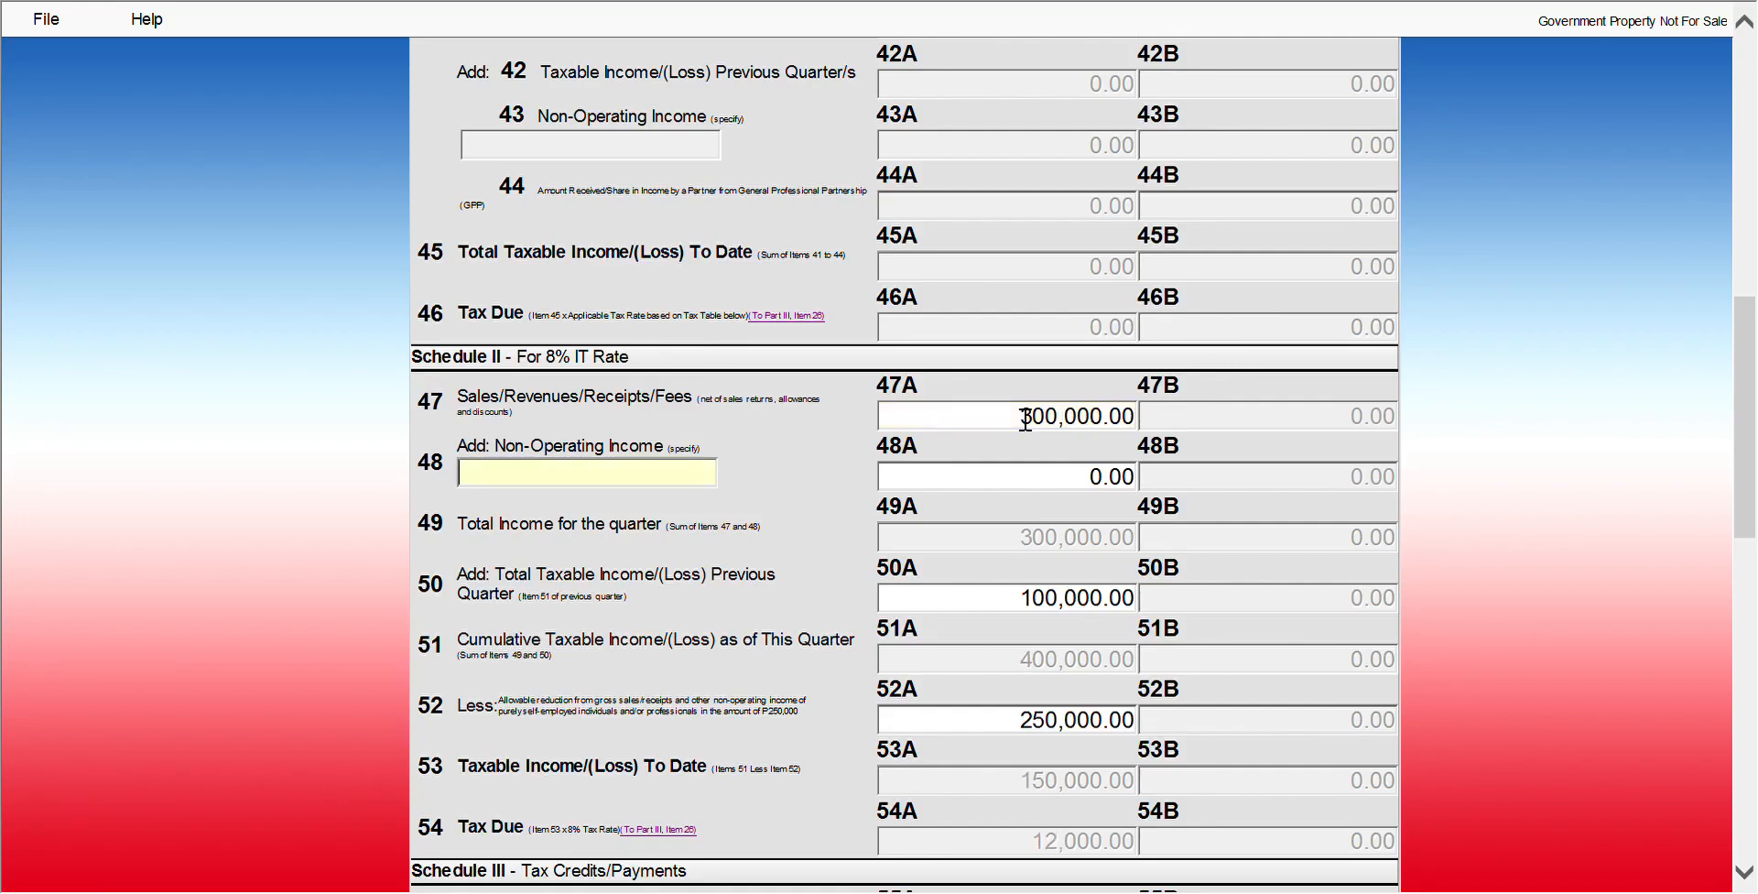
{"action": "left_click", "coordinate": [1033, 606]}
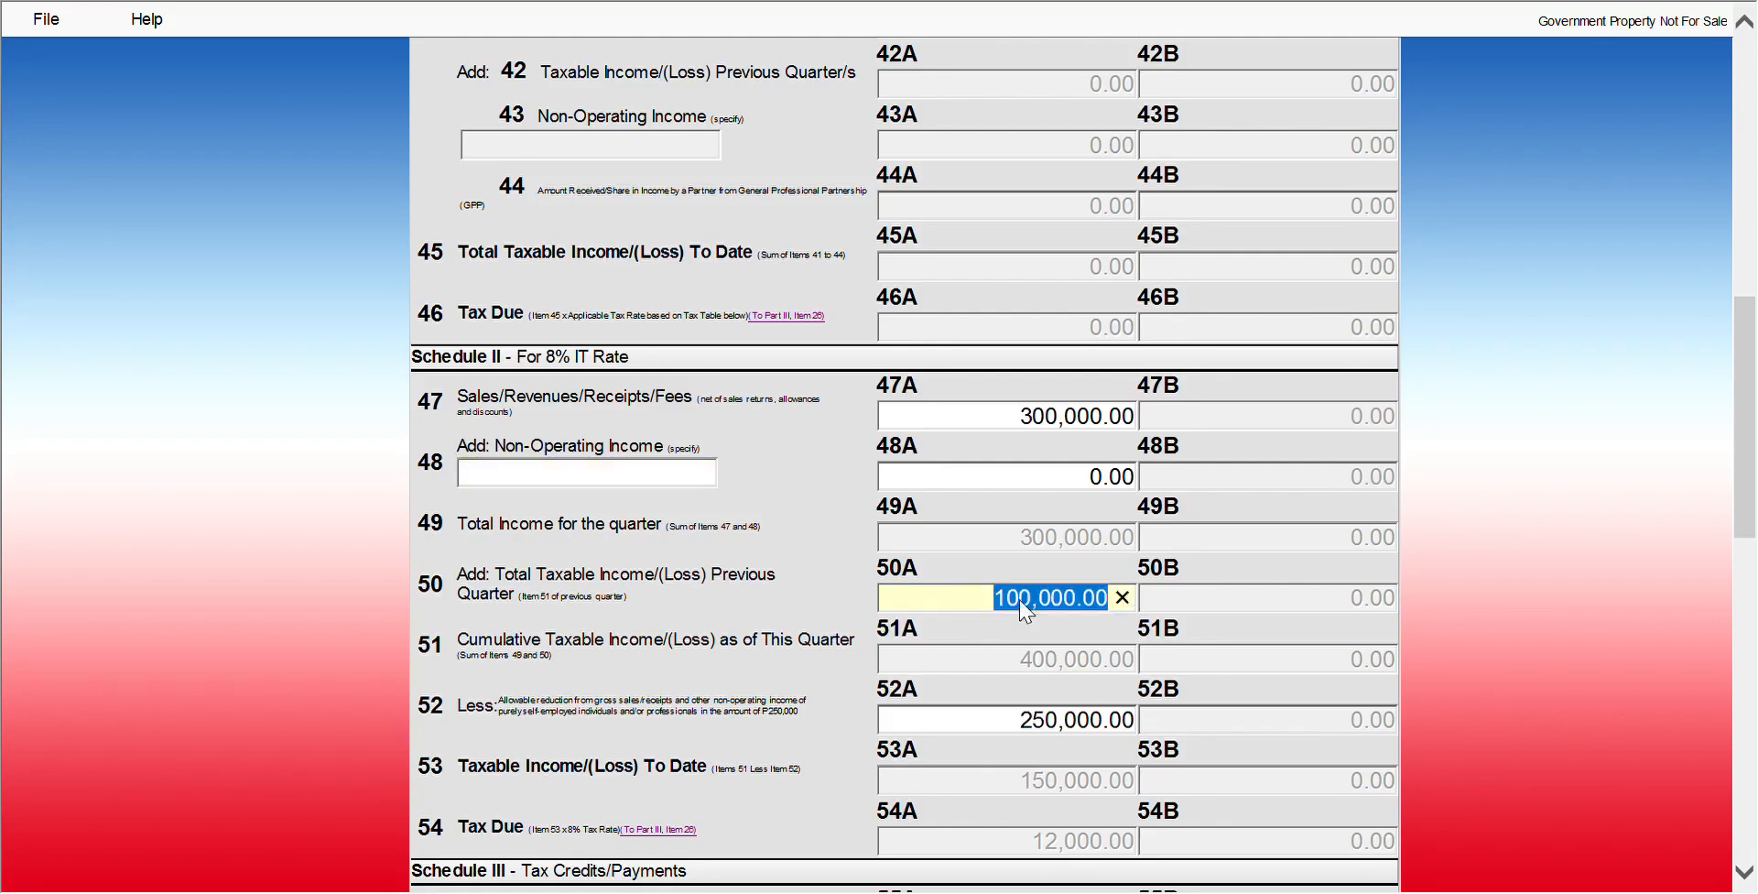
{"action": "type", "text": "30000"}
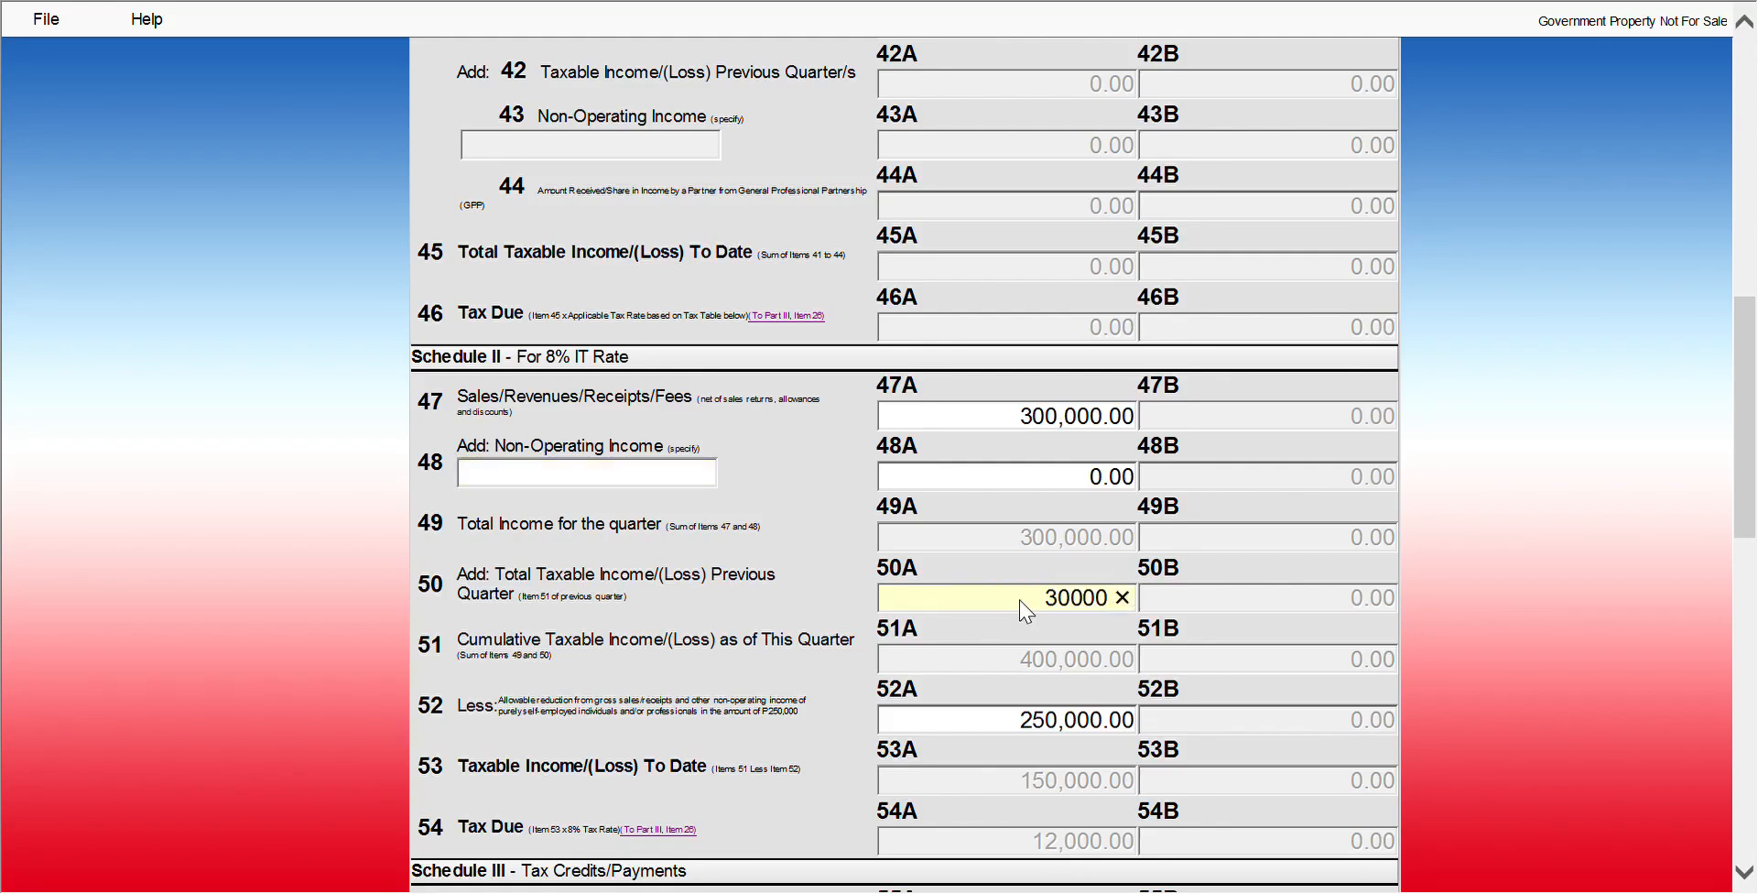
{"action": "type", "text": "0"}
{"action": "key", "text": "Tab"}
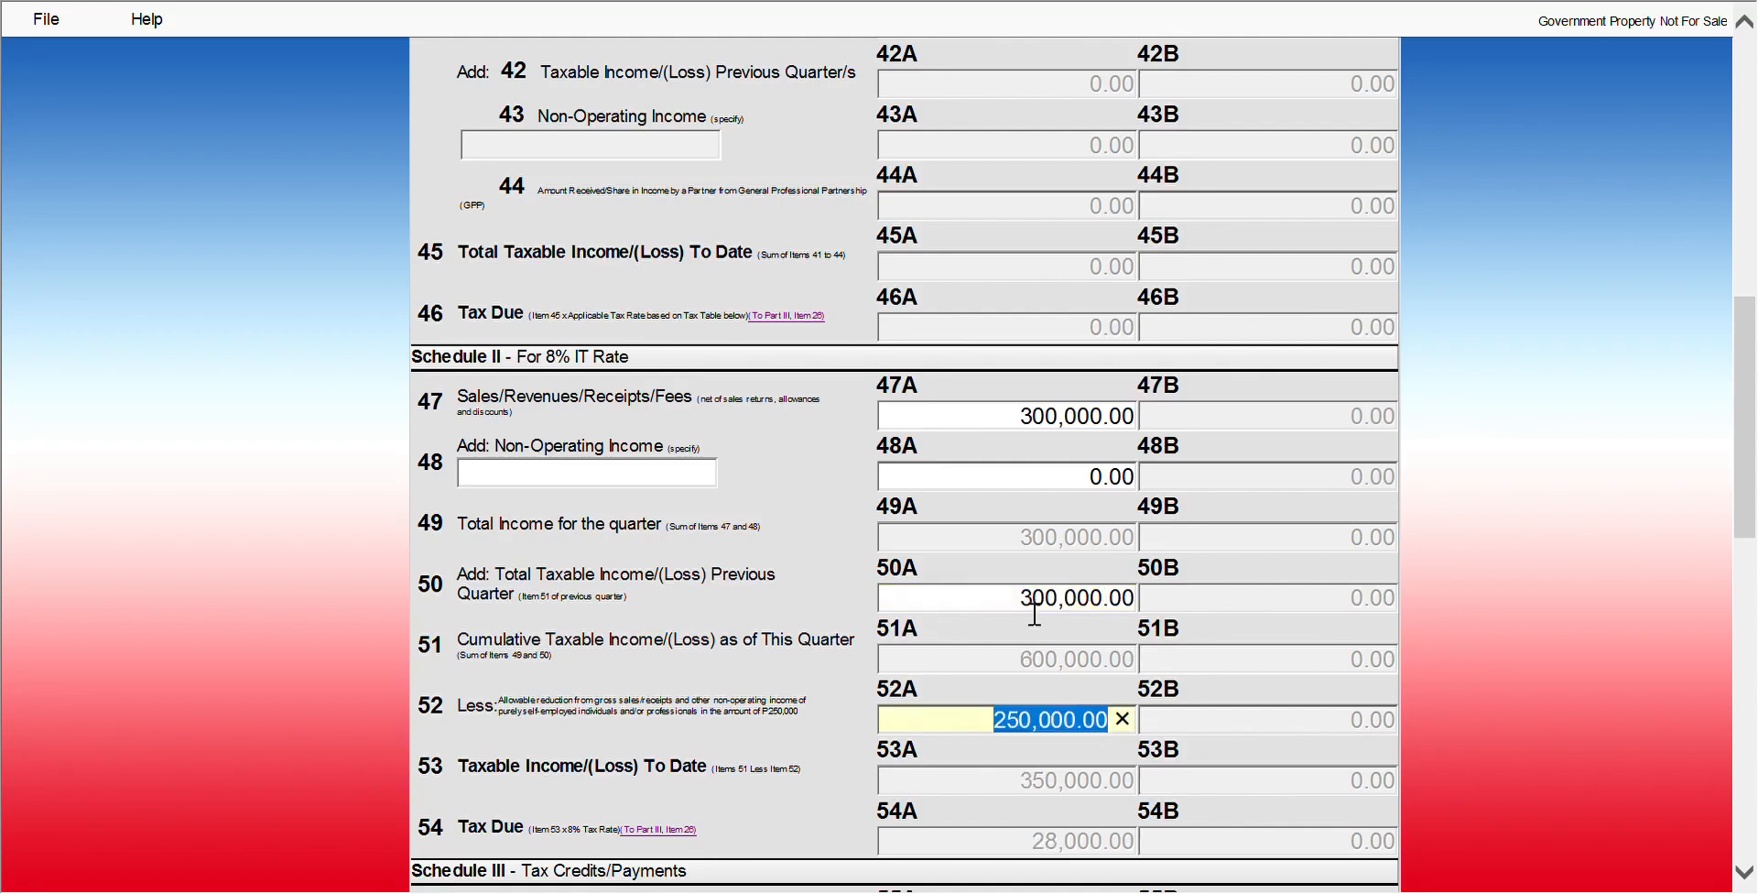
{"action": "left_click", "coordinate": [1010, 667]}
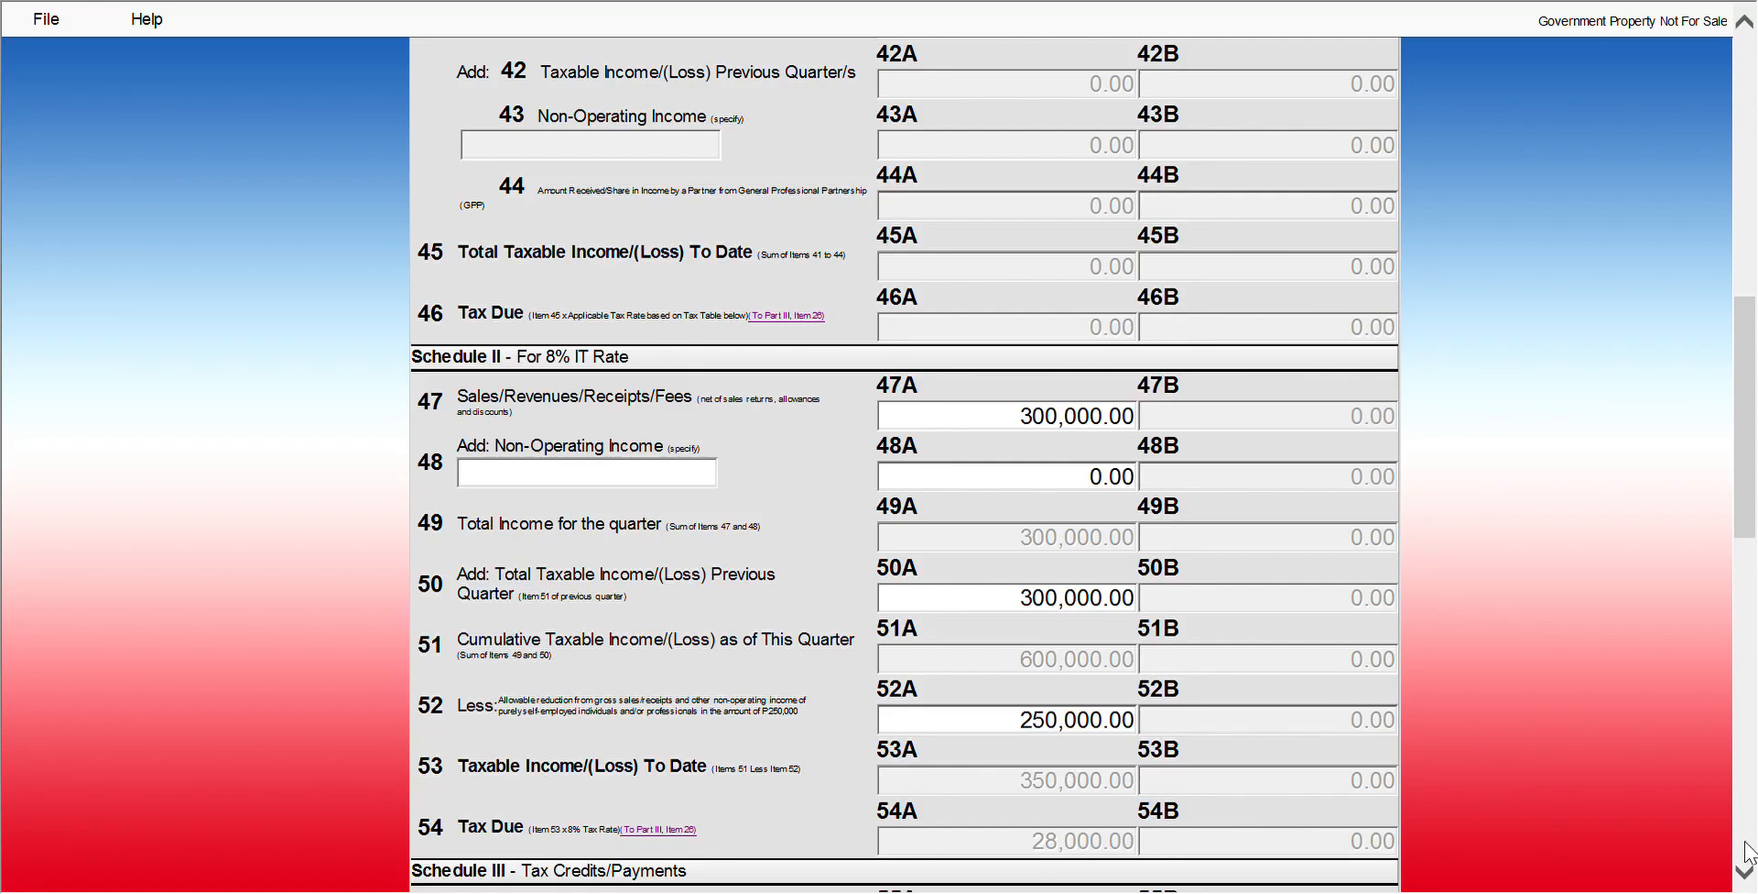
{"action": "left_click", "coordinate": [1743, 871]}
{"action": "left_click", "coordinate": [1744, 875]}
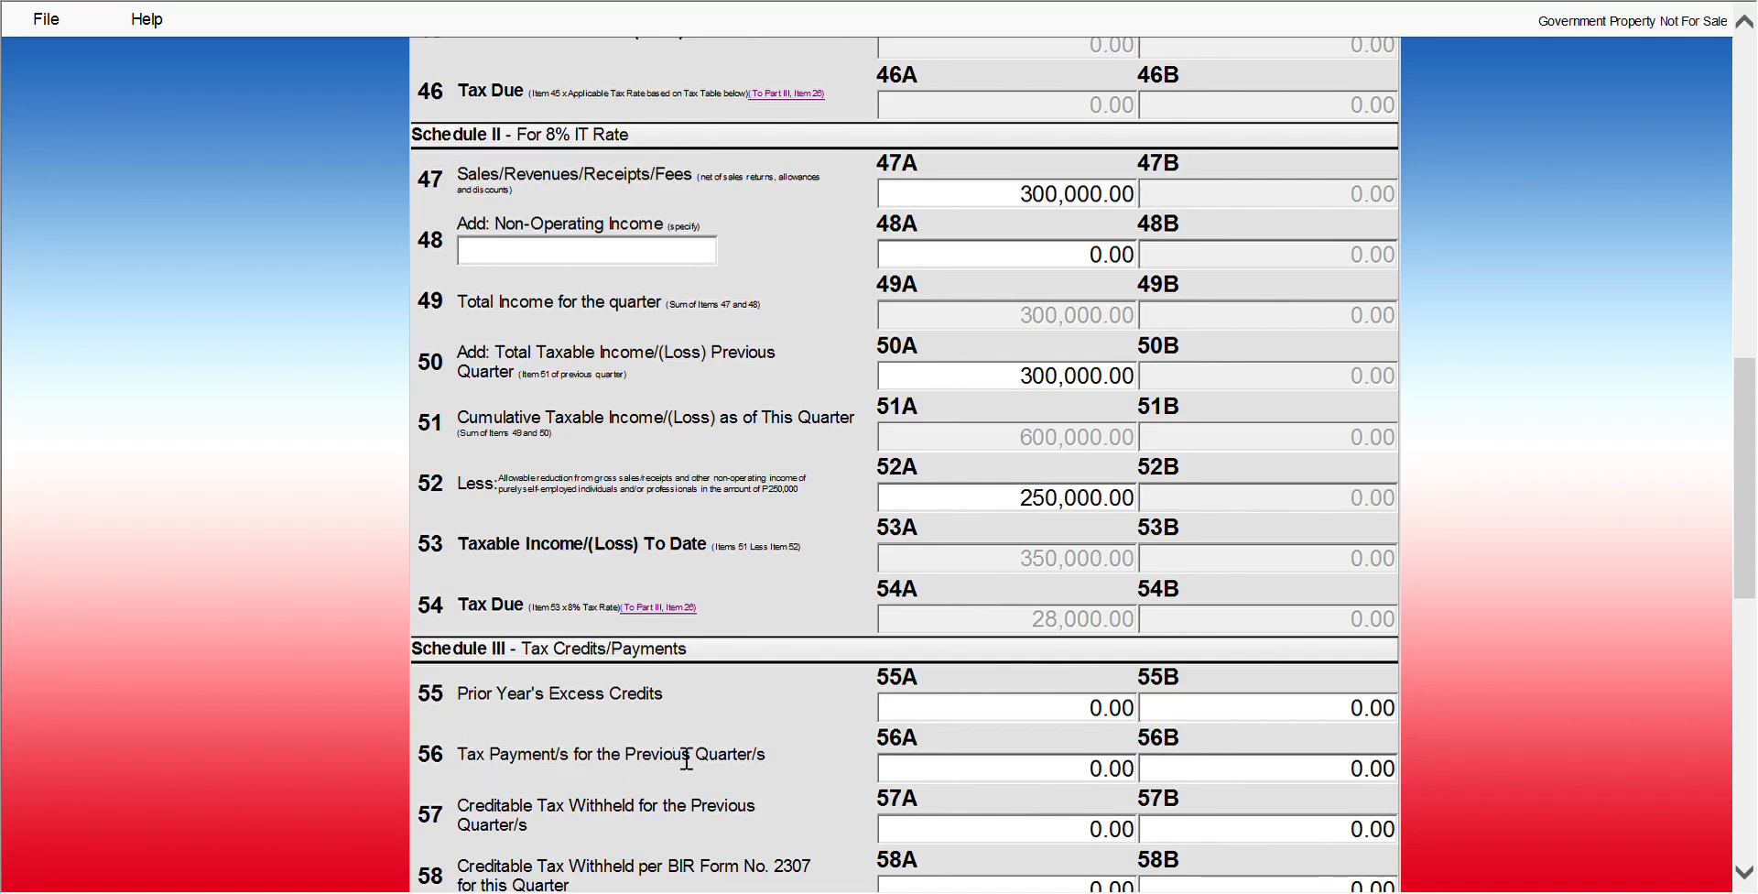
Enter 4,000.00 in item 56A, correcting the mistyped 40000, so item 63A shows 24,000.00 payable
{"action": "left_click", "coordinate": [1054, 778]}
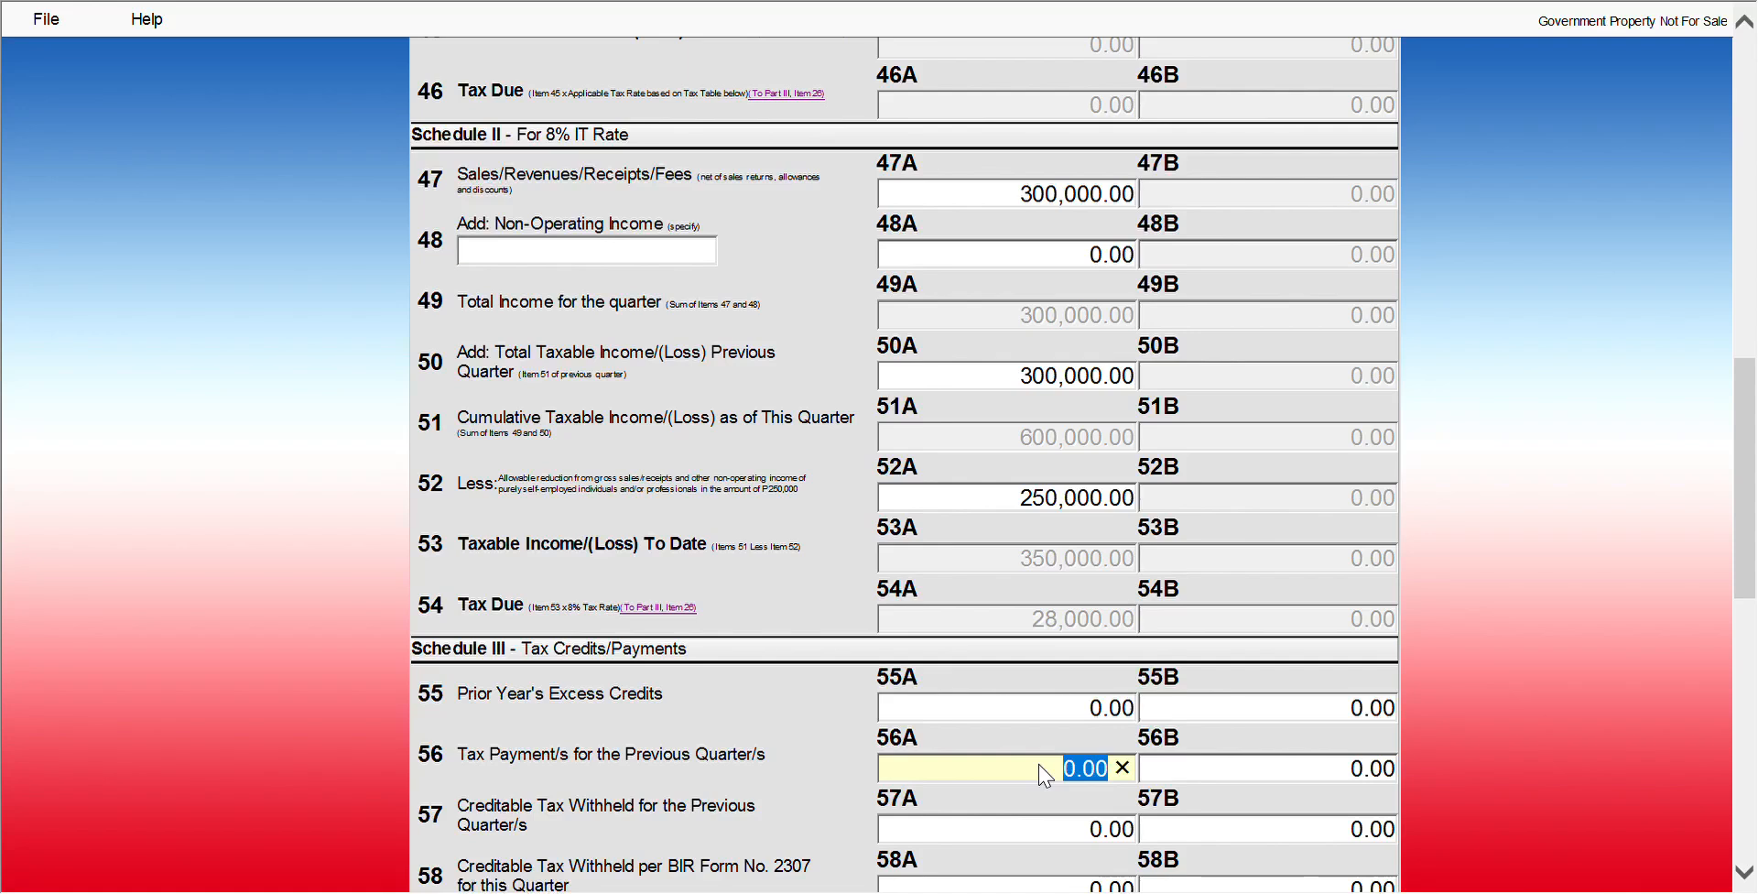
{"action": "type", "text": "40000"}
{"action": "left_click", "coordinate": [1203, 484]}
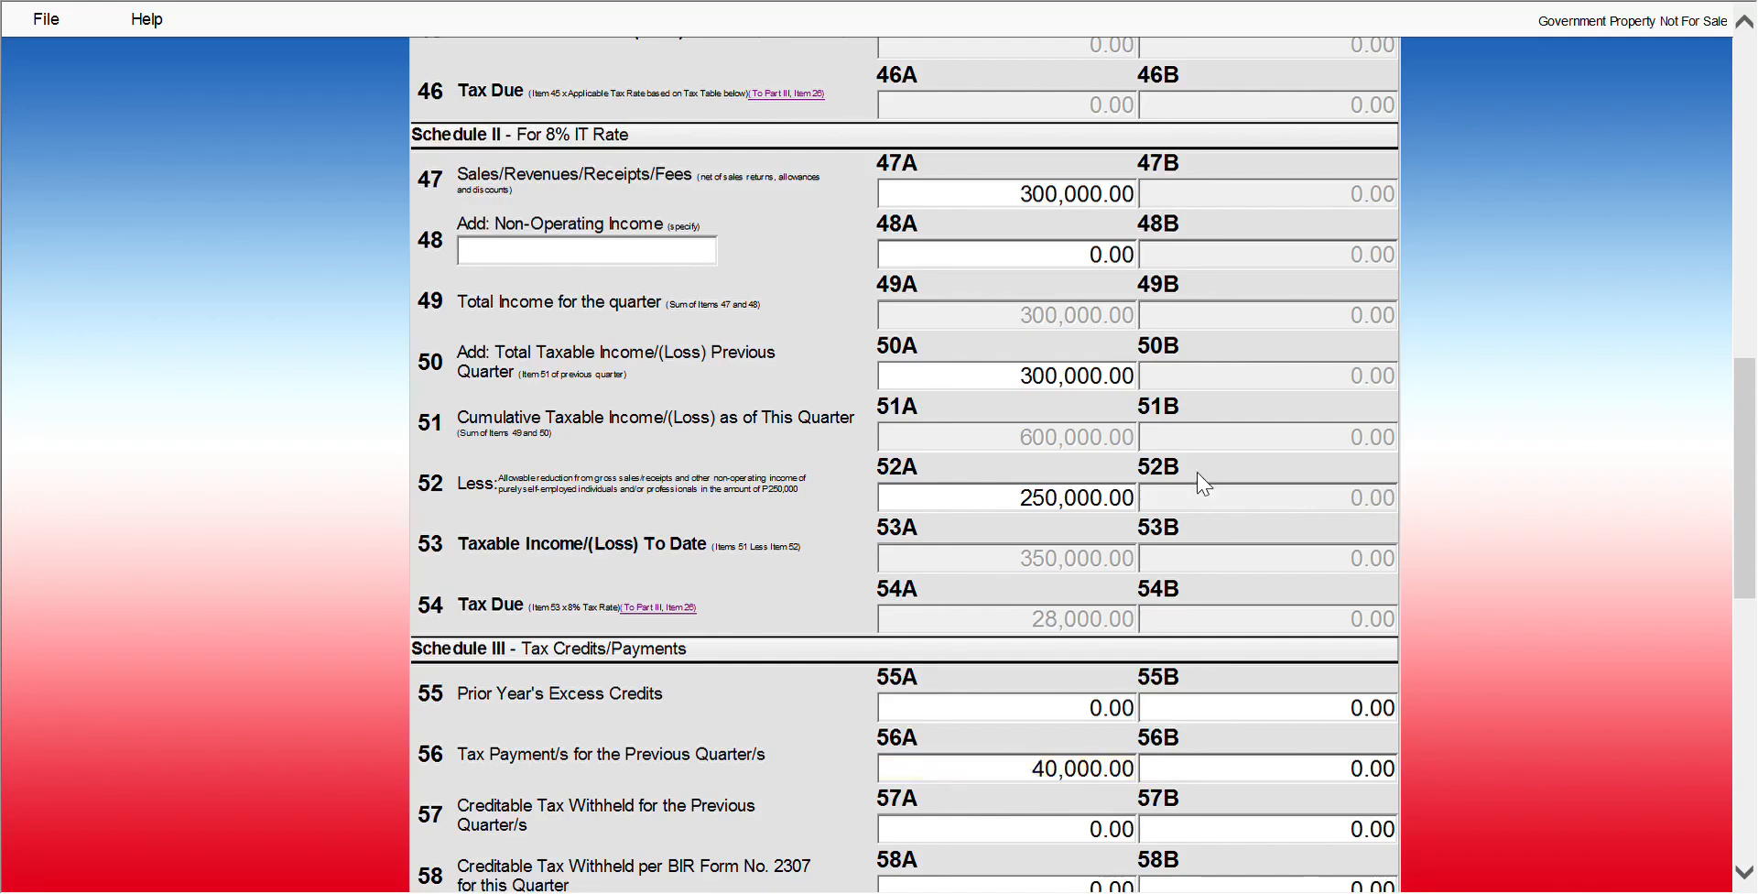
{"action": "left_click", "coordinate": [1069, 768]}
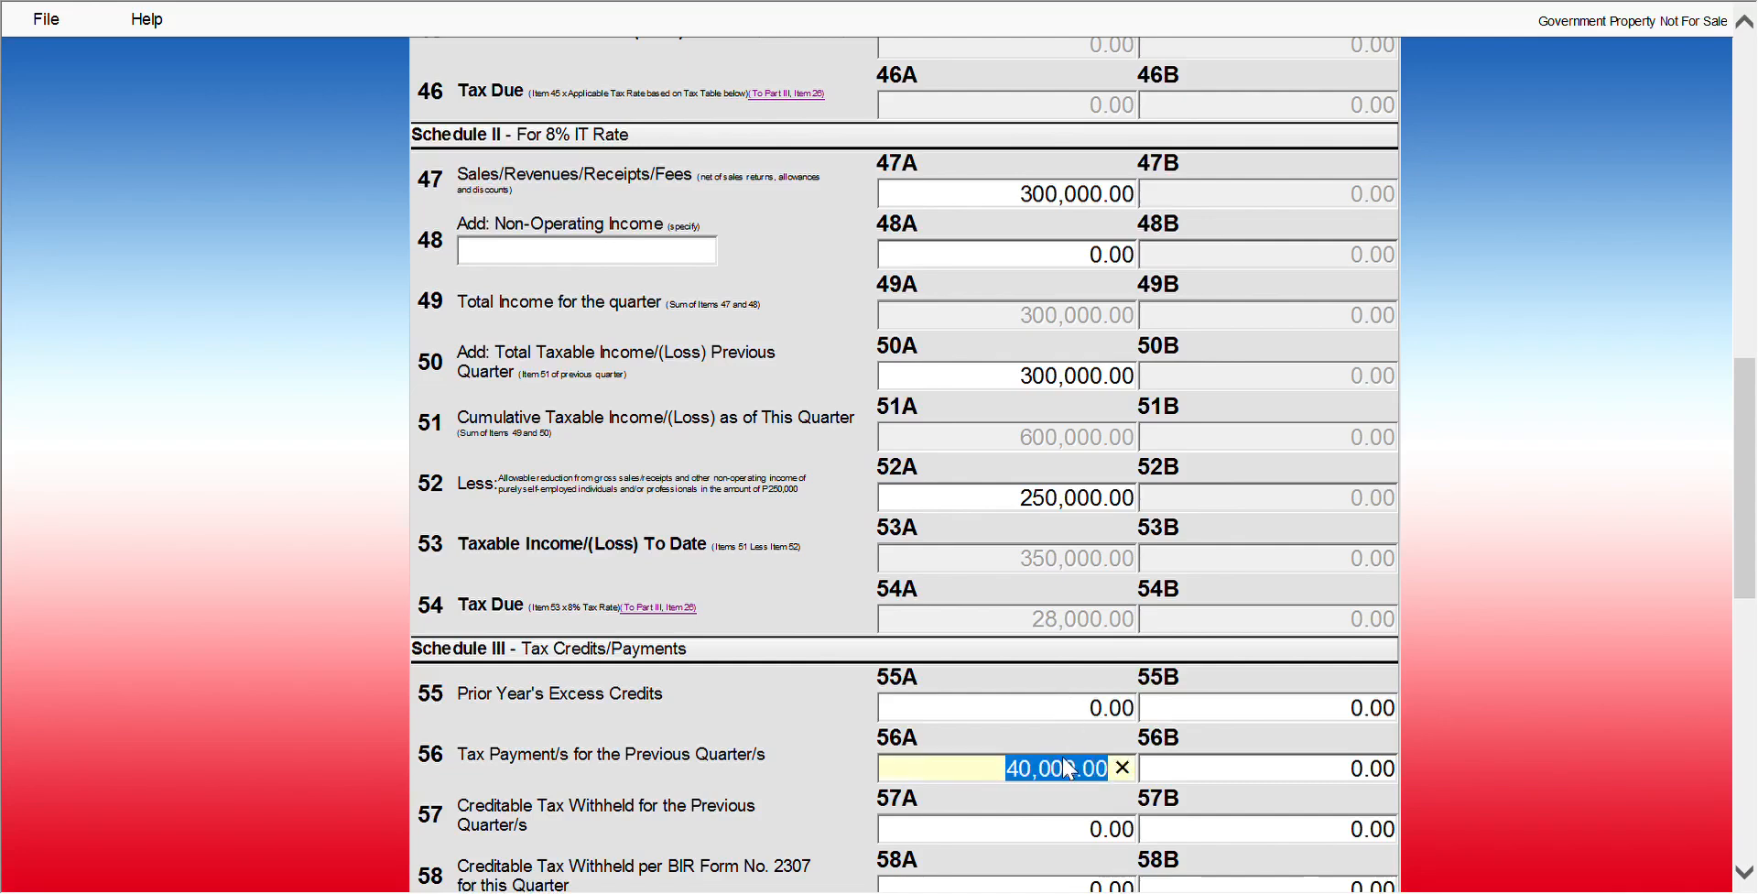
{"action": "type", "text": "4000"}
{"action": "key", "text": "Tab"}
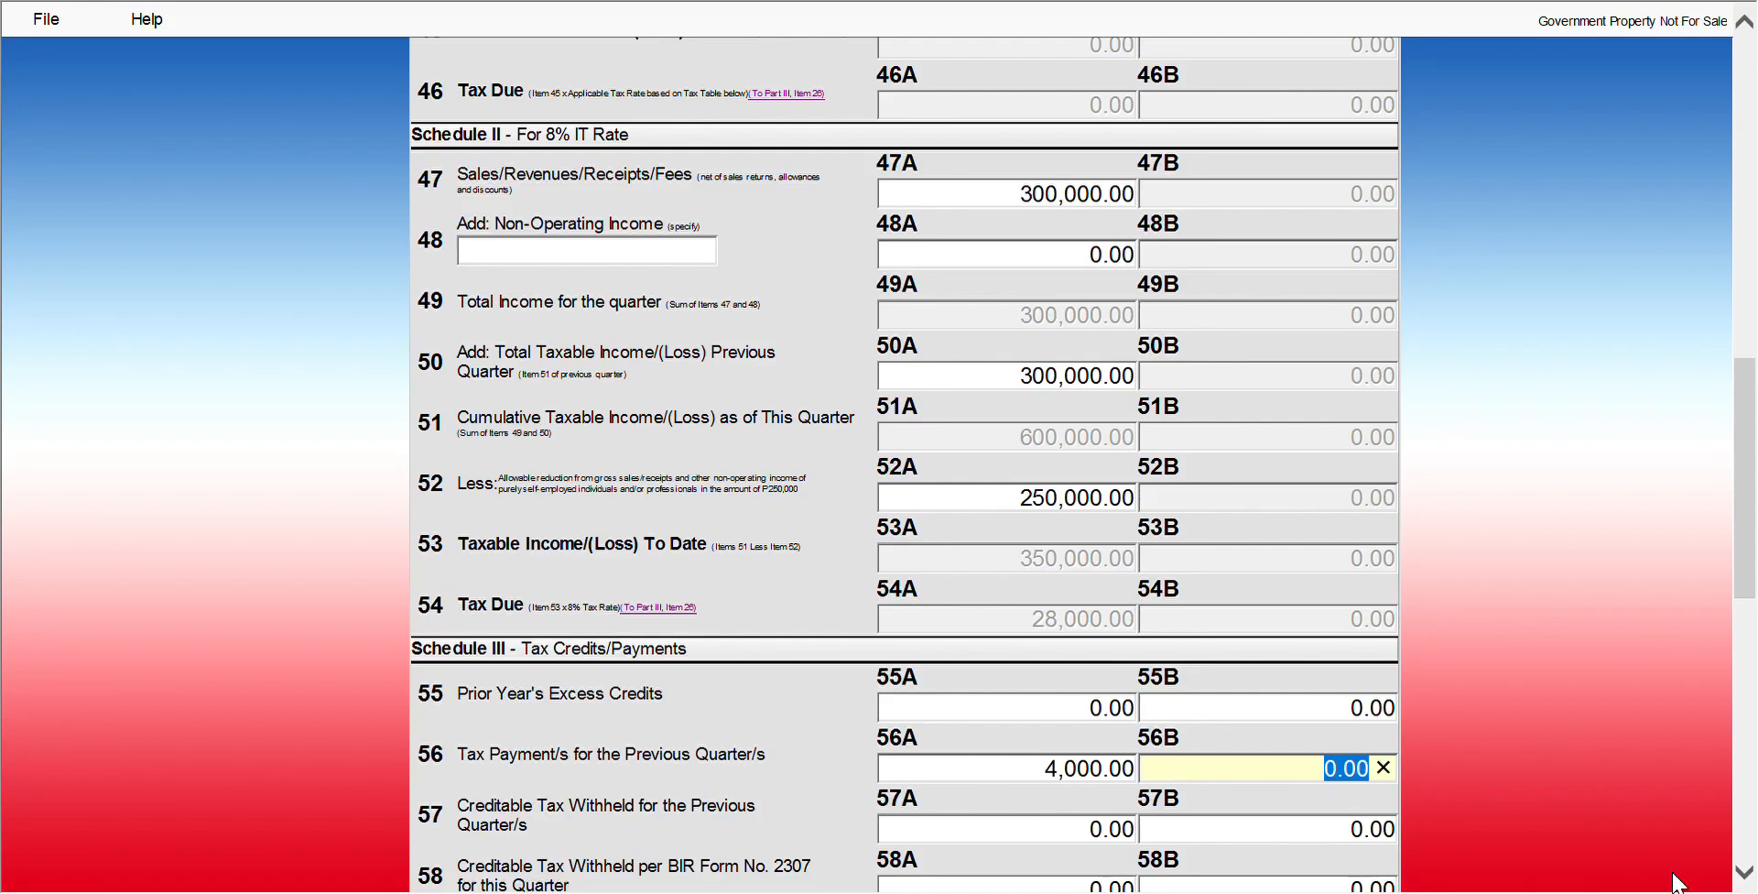
{"action": "left_click", "coordinate": [1750, 878]}
{"action": "left_click", "coordinate": [1750, 877]}
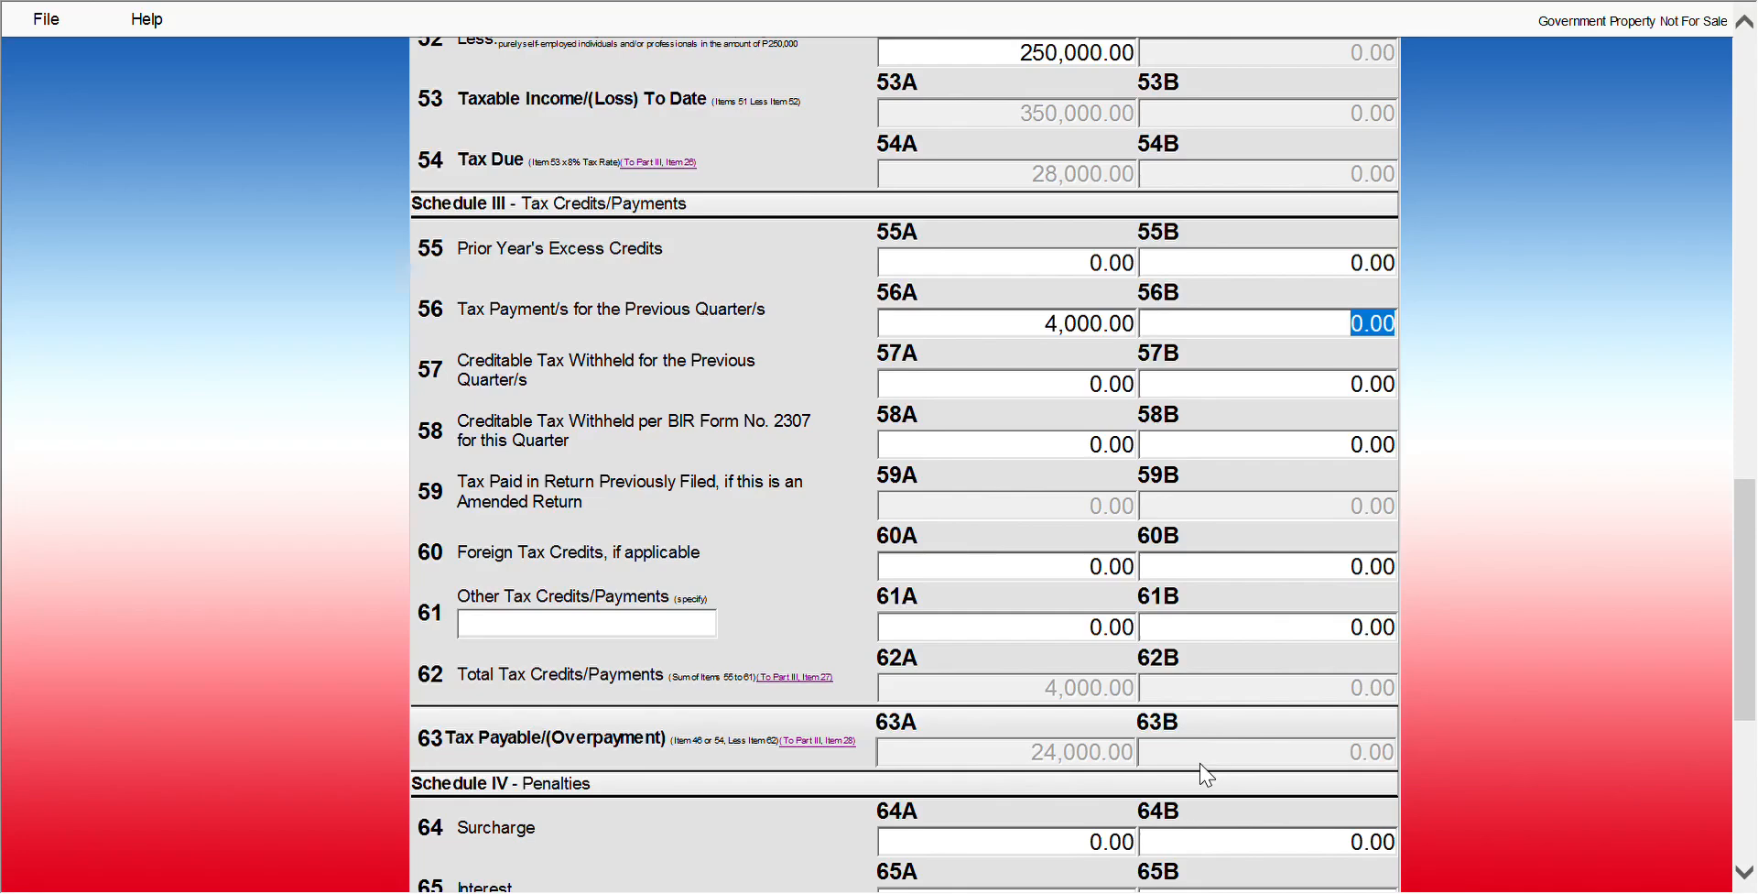
Return to page 1 and review Part III: 28,000.00 tax due, 4,000.00 credits, 24,000.00 payable
{"action": "scroll", "coordinate": [1205, 777], "scroll_direction": "down", "scroll_amount": 5}
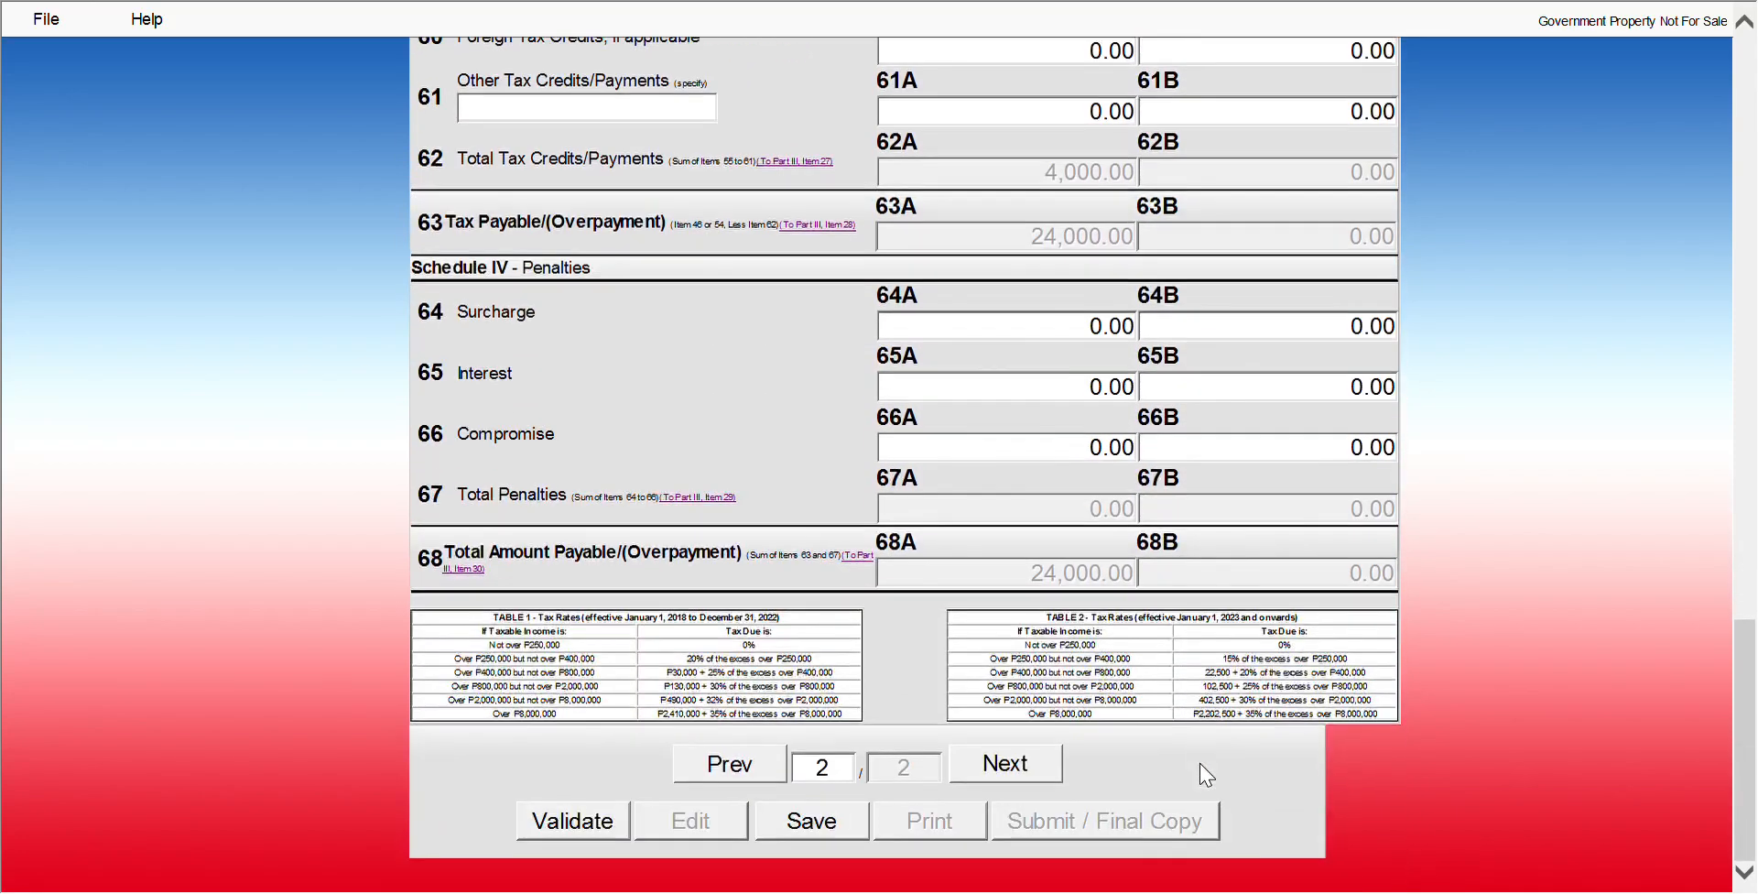
{"action": "left_click", "coordinate": [732, 776]}
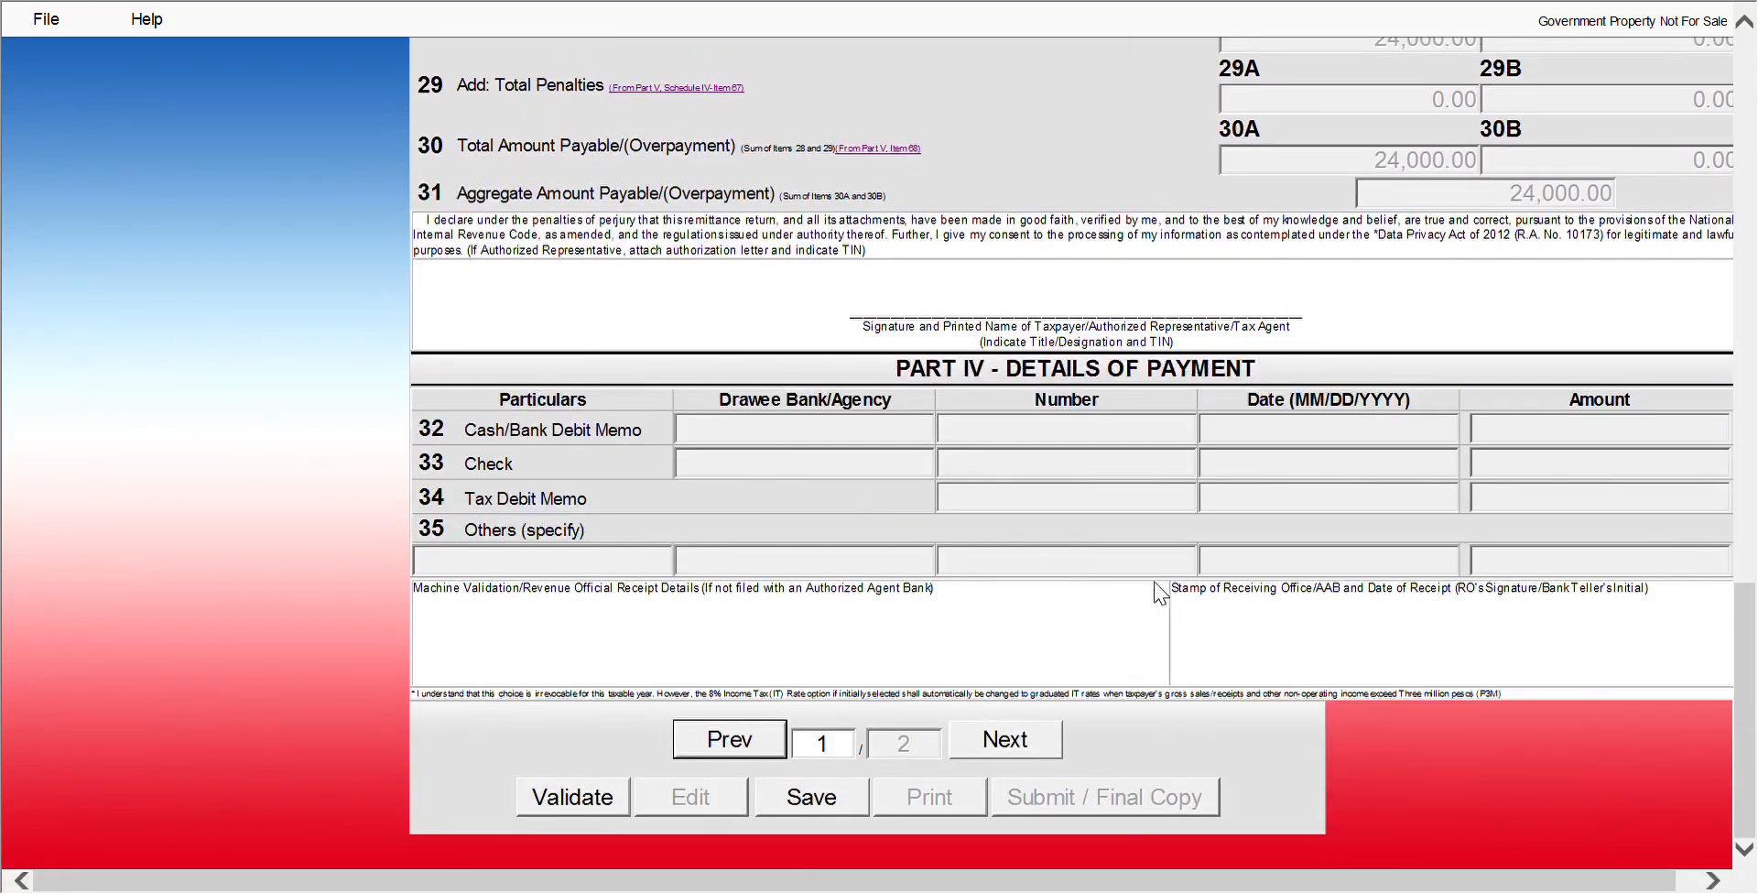
{"action": "scroll", "coordinate": [1034, 483], "scroll_direction": "up", "scroll_amount": 4}
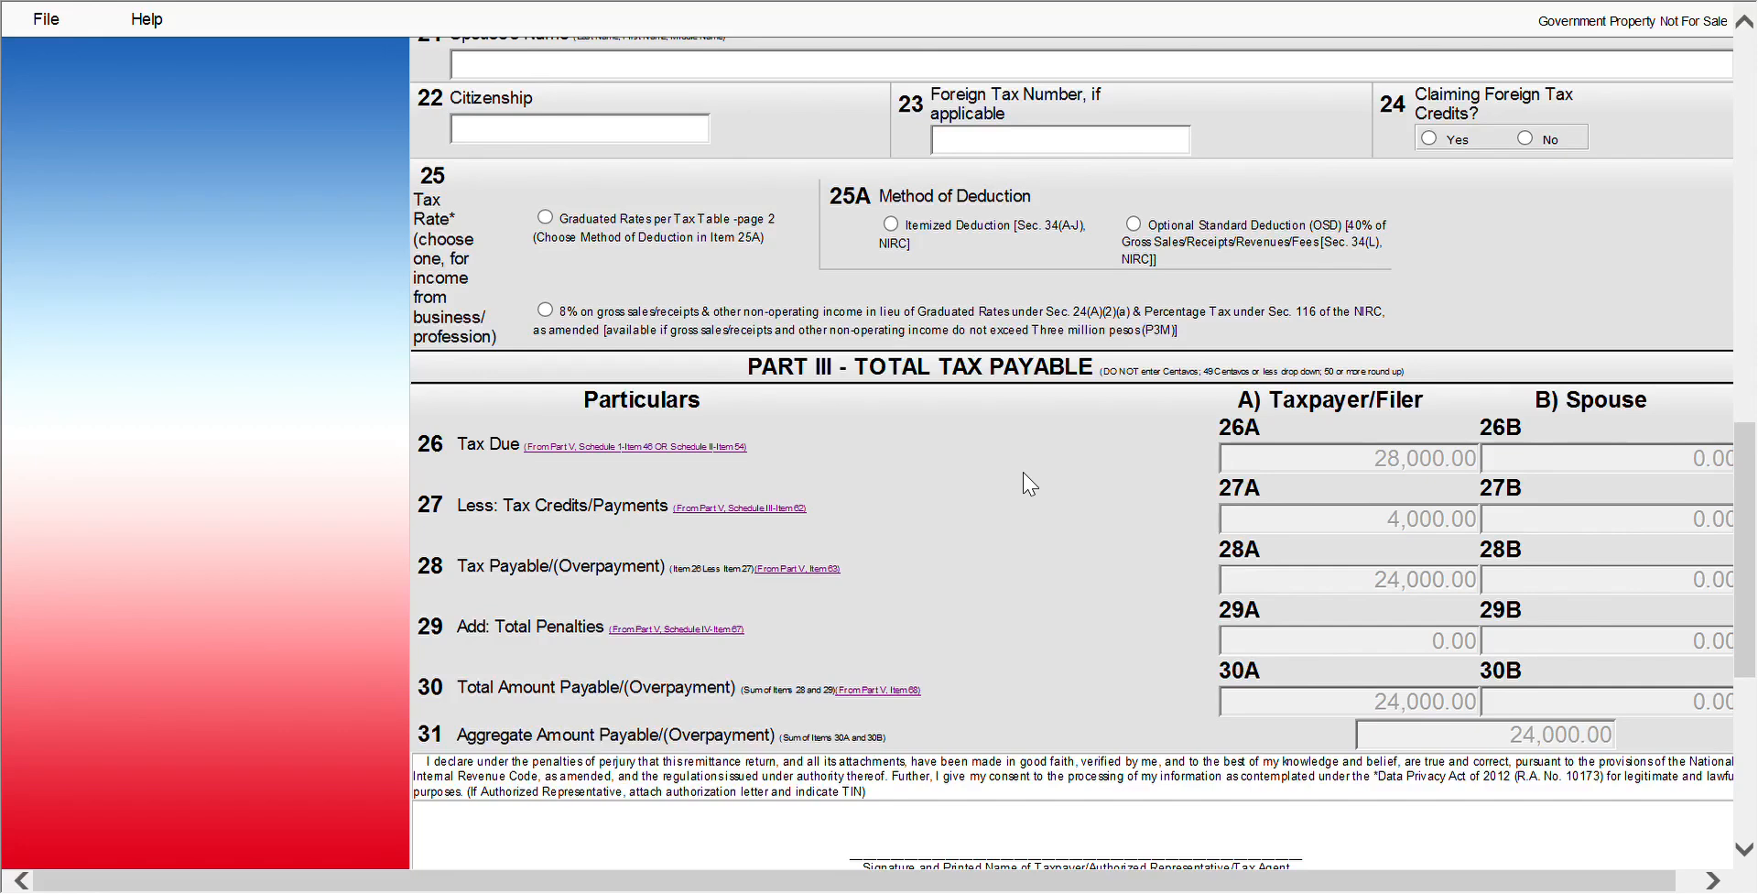
{"action": "scroll", "coordinate": [1028, 484], "scroll_direction": "down", "scroll_amount": 5}
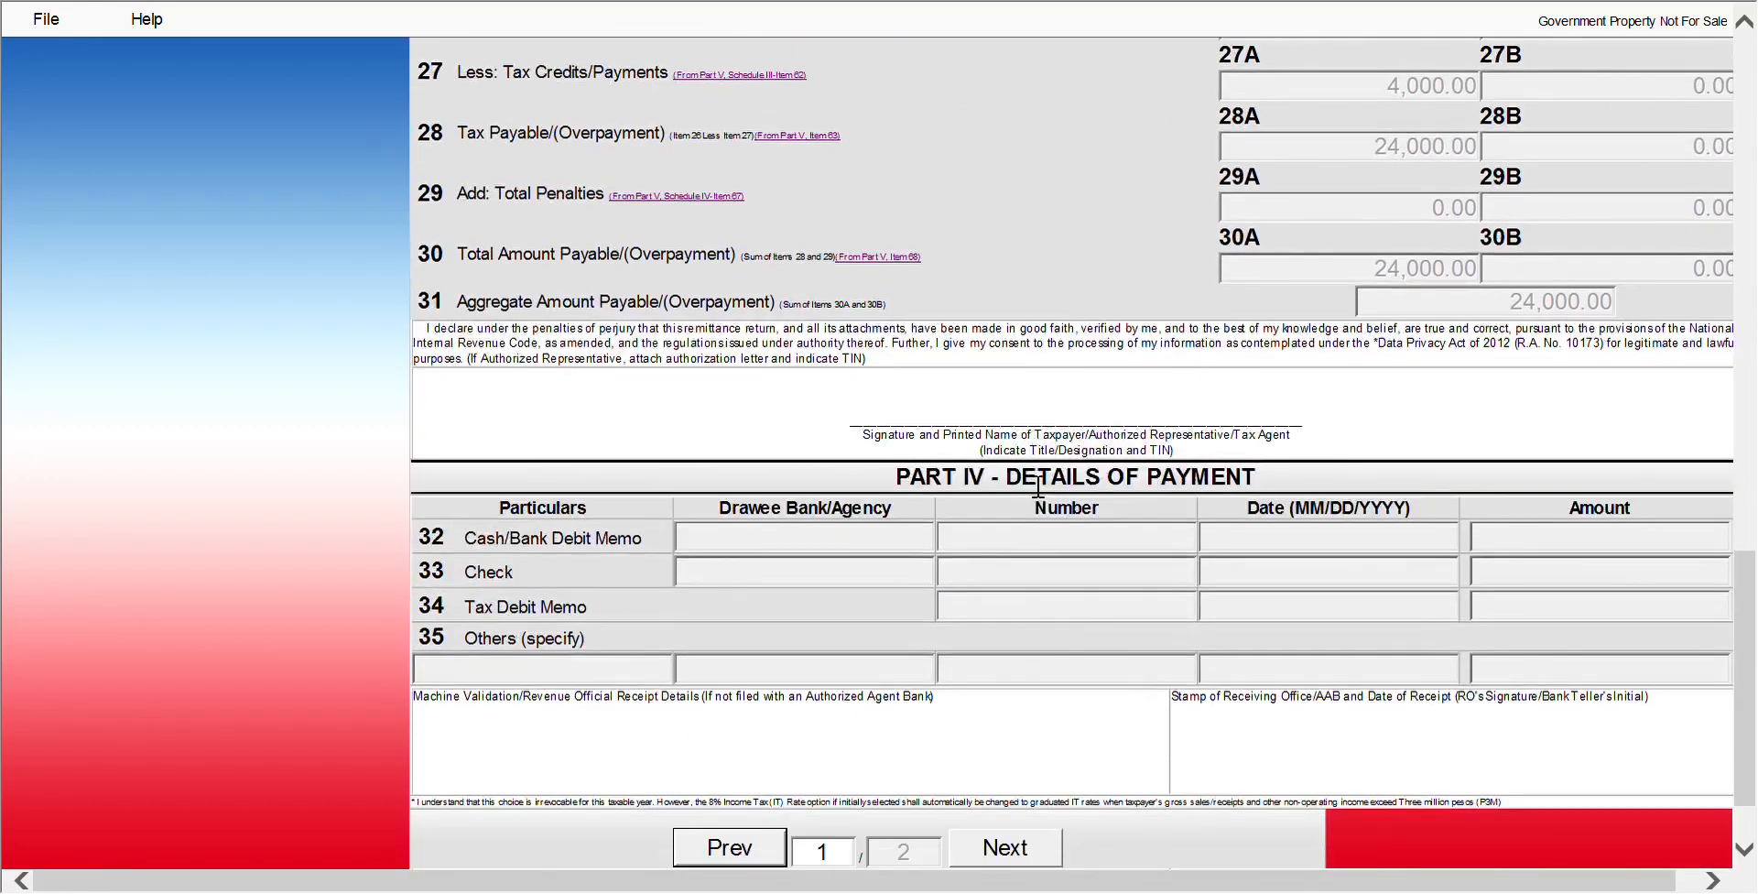
{"action": "scroll", "coordinate": [1095, 745], "scroll_direction": "down", "scroll_amount": 2}
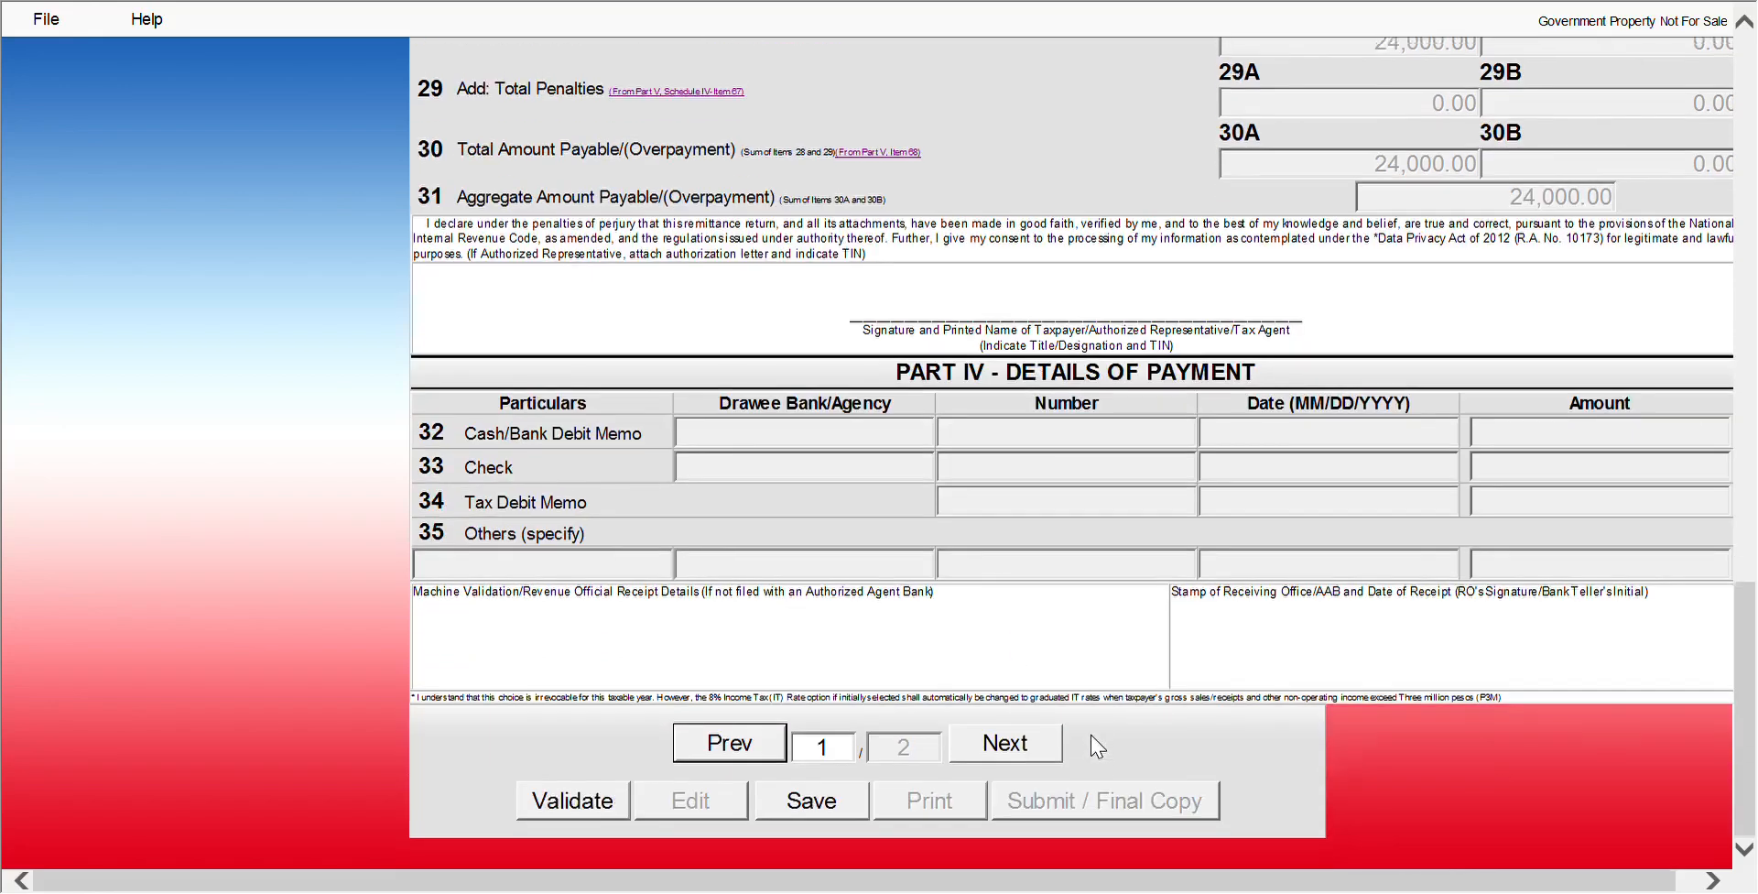
Validate the third-quarter 2023 return and review page 1's header details from the top
{"action": "left_click", "coordinate": [572, 793]}
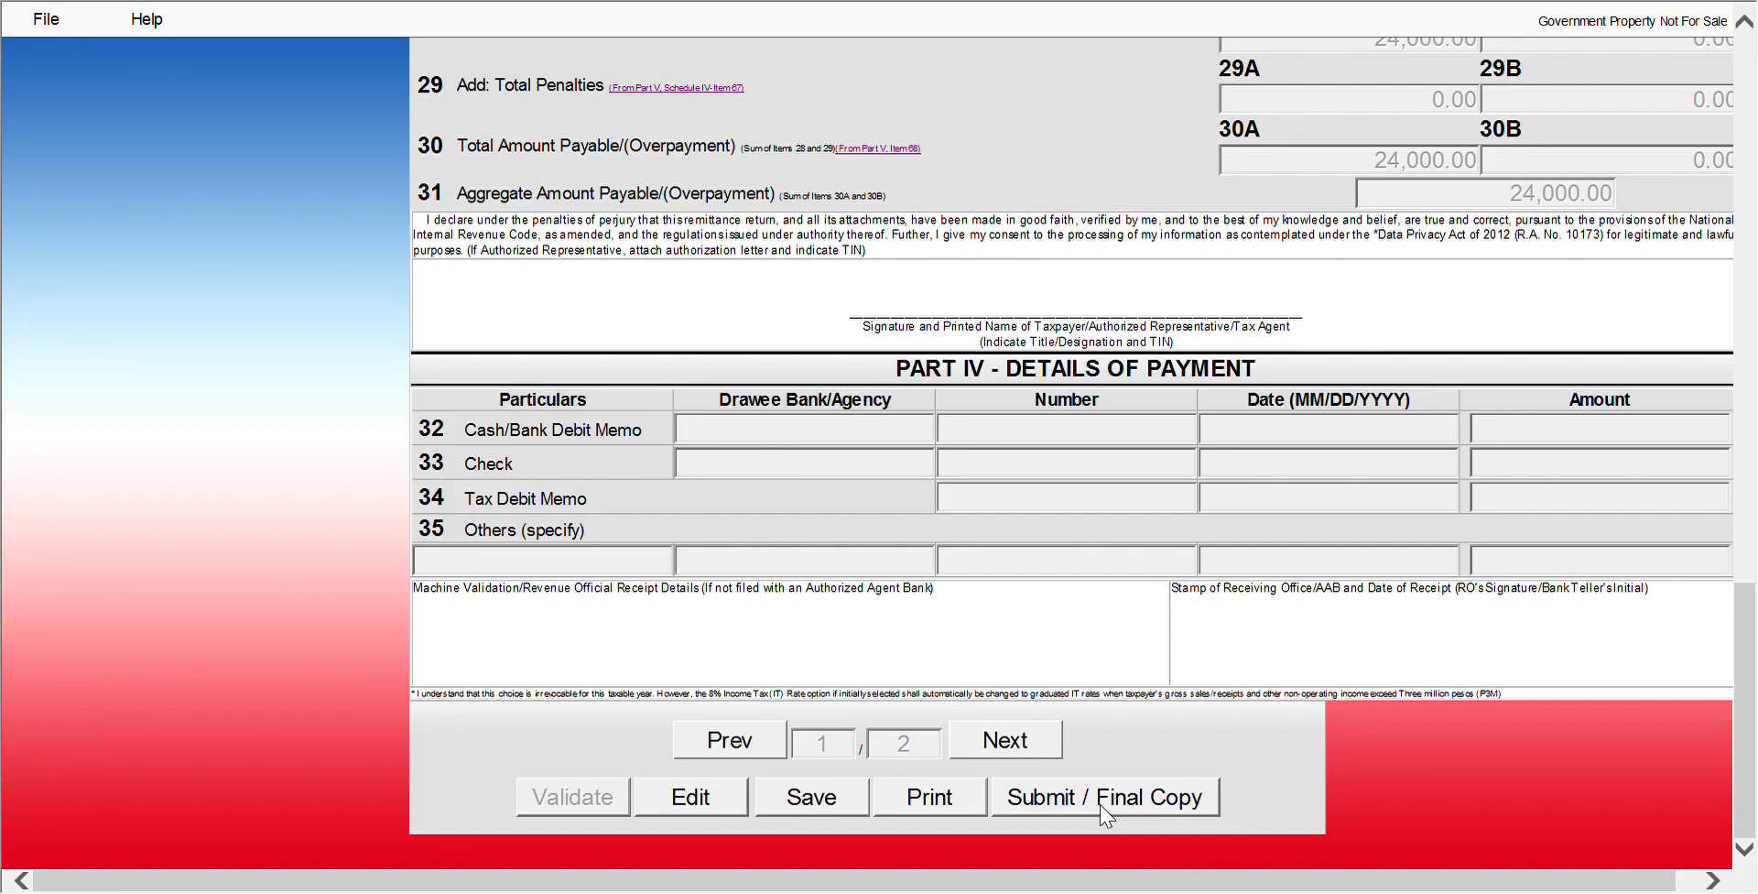
{"action": "scroll", "coordinate": [1098, 669], "scroll_direction": "up", "scroll_amount": 5}
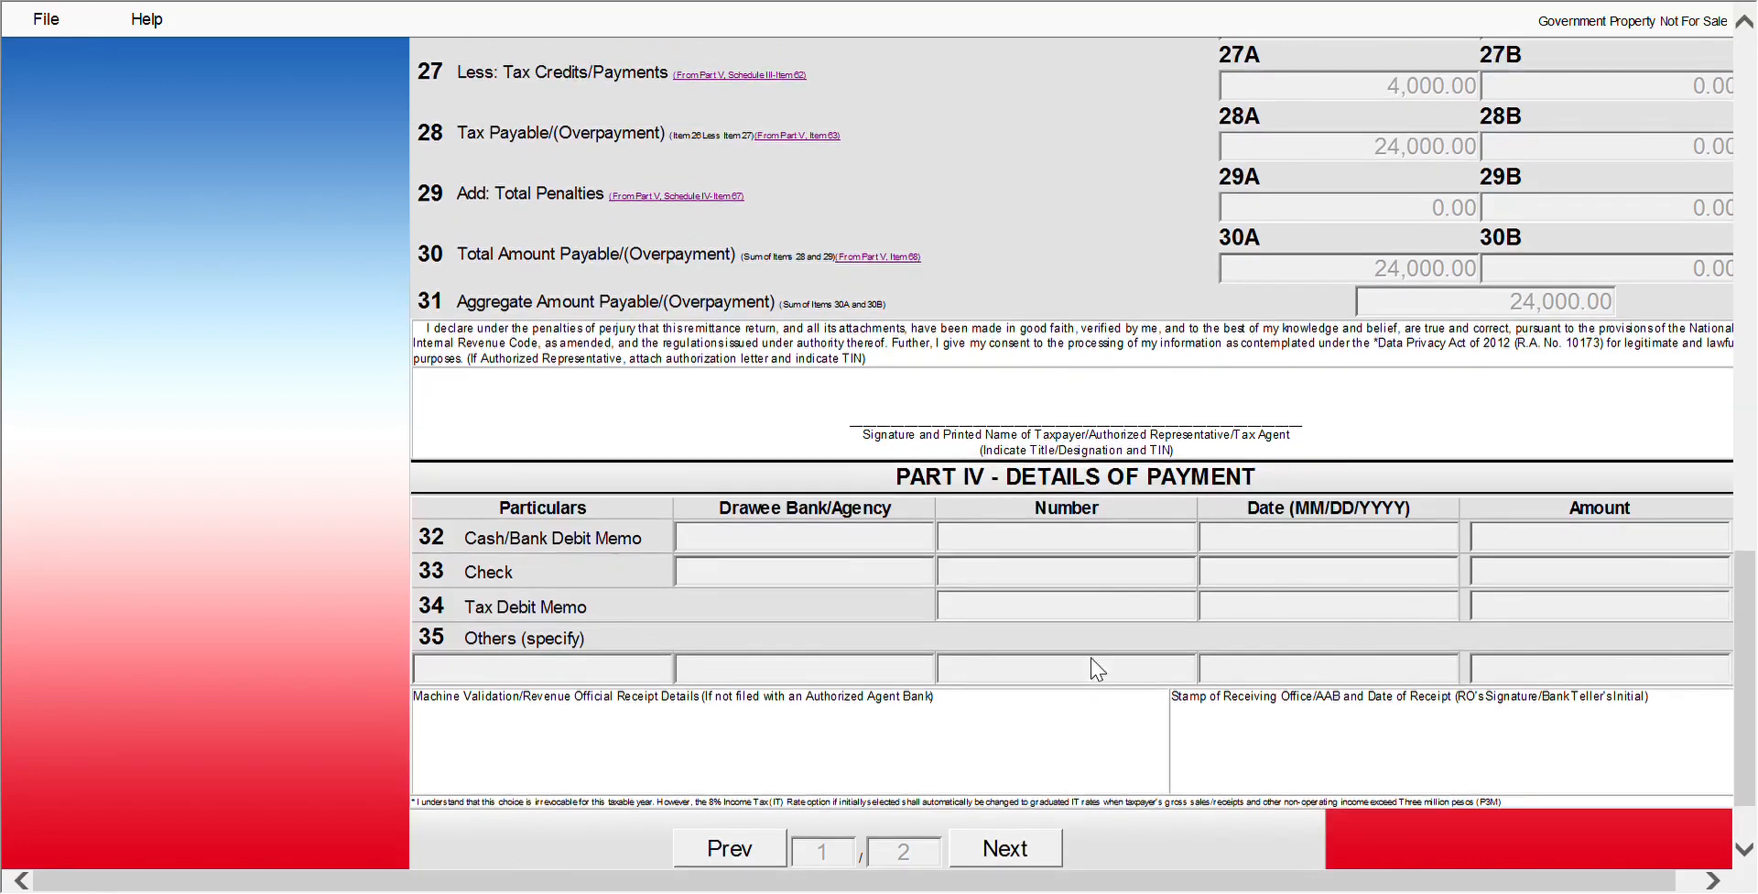
{"action": "scroll", "coordinate": [1098, 669], "scroll_direction": "up", "scroll_amount": 5}
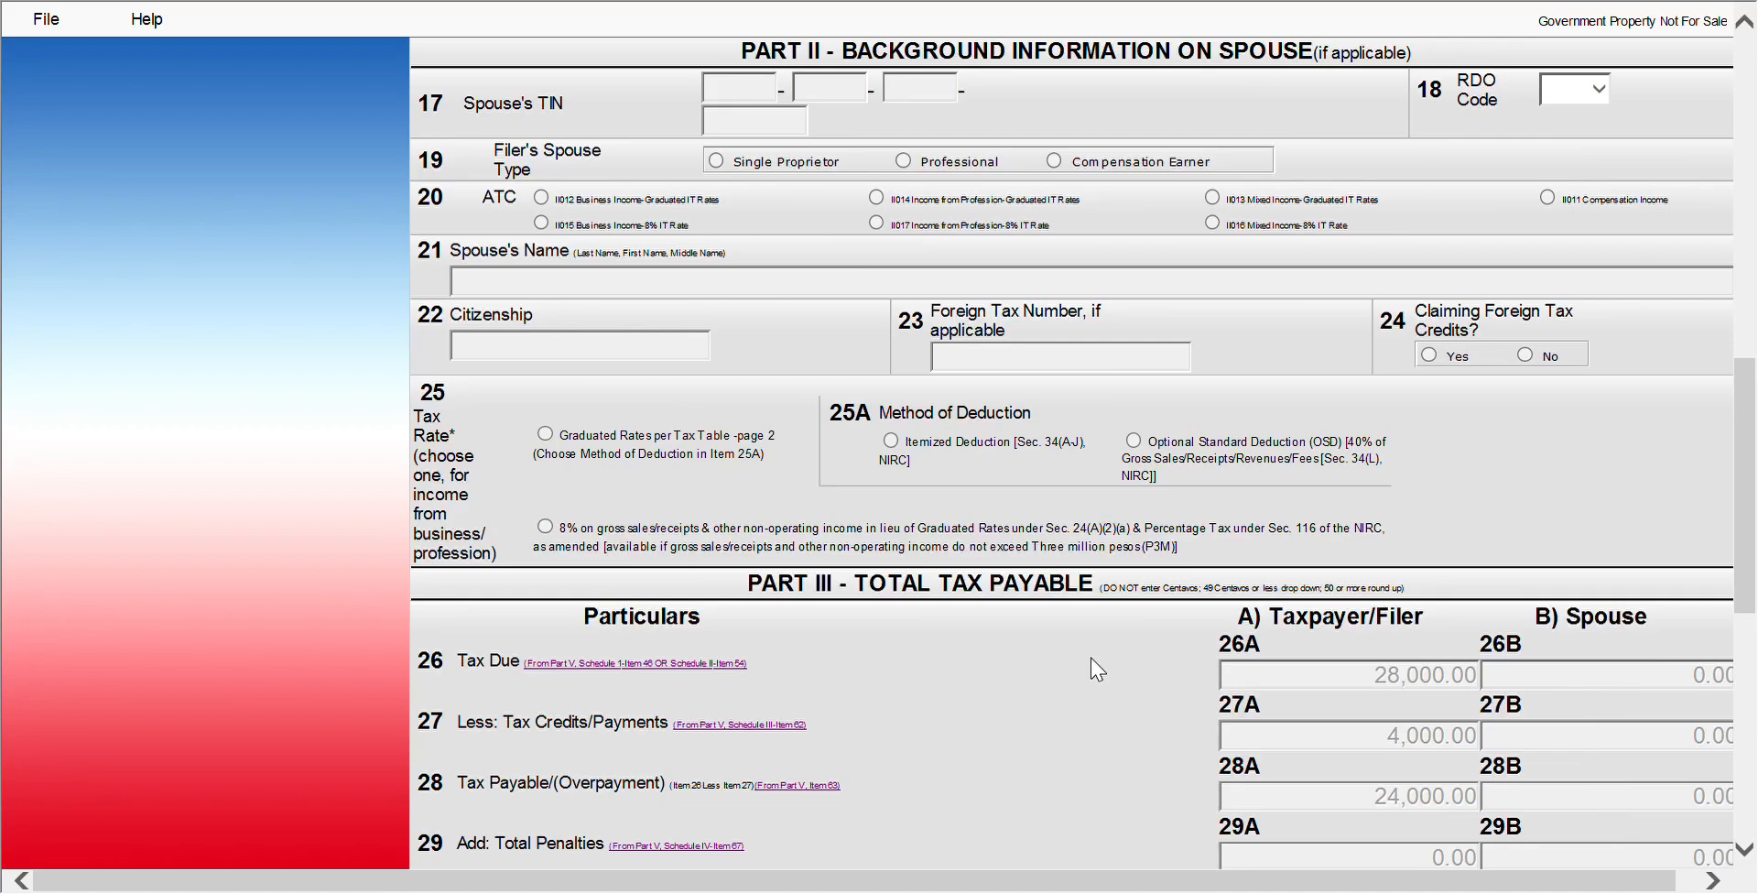
{"action": "scroll", "coordinate": [1097, 670], "scroll_direction": "up", "scroll_amount": 5}
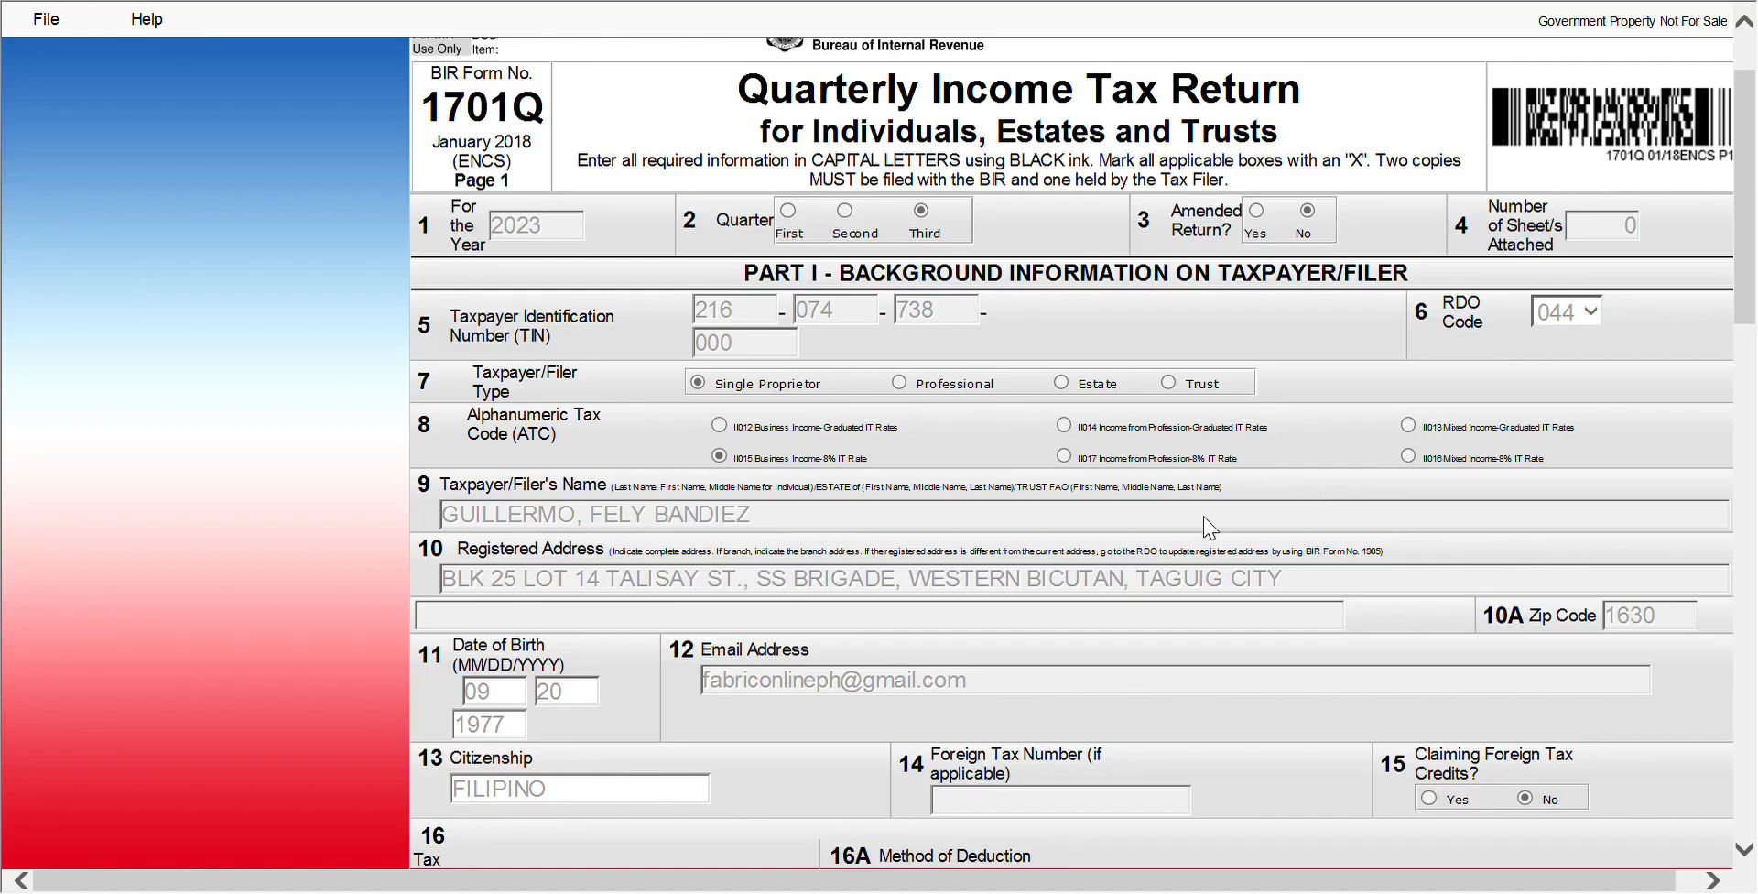
{"action": "scroll", "coordinate": [1210, 527], "scroll_direction": "right", "scroll_amount": 1}
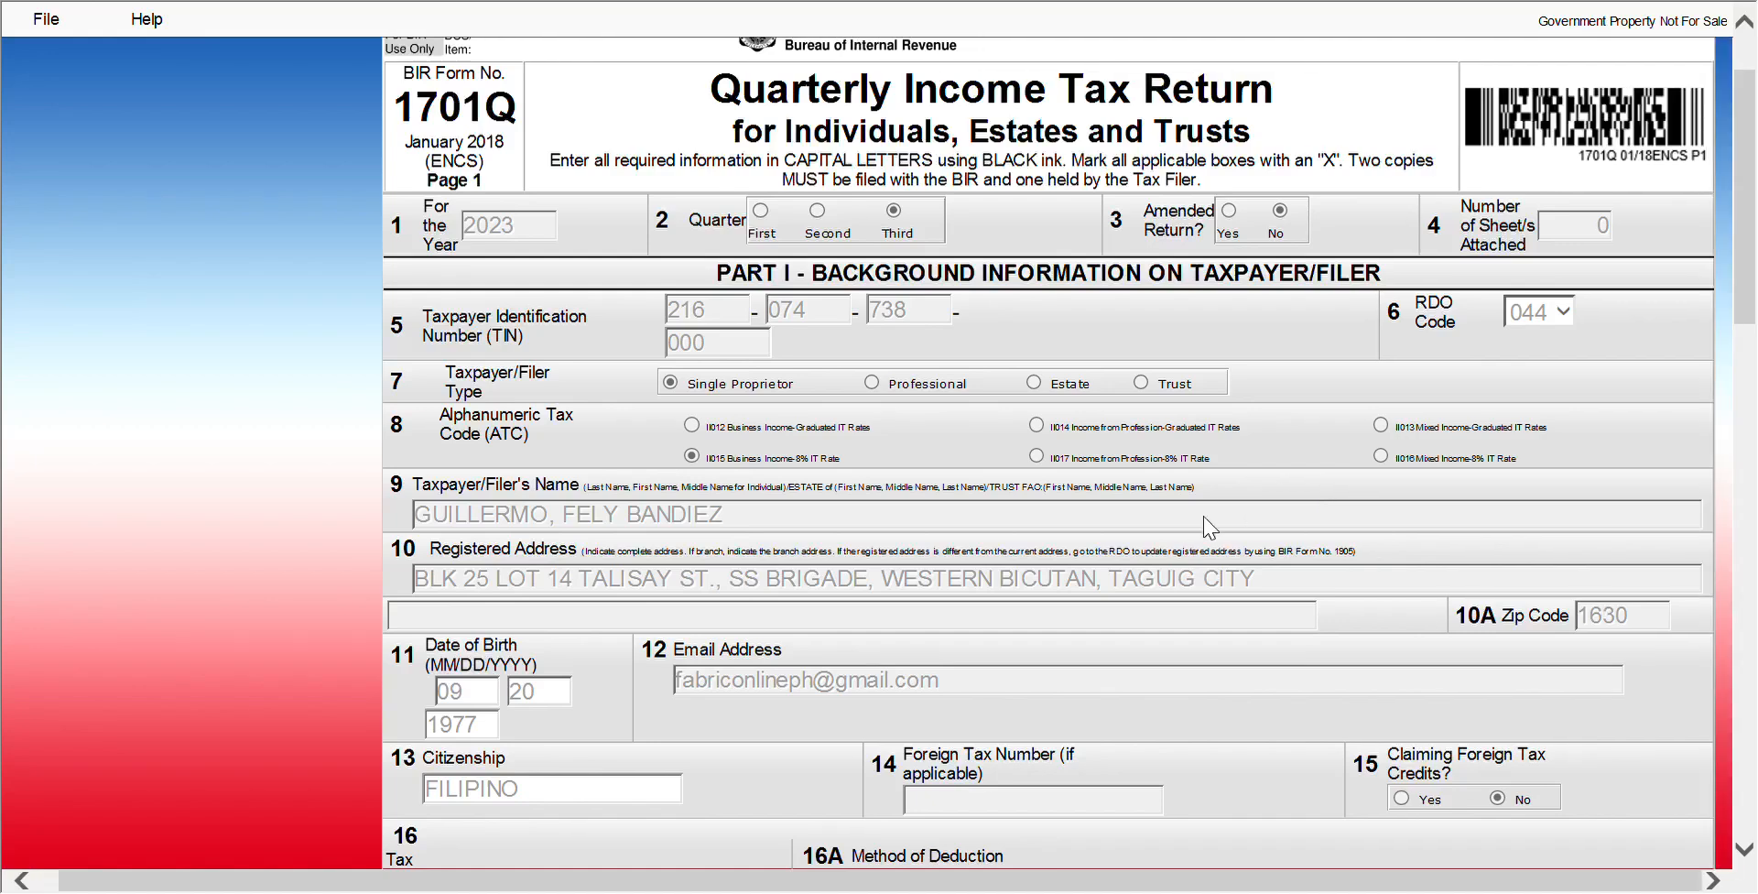